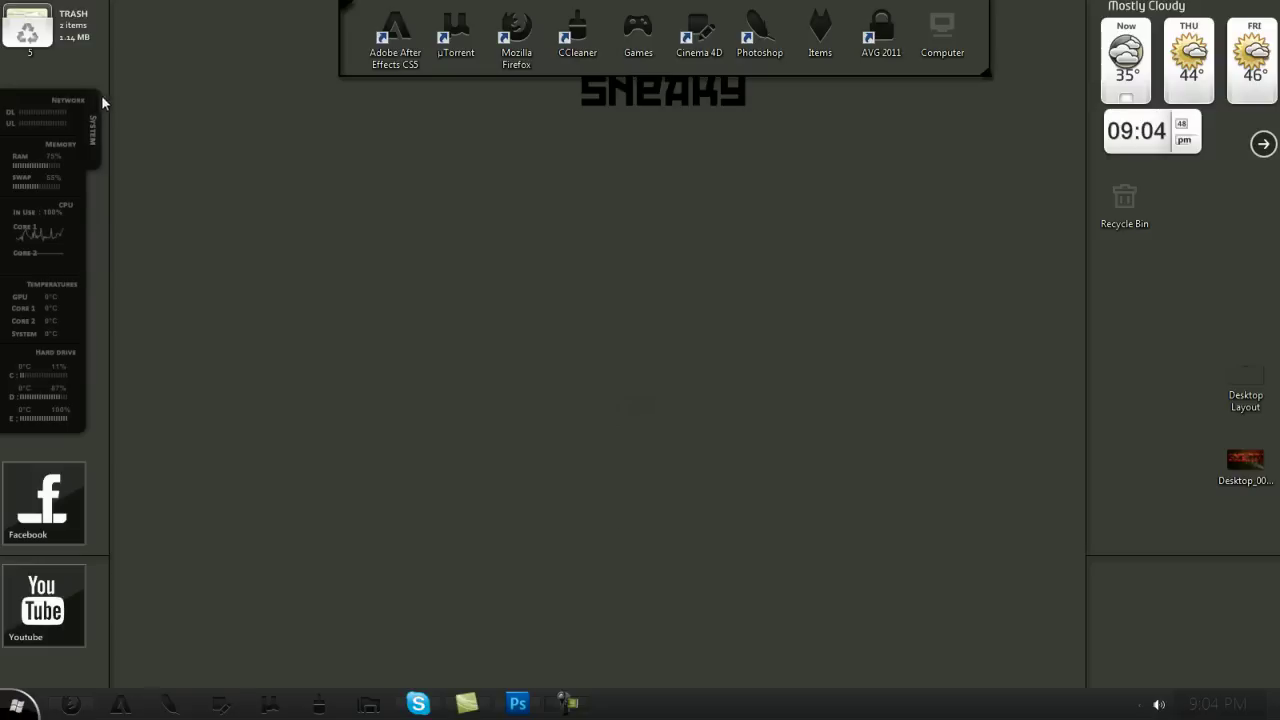
Step: Set the Desktop_00000 image as the Windows desktop background to show the red Sneaky wallpaper
left_click_drag(110, 77, 154, 142)
left_click_drag(337, 14, 347, 118)
left_click_drag(111, 5, 1, 538)
left_click_drag(349, 60, 975, 100)
left_click(906, 228)
right_click(1232, 464)
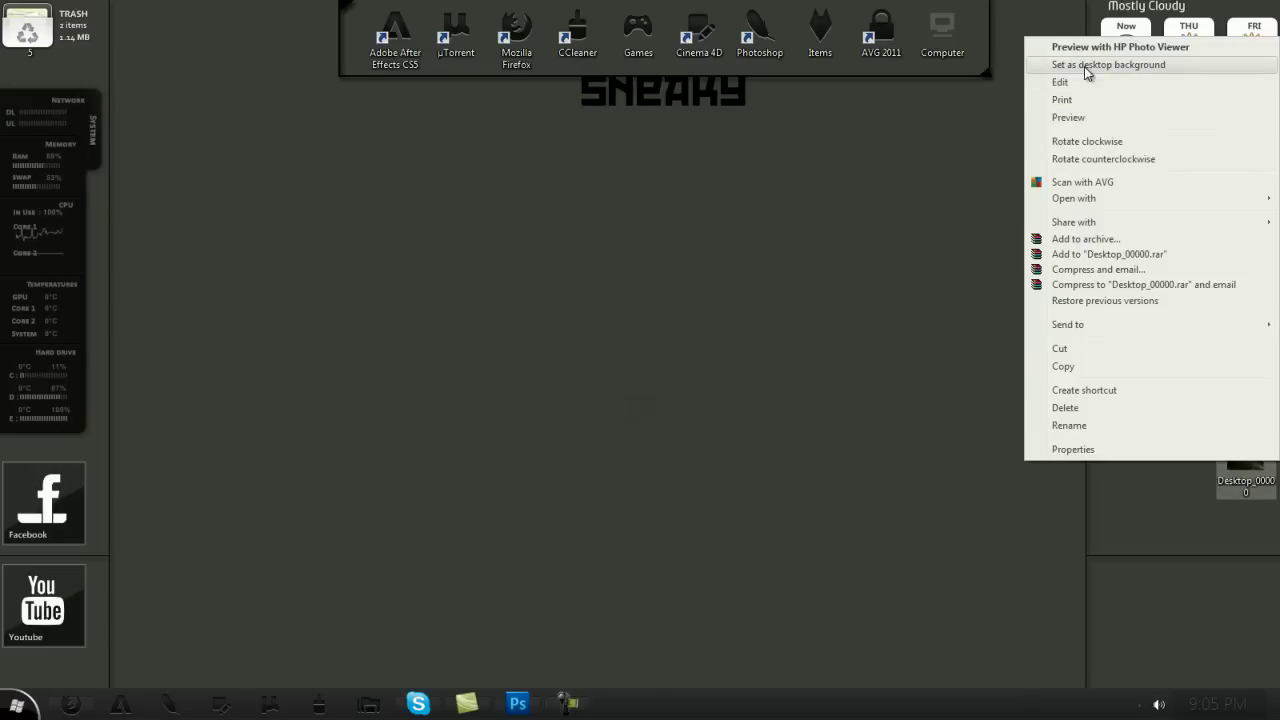
left_click(1084, 66)
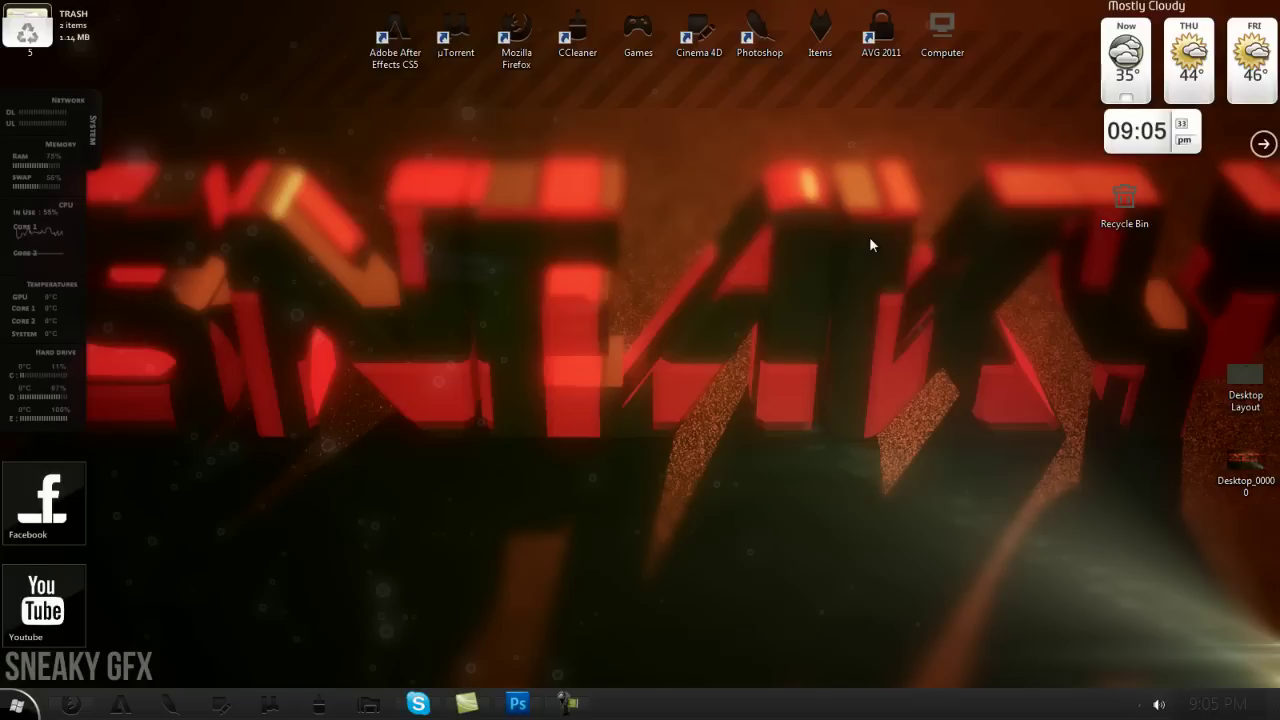
Step: Read the 1600x900 screen resolution on the Wallpaper Abyss page in Firefox
left_click(517, 703)
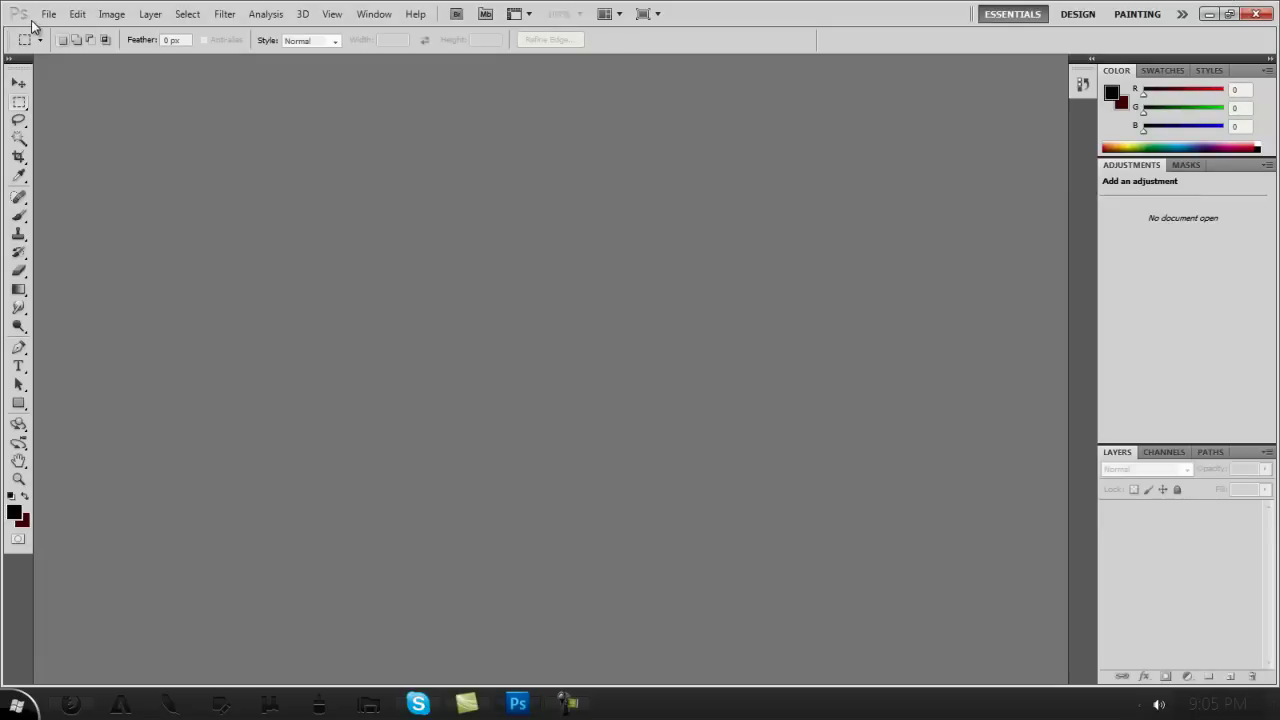
left_click(70, 704)
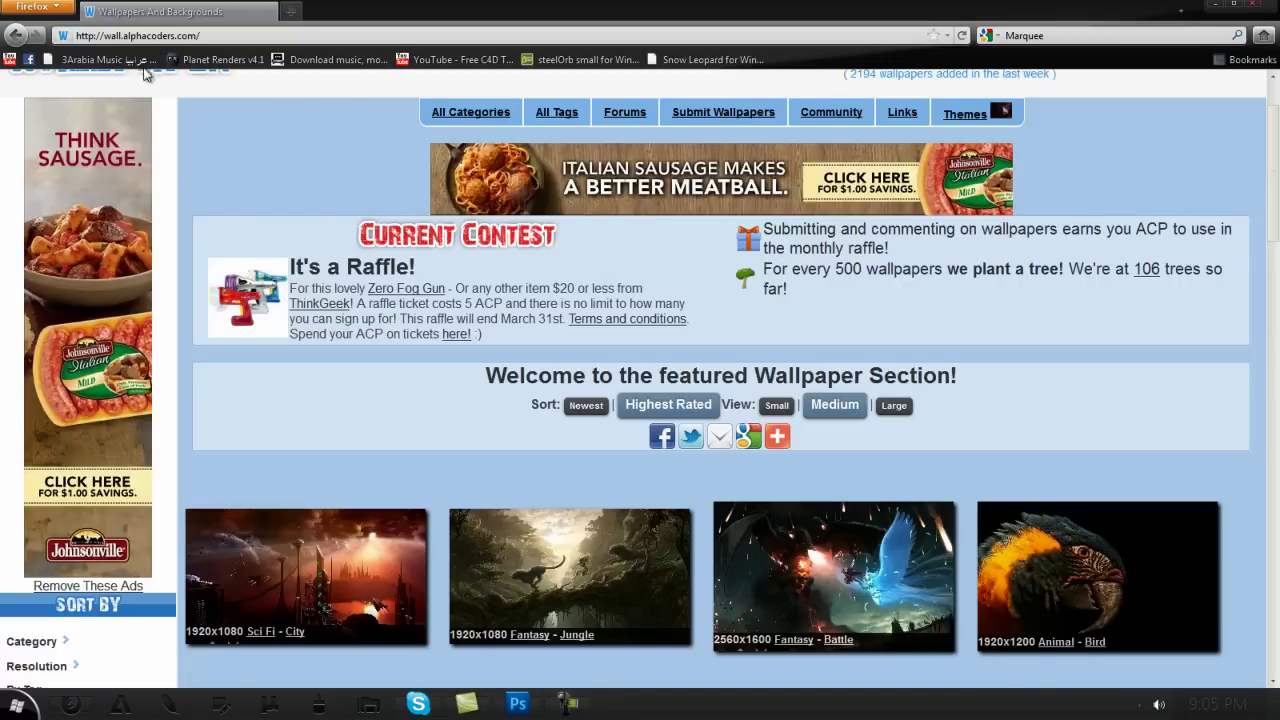
left_click(200, 35)
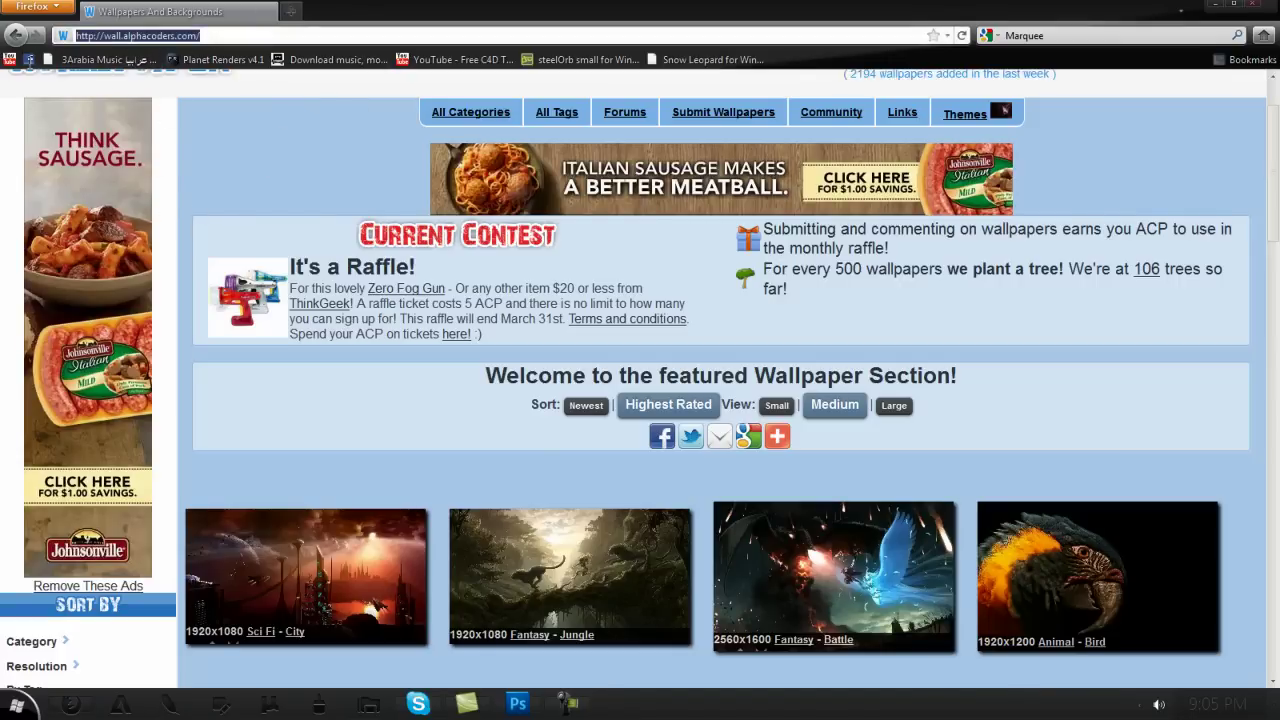
left_click(200, 35)
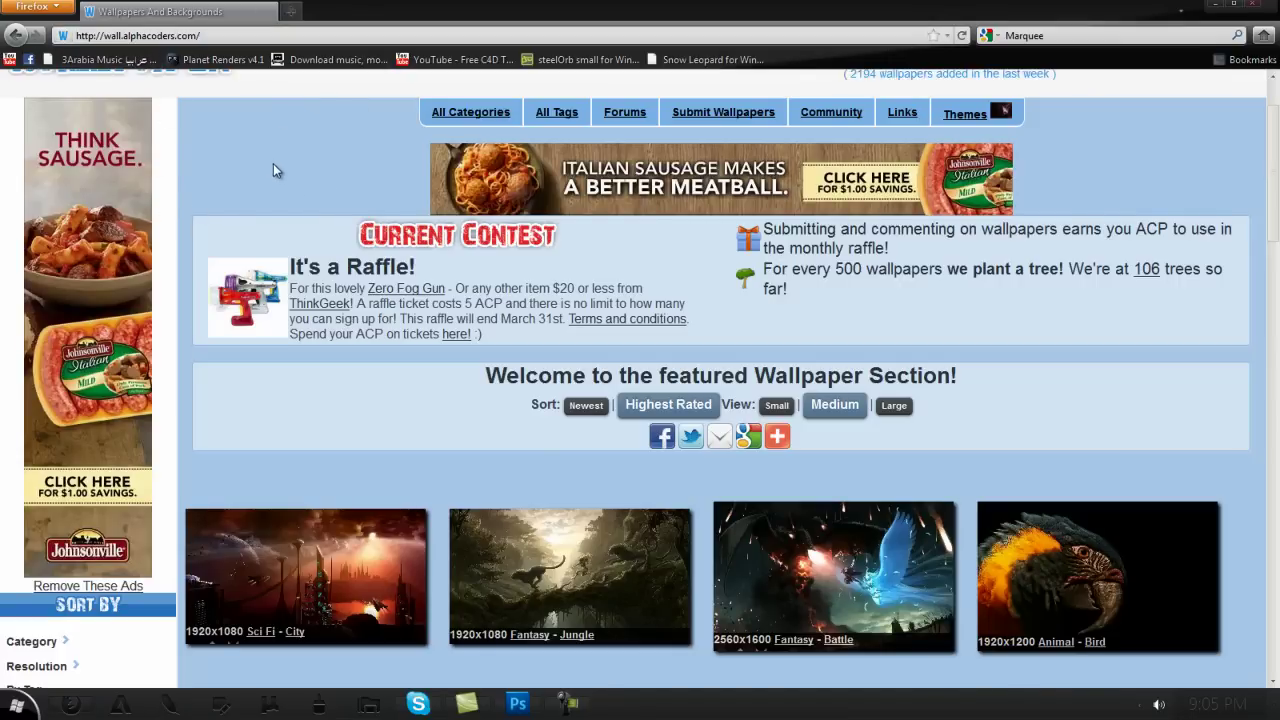
scroll(183, 271, "down", 3)
scroll(50, 570, "down", 5)
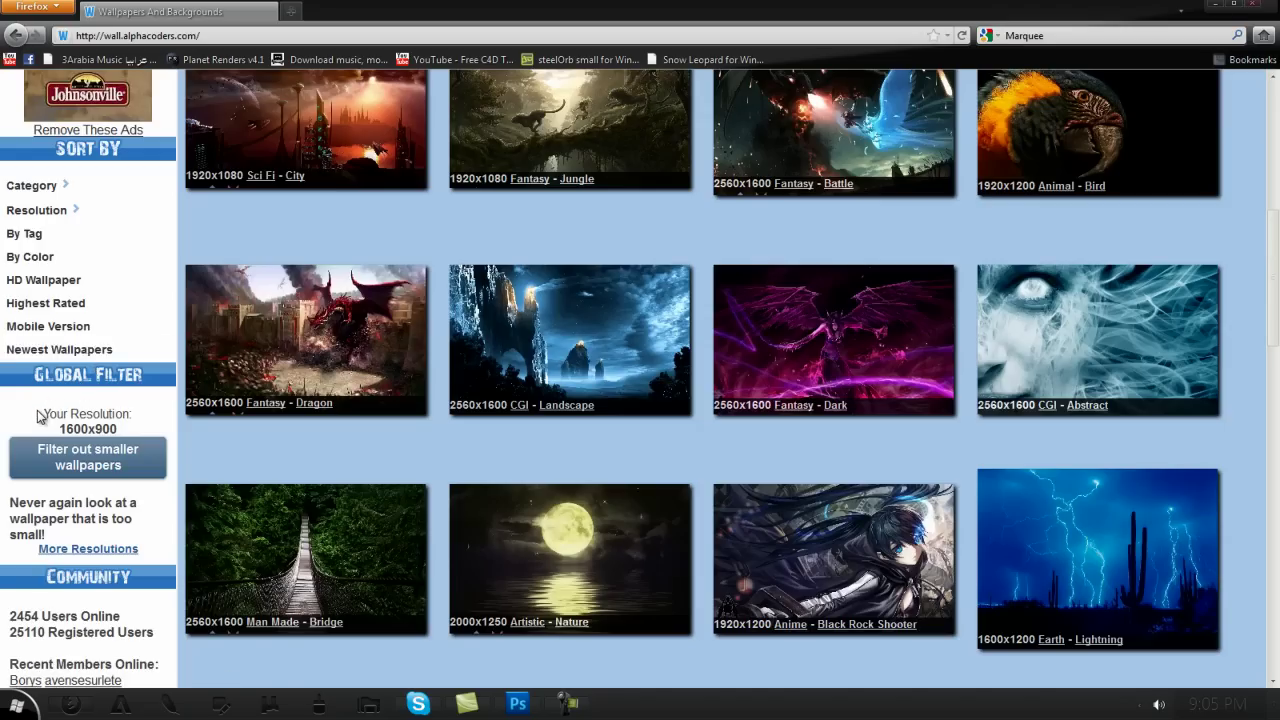
left_click_drag(38, 414, 132, 432)
left_click(134, 433)
Step: Create a new 1600×900 document in Photoshop
left_click(512, 705)
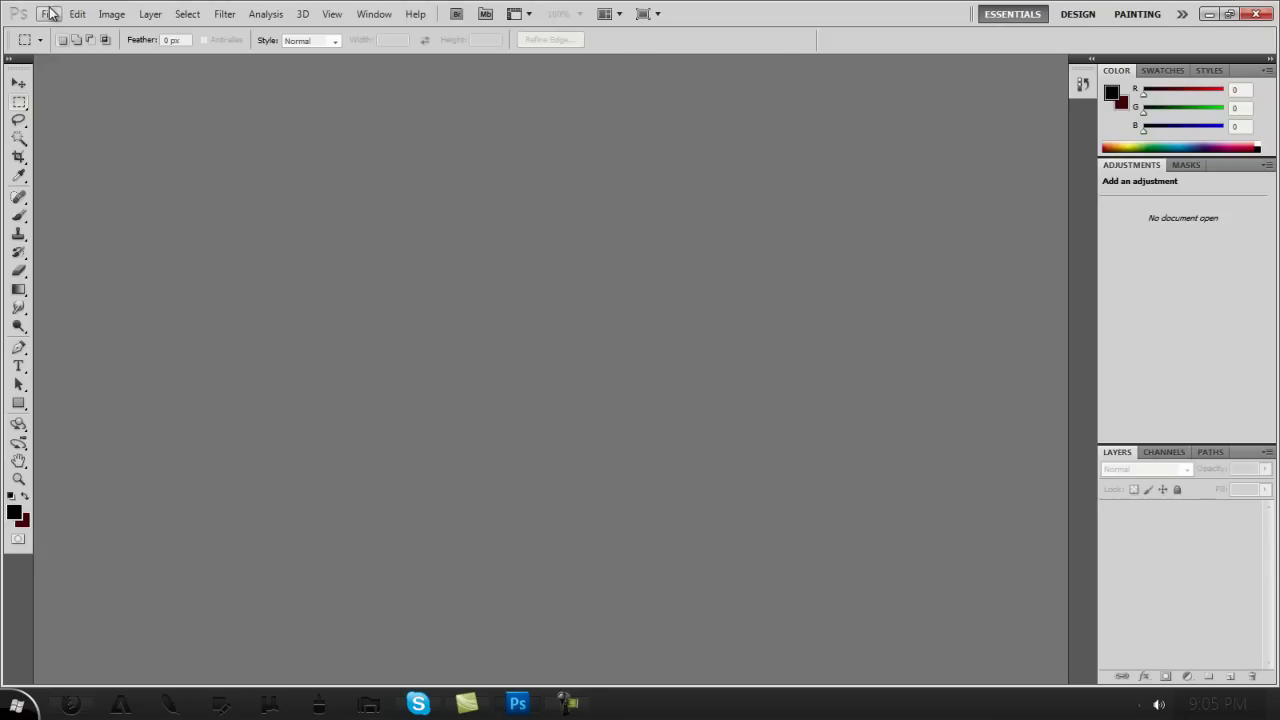
left_click(47, 14)
left_click(57, 28)
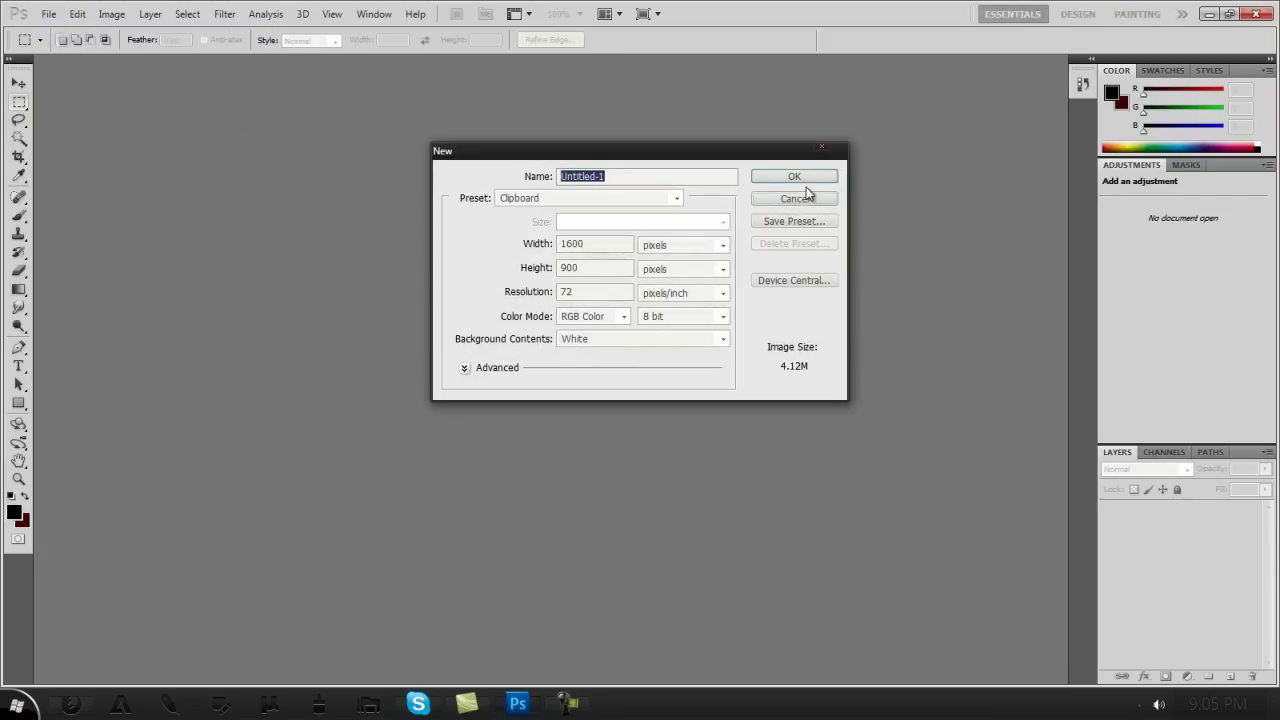
left_click(793, 177)
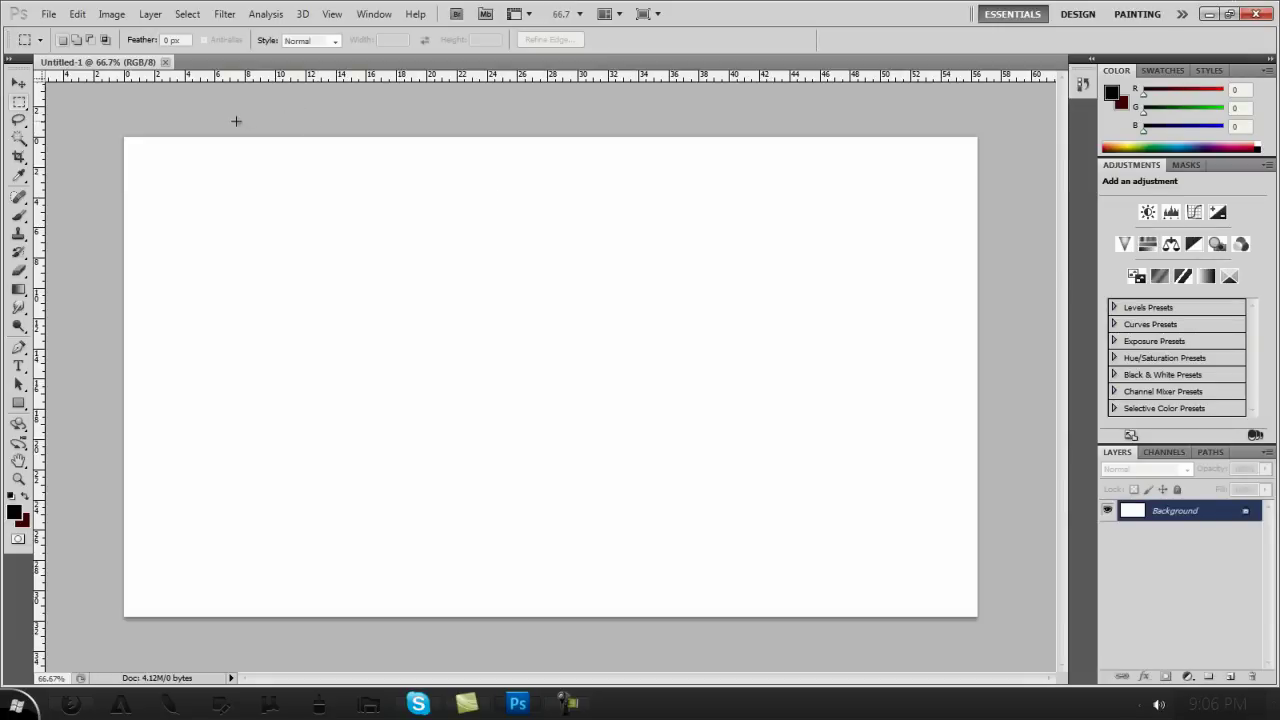
Step: Paste the desktop screenshot into the new document as Layer 1
left_click(77, 14)
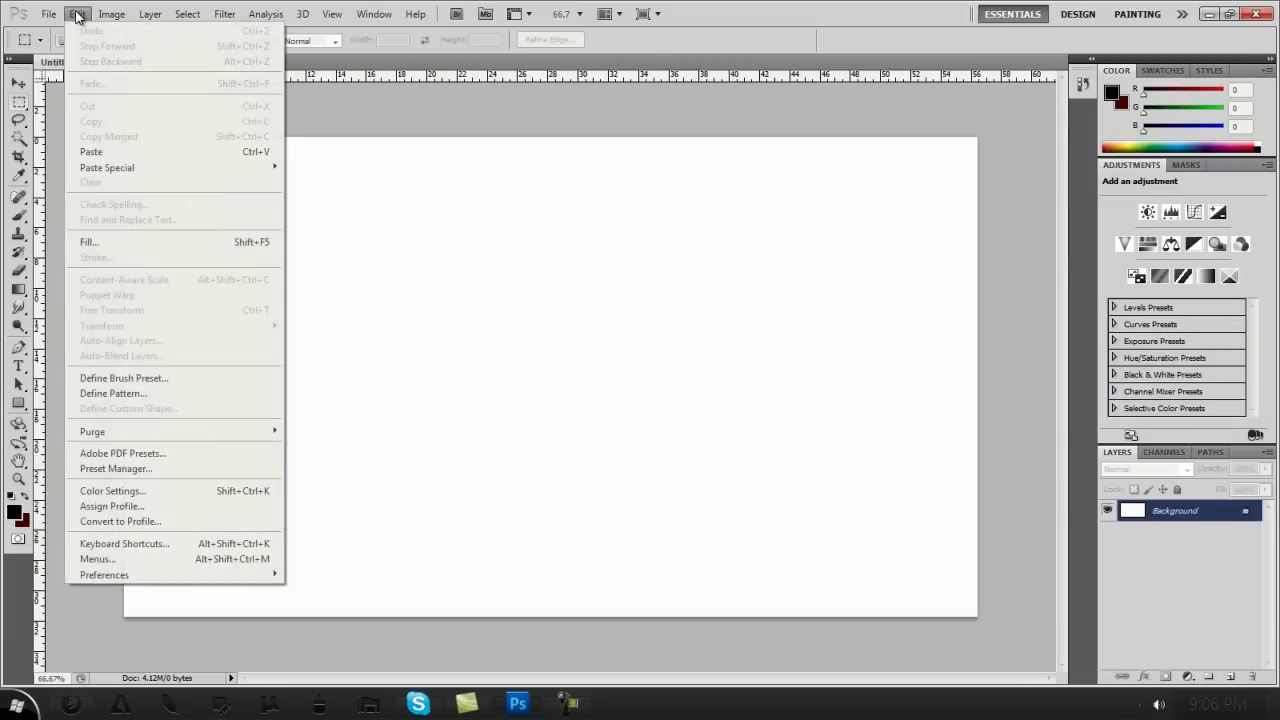
mouse_move(111, 14)
left_click(82, 134)
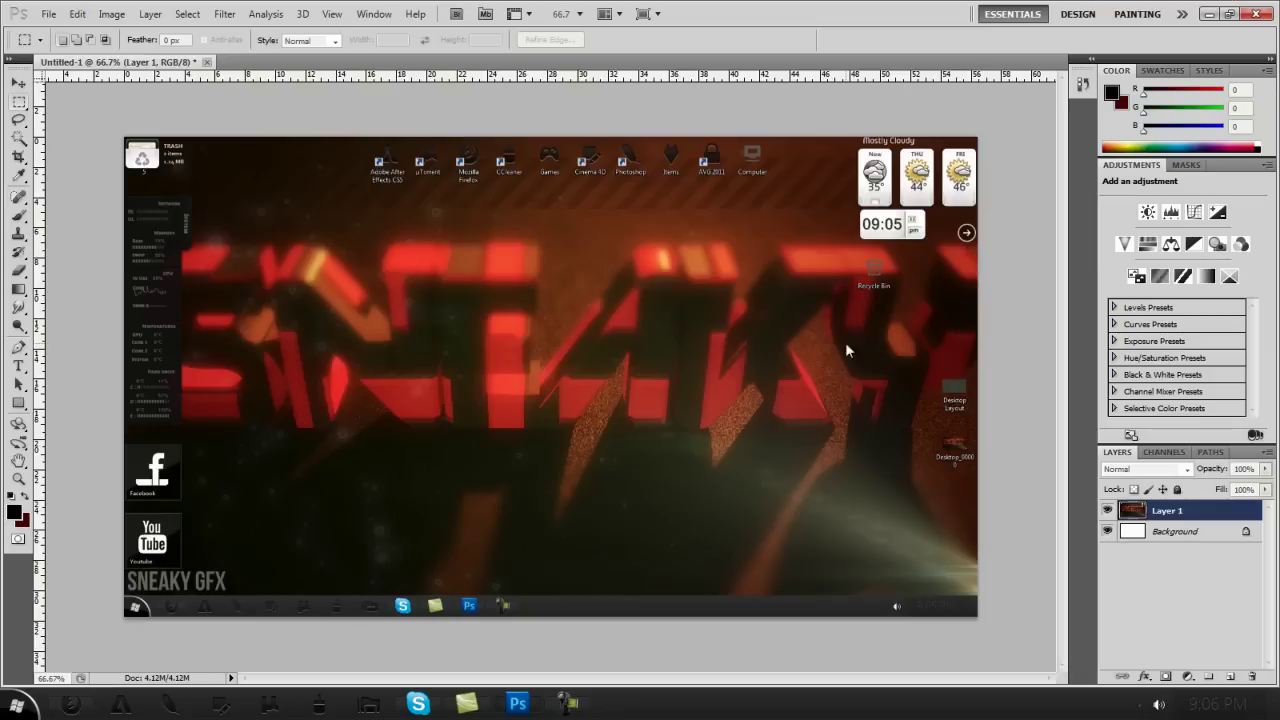
Step: On a new layer, stroke a 2 px black box around the row of dock icons
left_click(1231, 678)
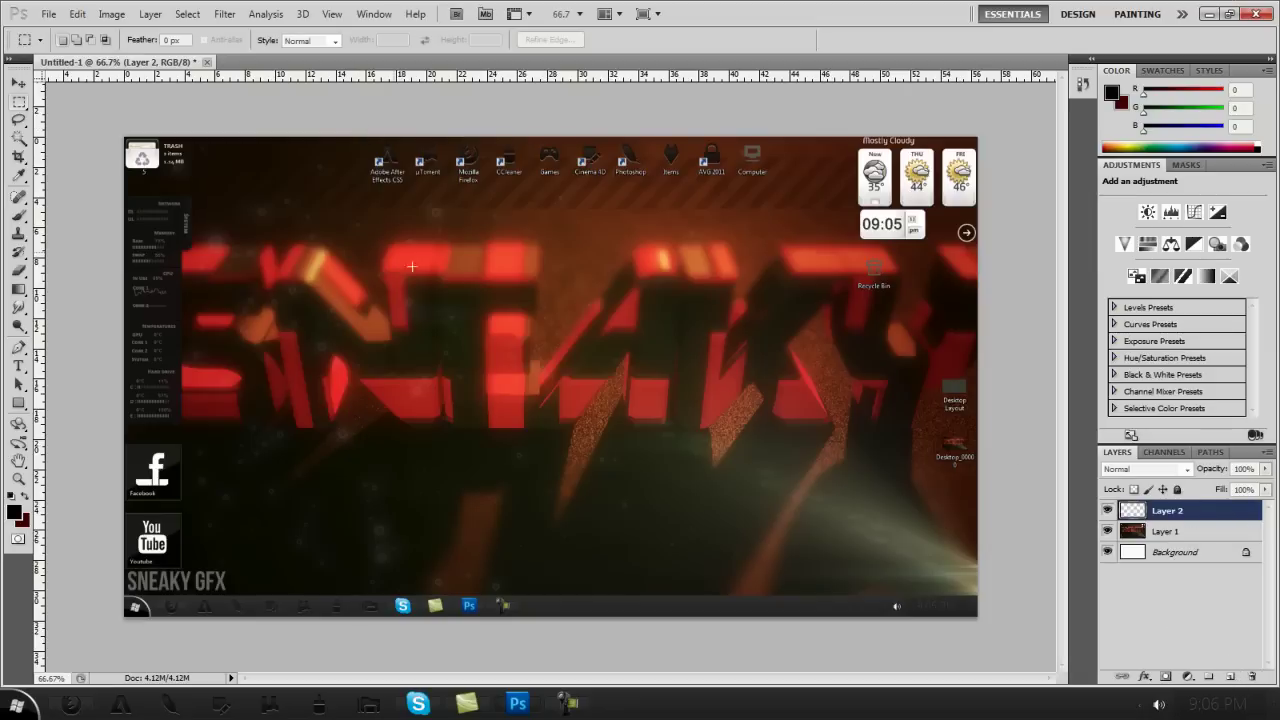
left_click_drag(438, 195, 352, 137)
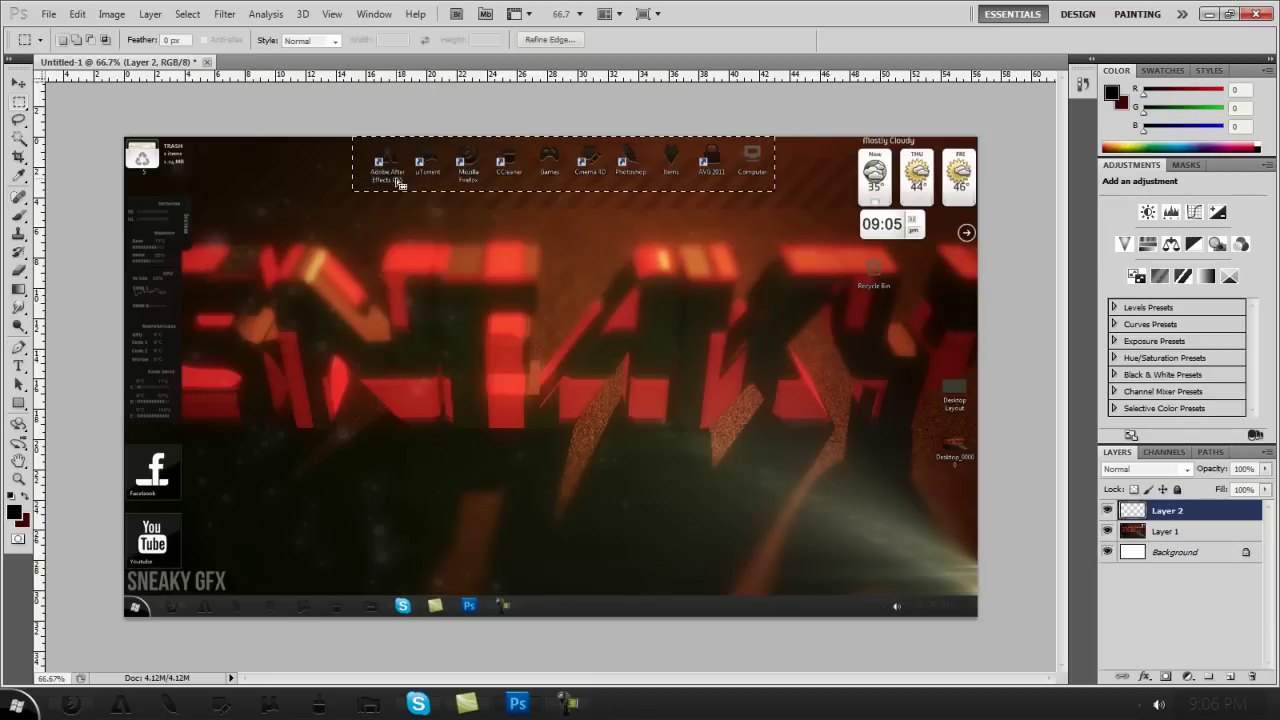
right_click(472, 192)
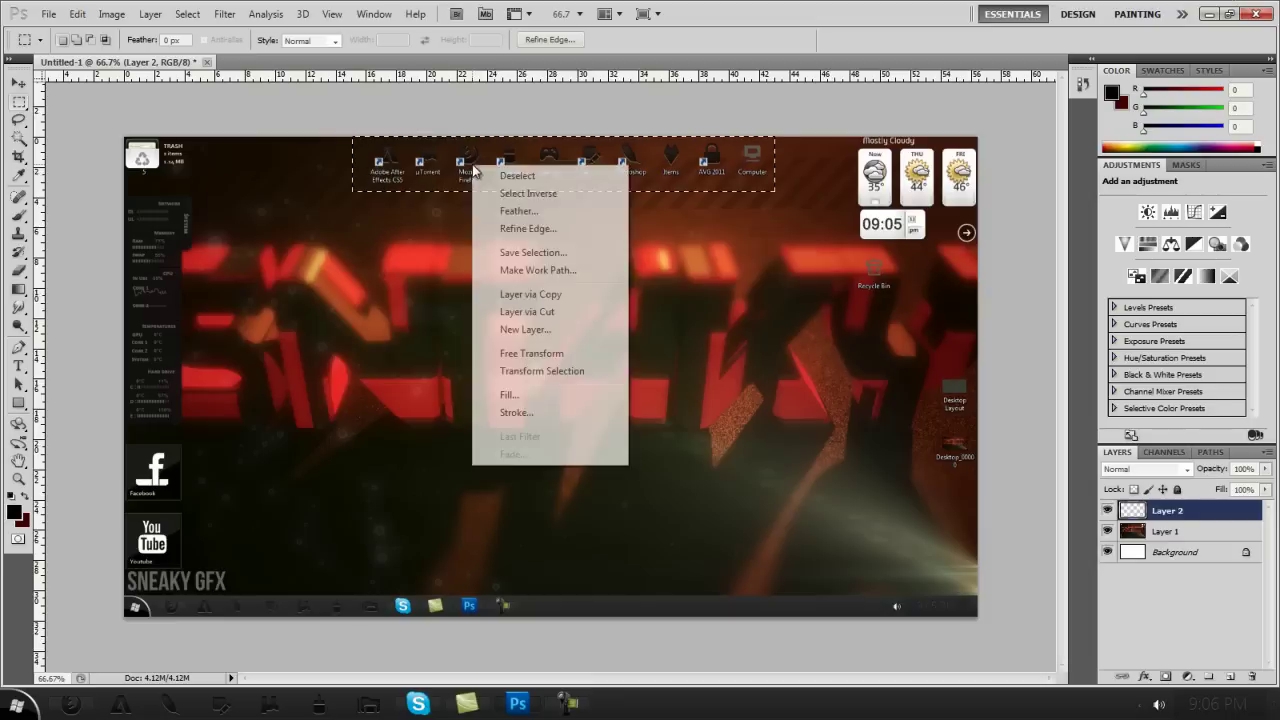
left_click(520, 396)
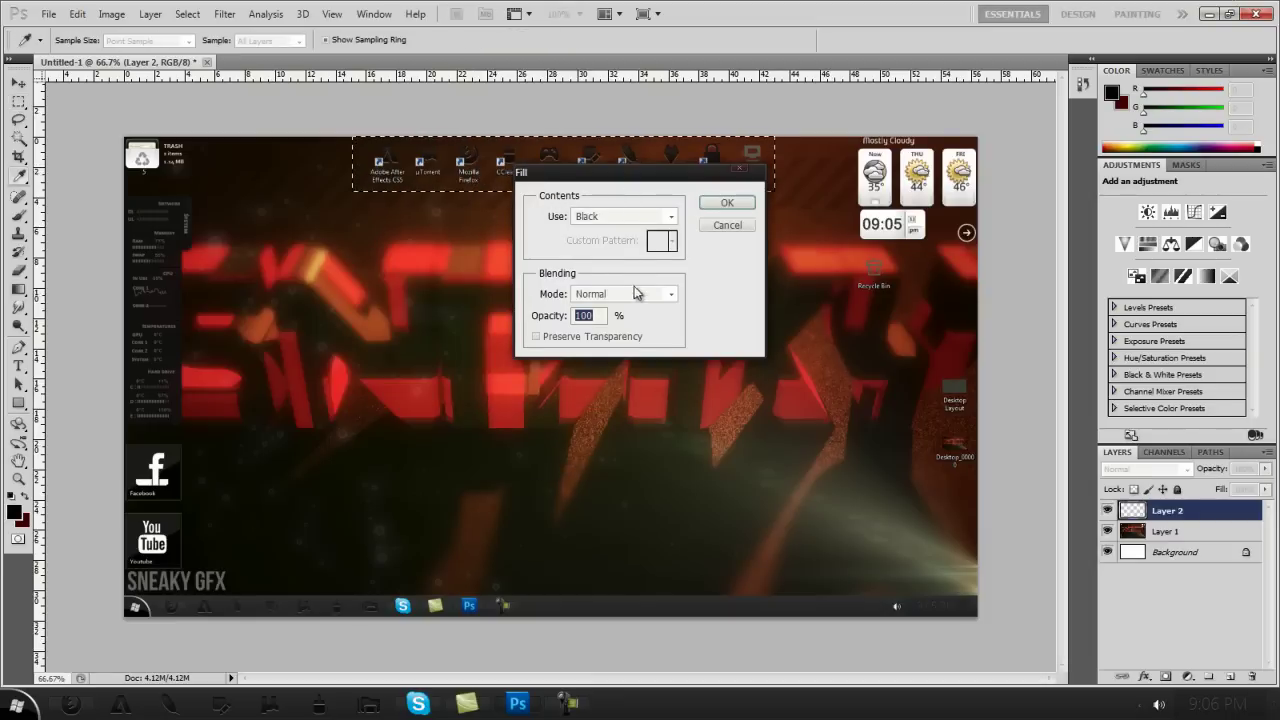
left_click(715, 226)
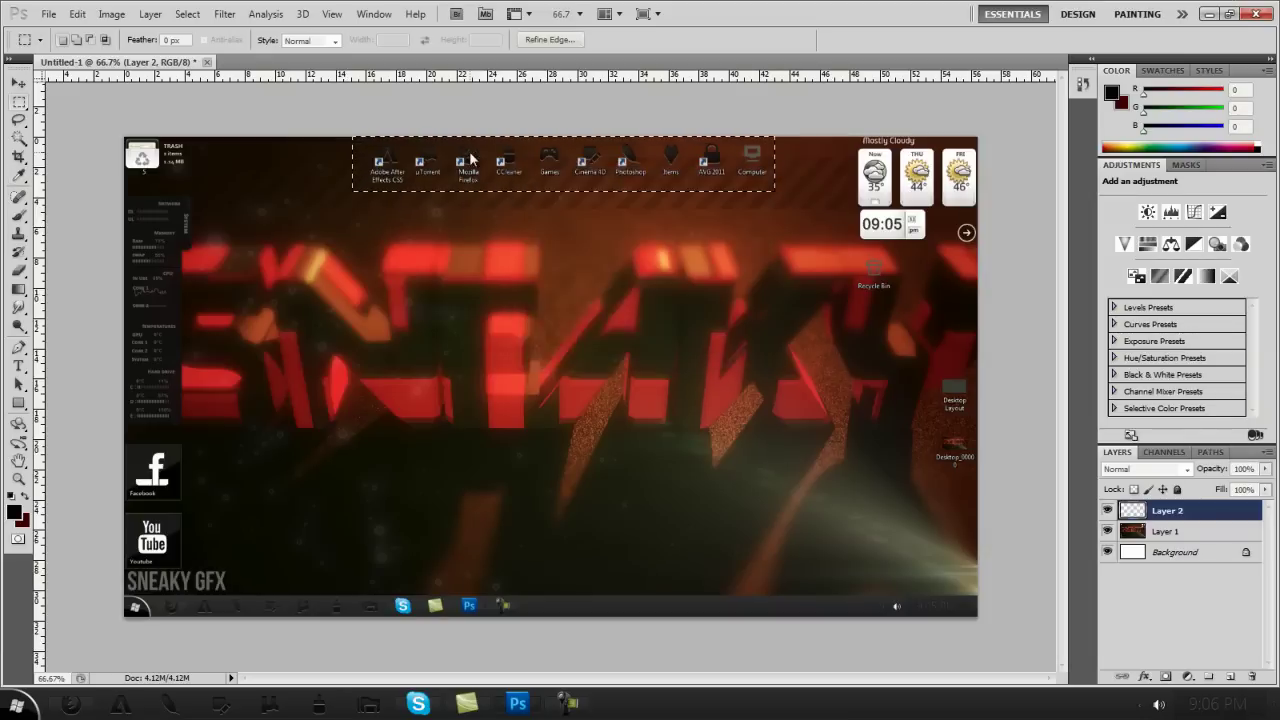
right_click(472, 150)
left_click(536, 400)
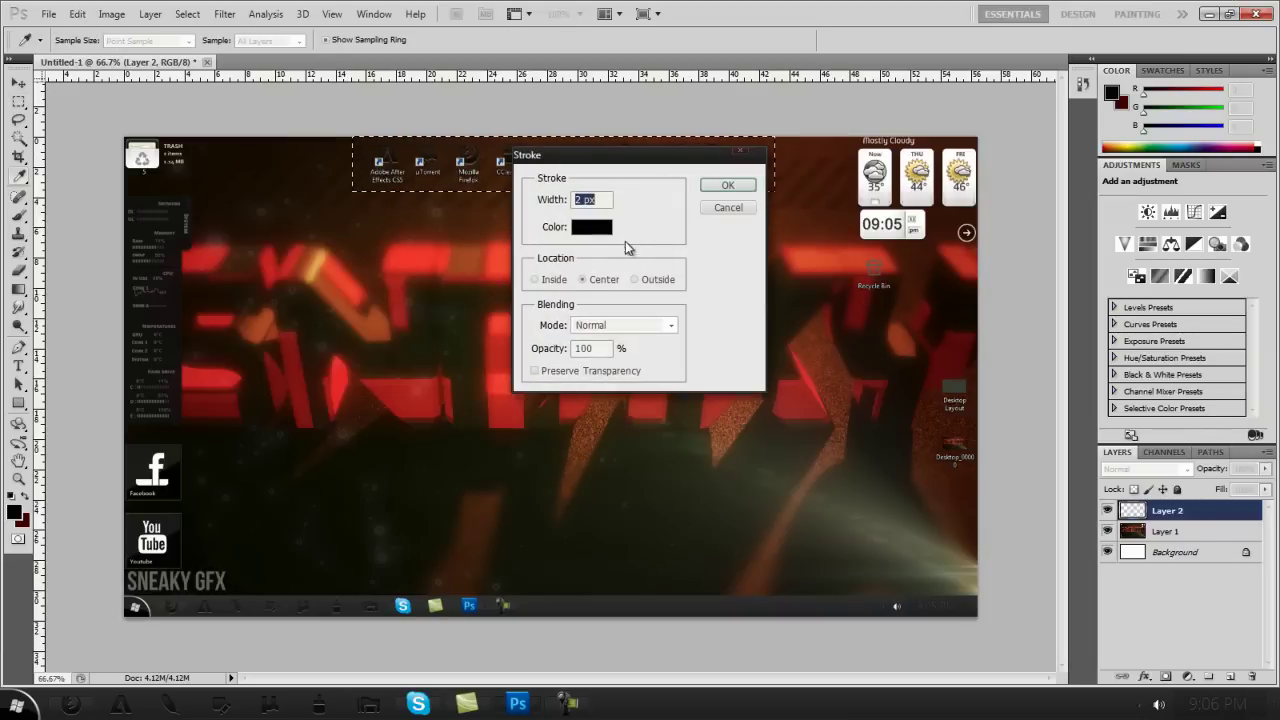
left_click(726, 186)
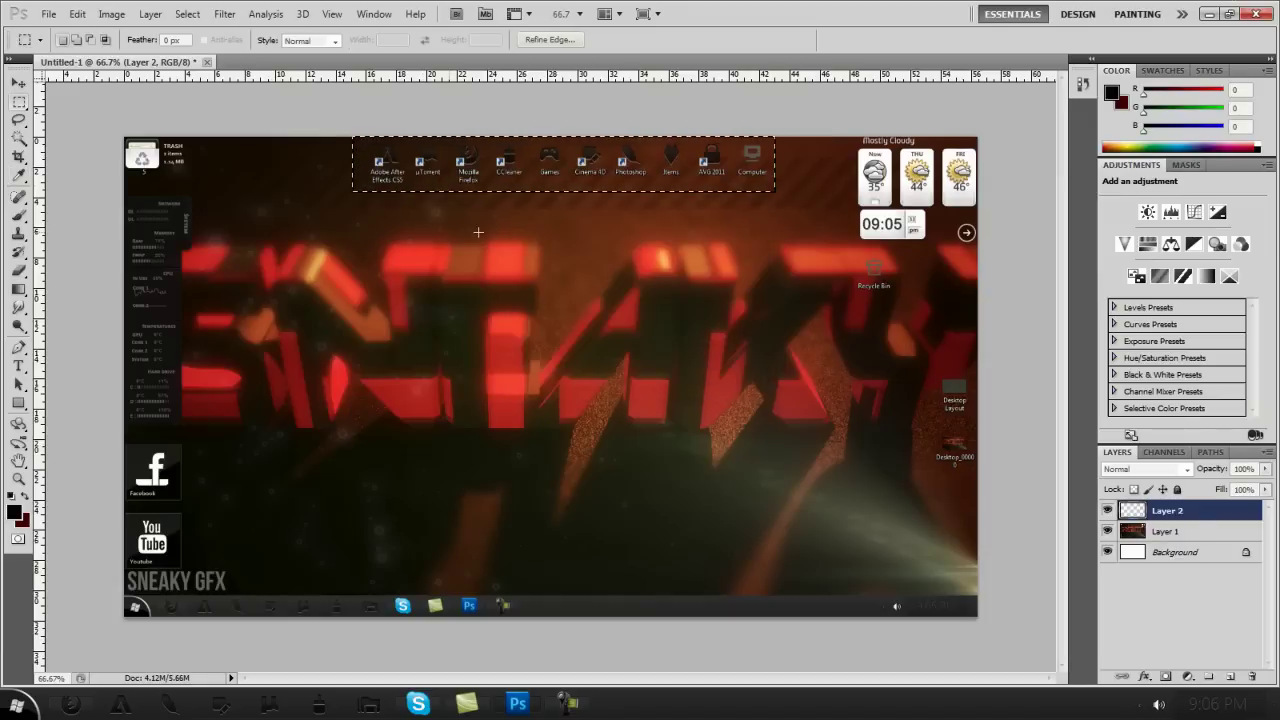
key("ctrl+d")
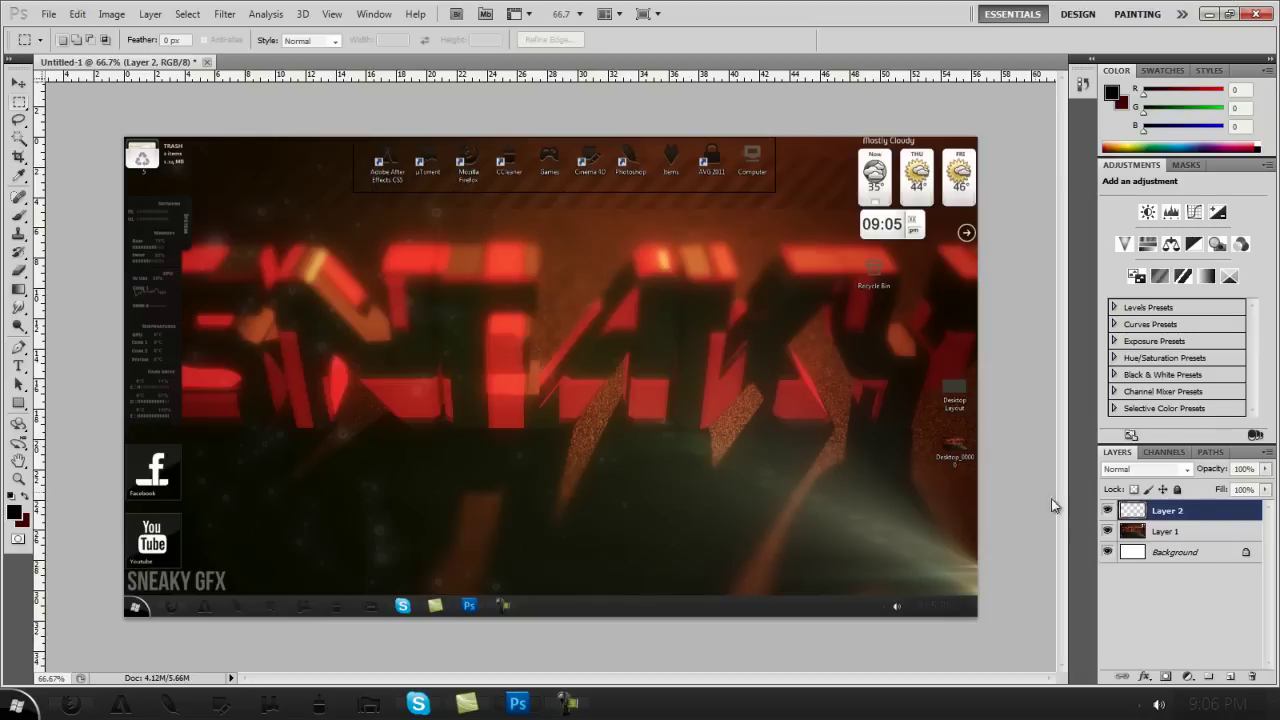
Step: Give Layer 2 a Drop Shadow style
double_click(1248, 515)
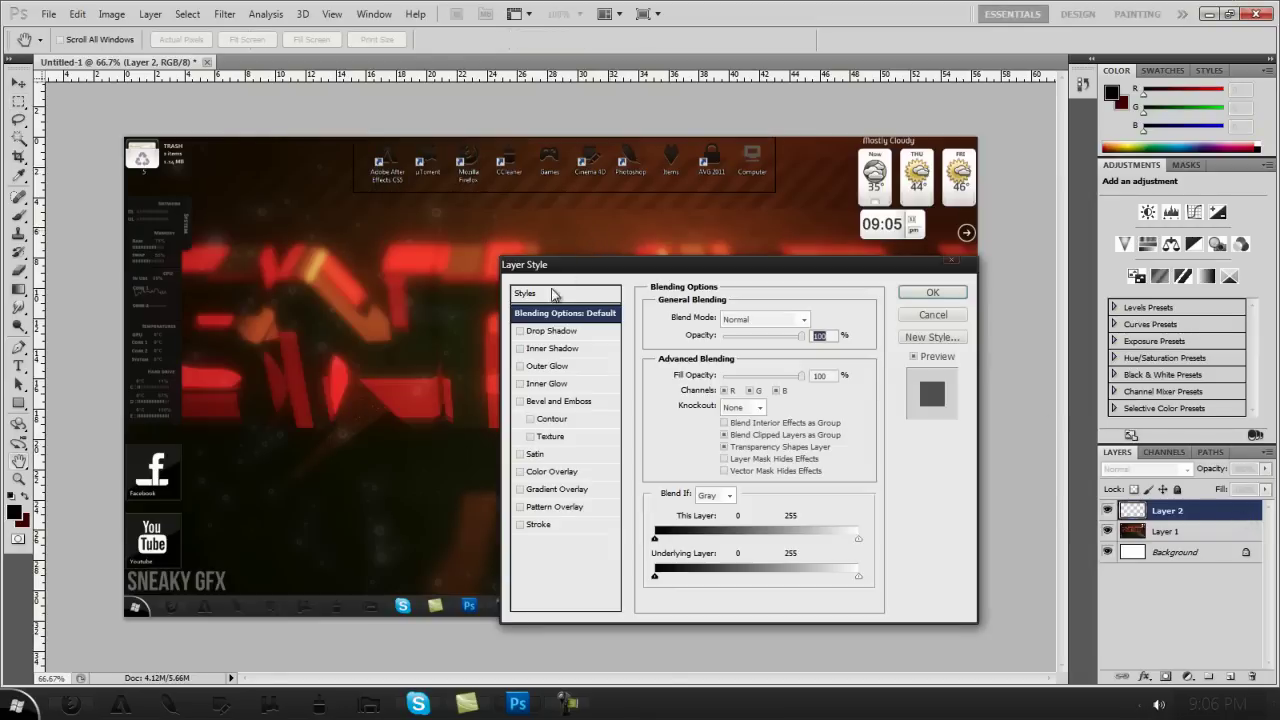
left_click(521, 331)
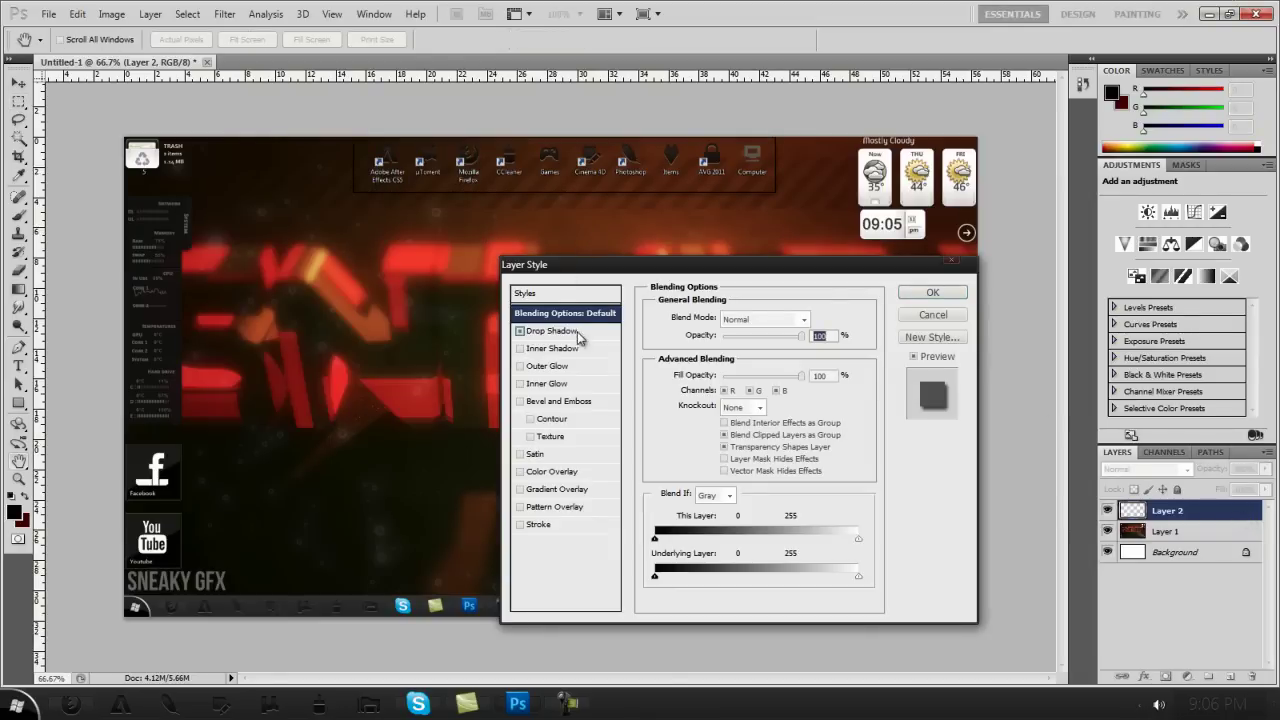
left_click(931, 293)
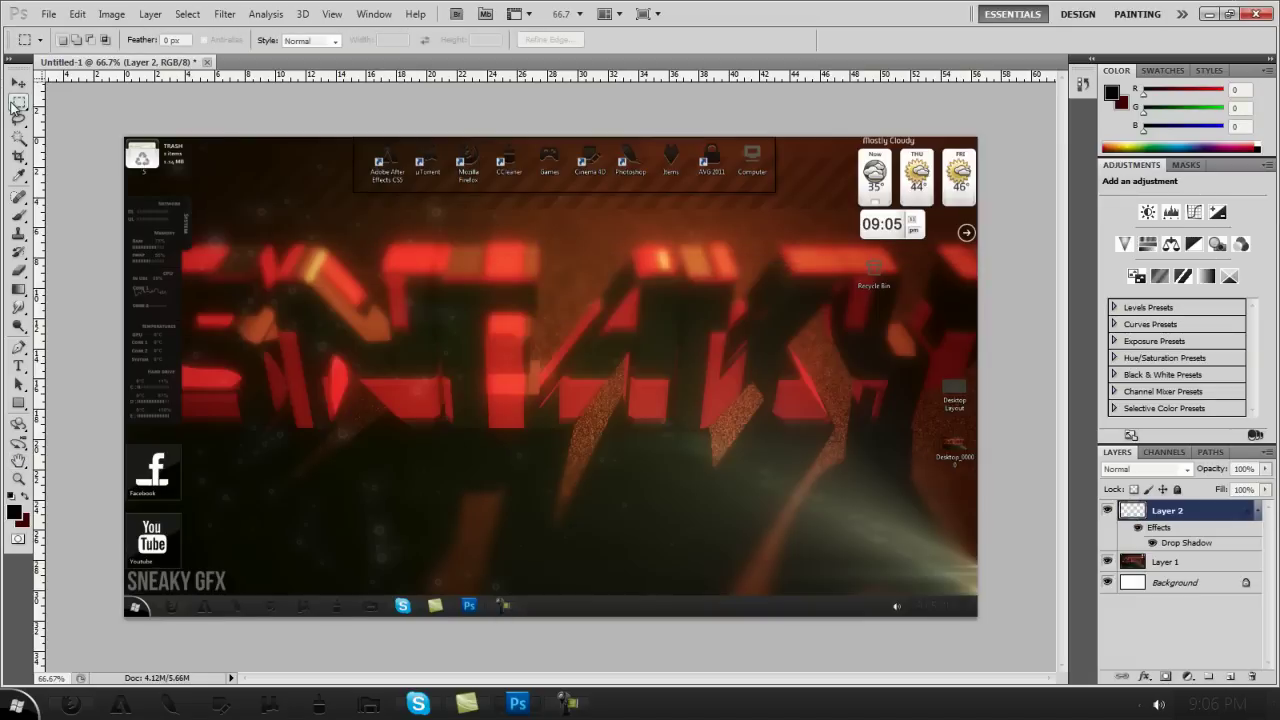
Step: Place a single-row marquee above the taskbar, fill it with black, and deselect
right_click(18, 102)
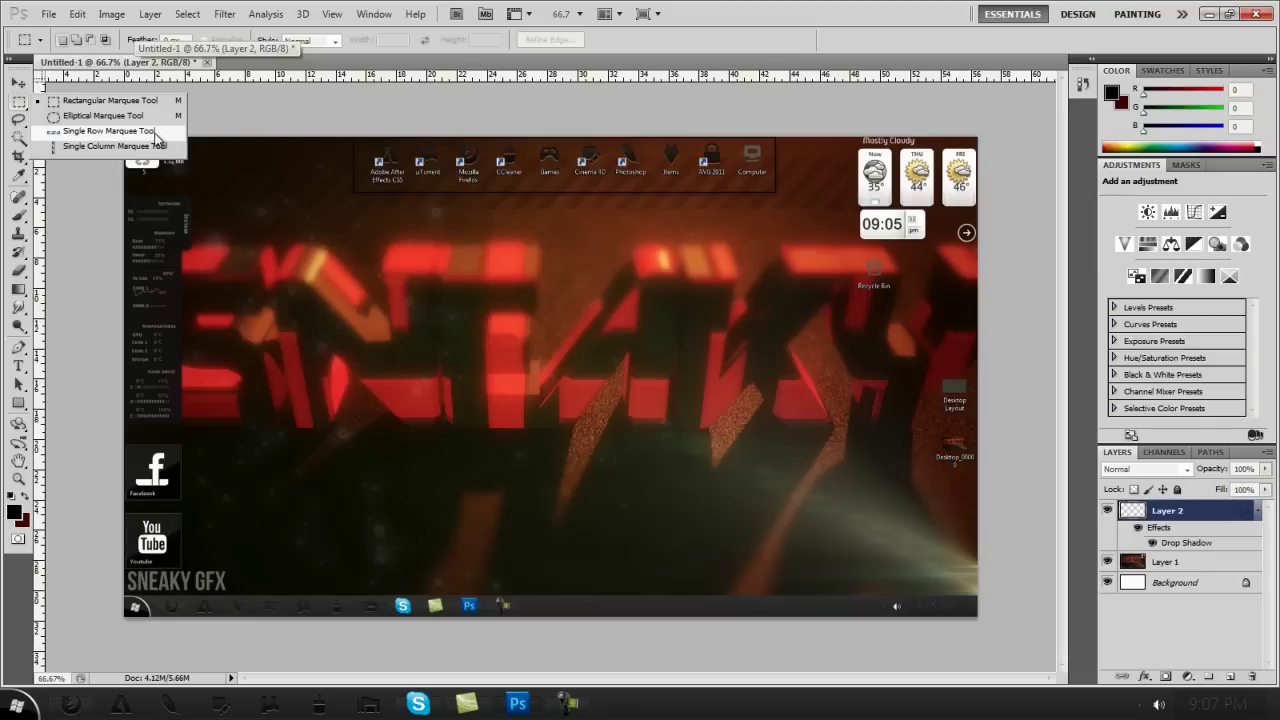
left_click(115, 131)
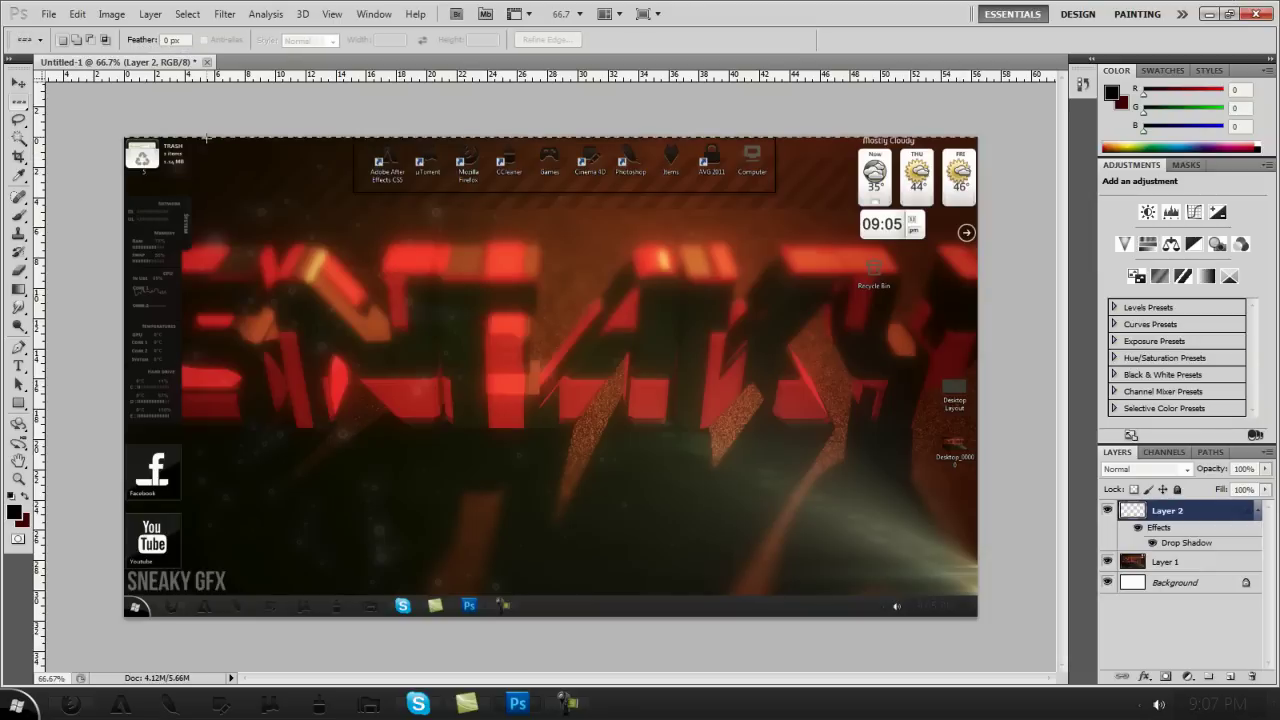
left_click(222, 248)
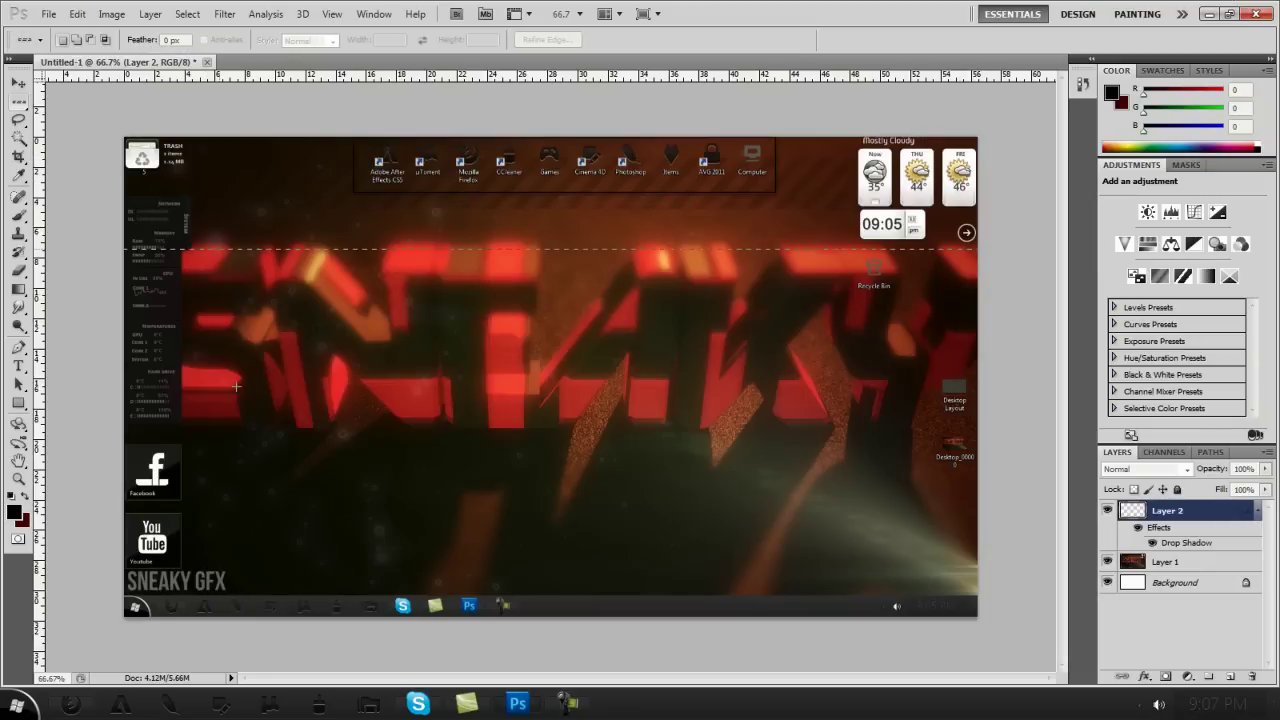
left_click(201, 507)
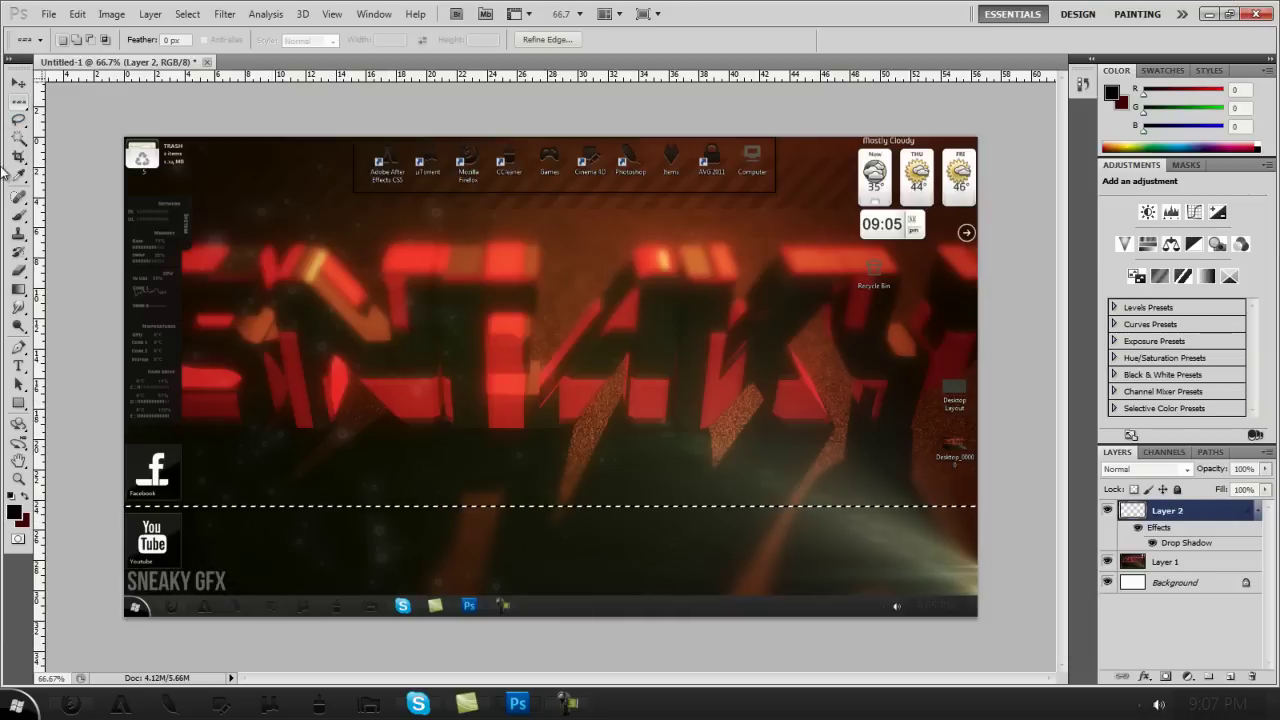
right_click(191, 503)
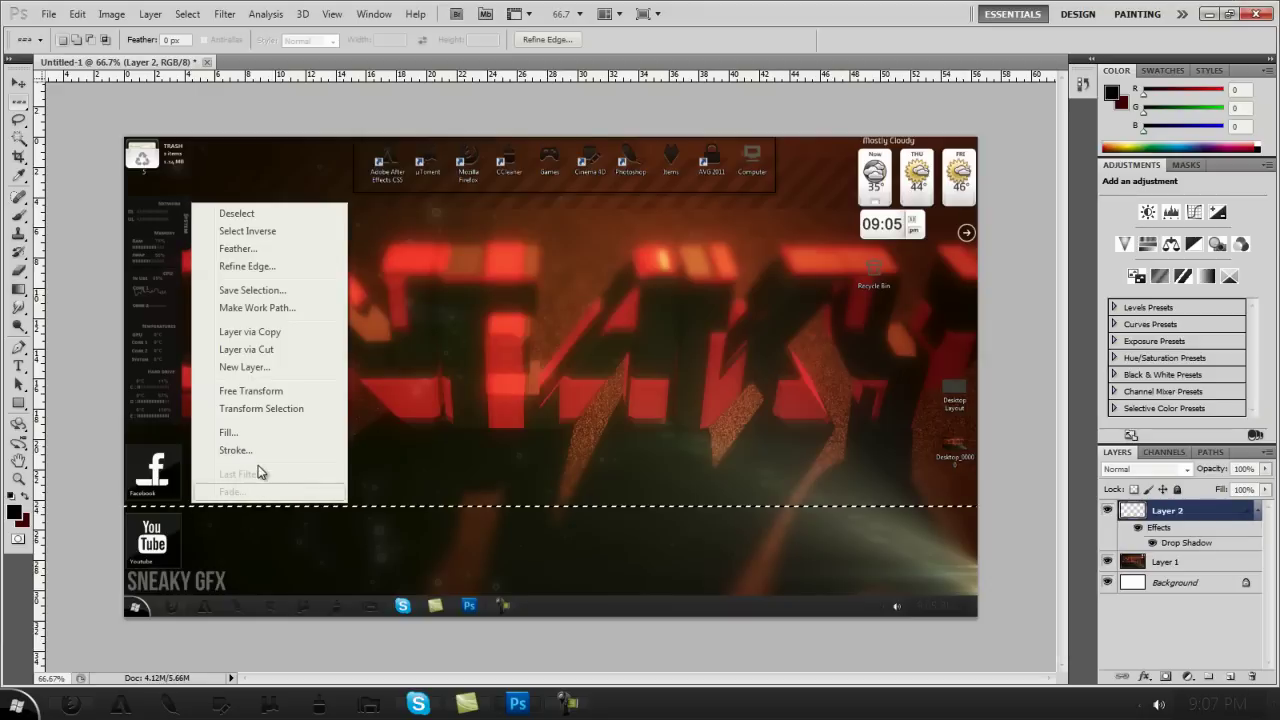
left_click(240, 432)
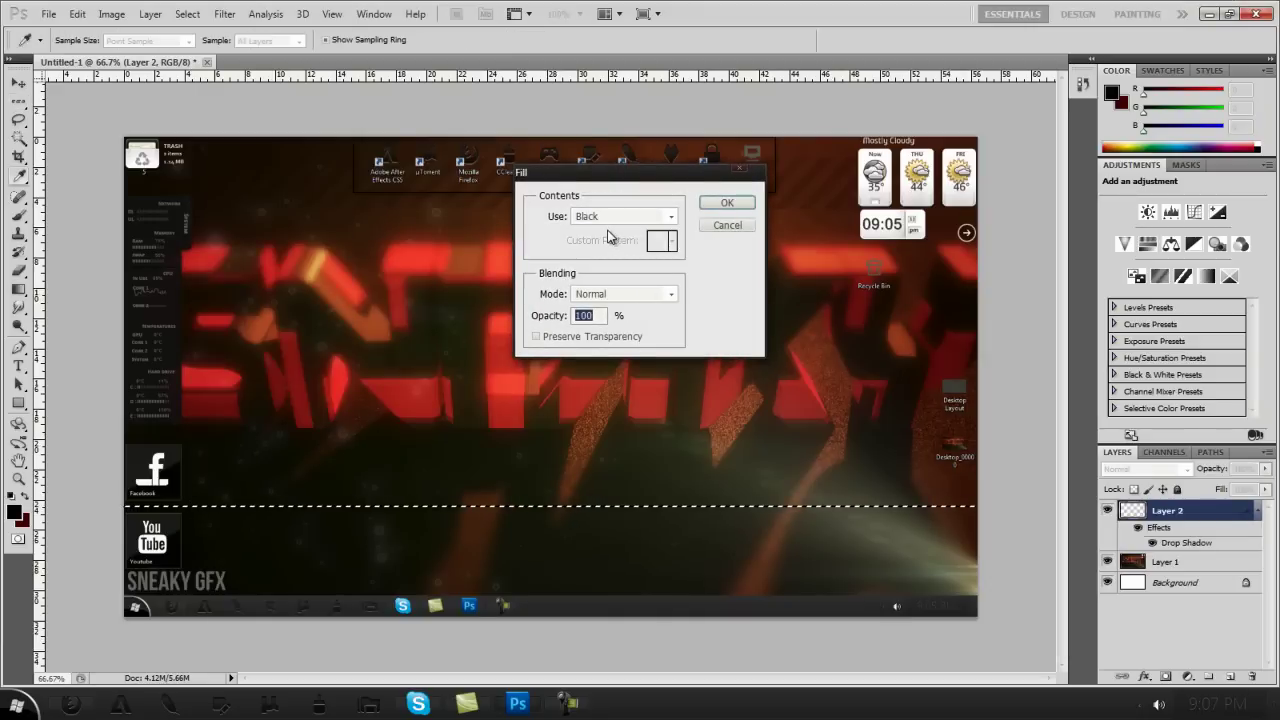
left_click(643, 218)
left_click(654, 219)
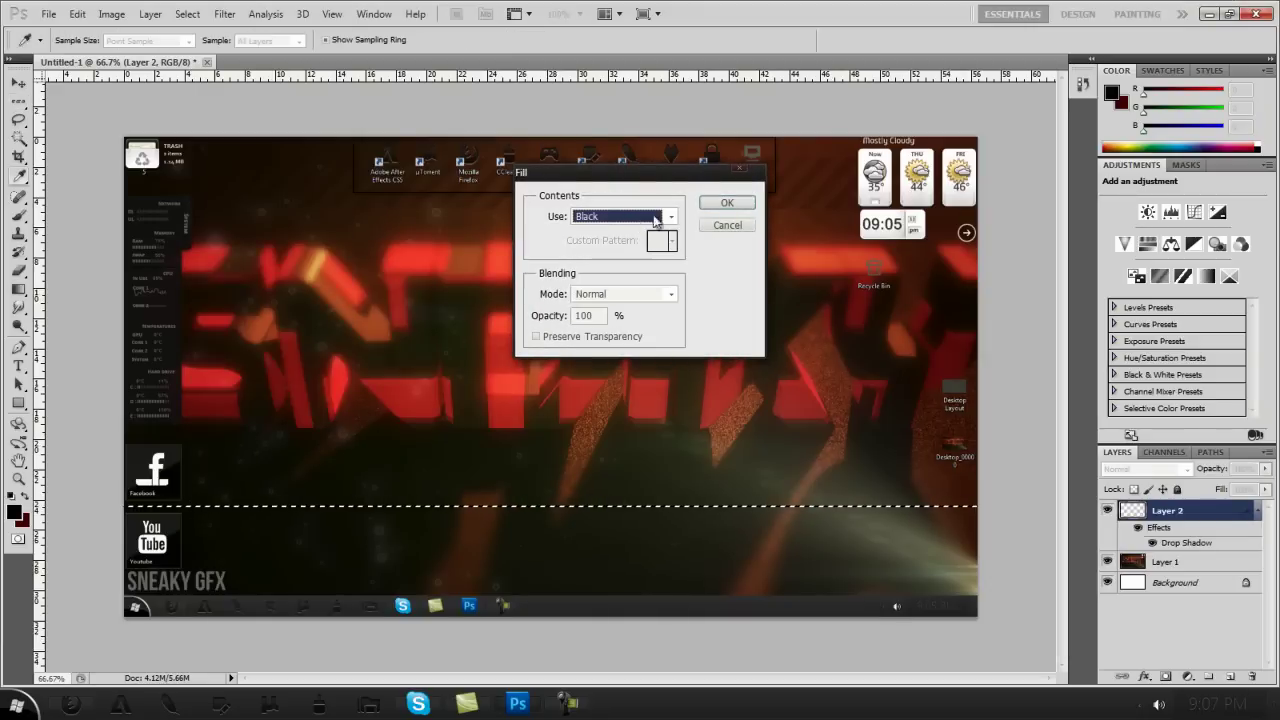
left_click(712, 203)
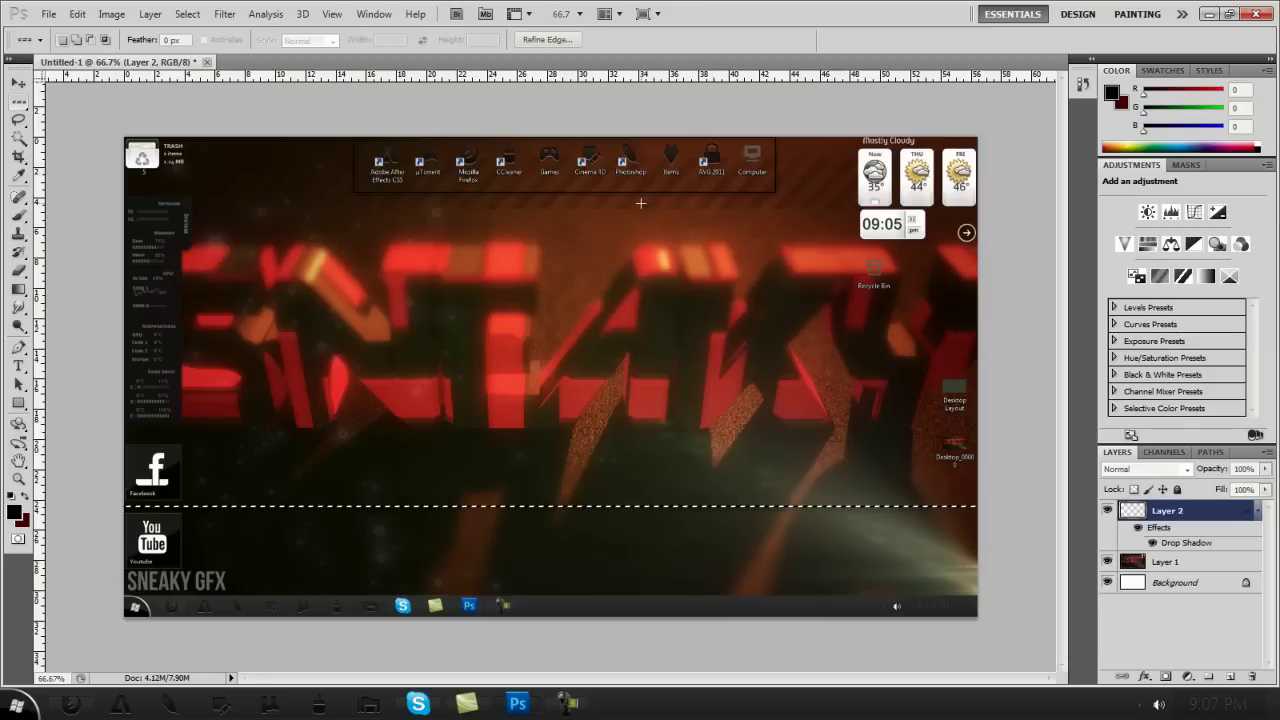
key("ctrl+d")
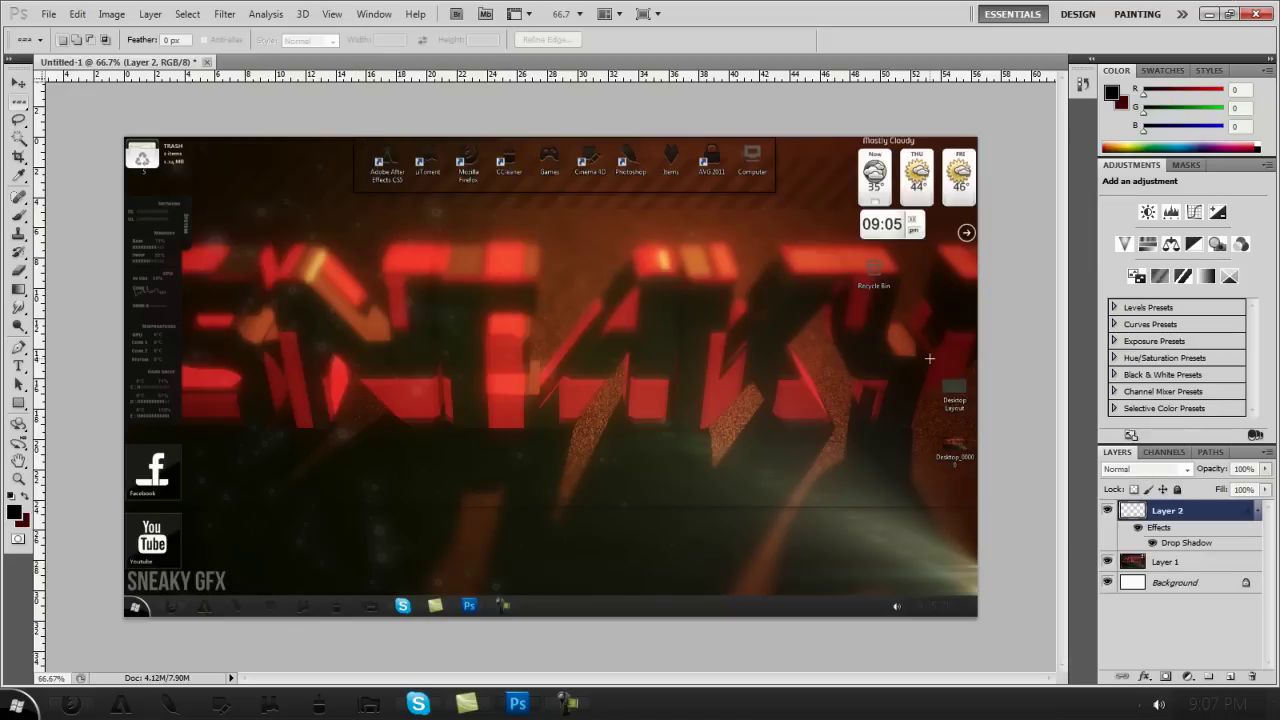
Step: Select a one-pixel column near the left edge and fill it with black
right_click(17, 103)
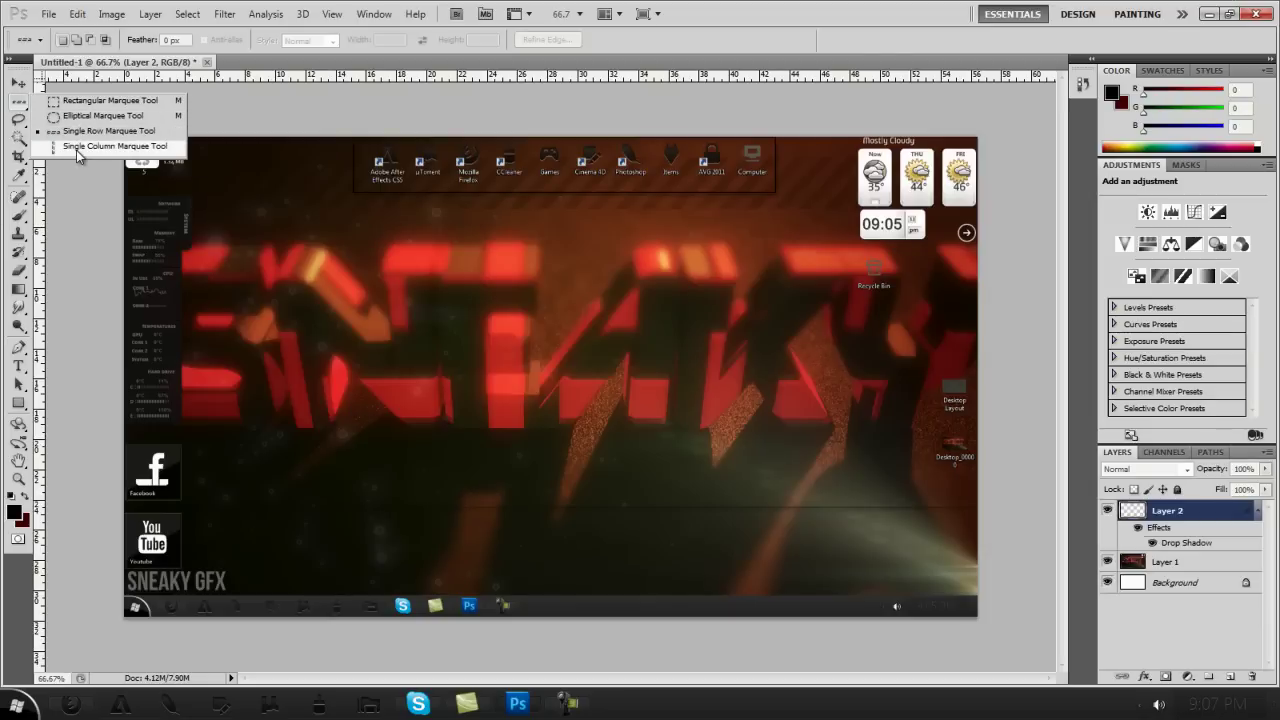
left_click(78, 147)
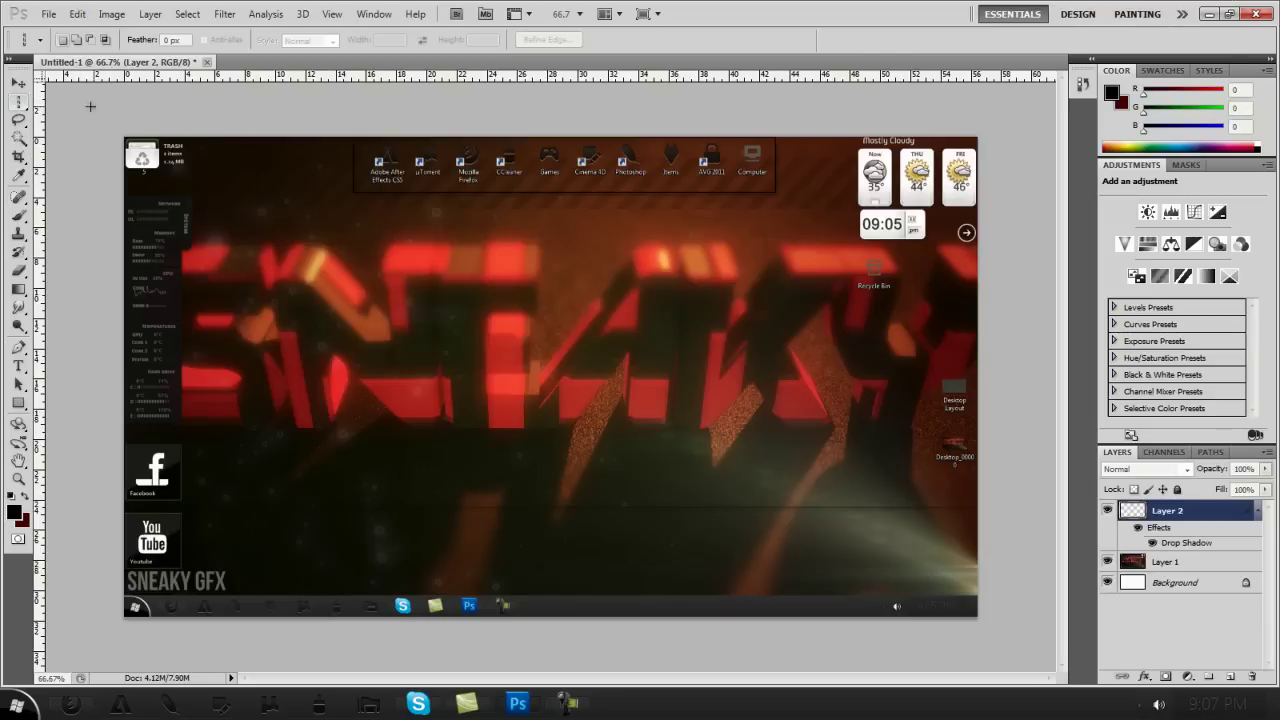
right_click(22, 103)
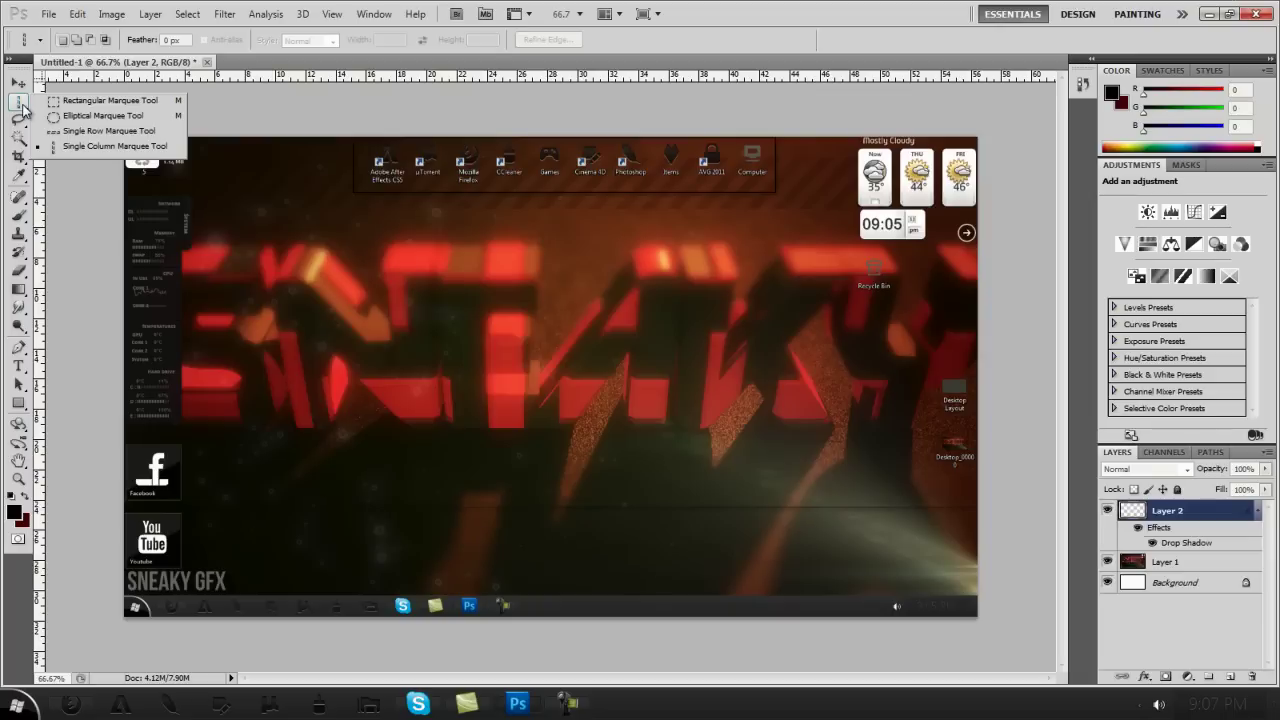
left_click(23, 105)
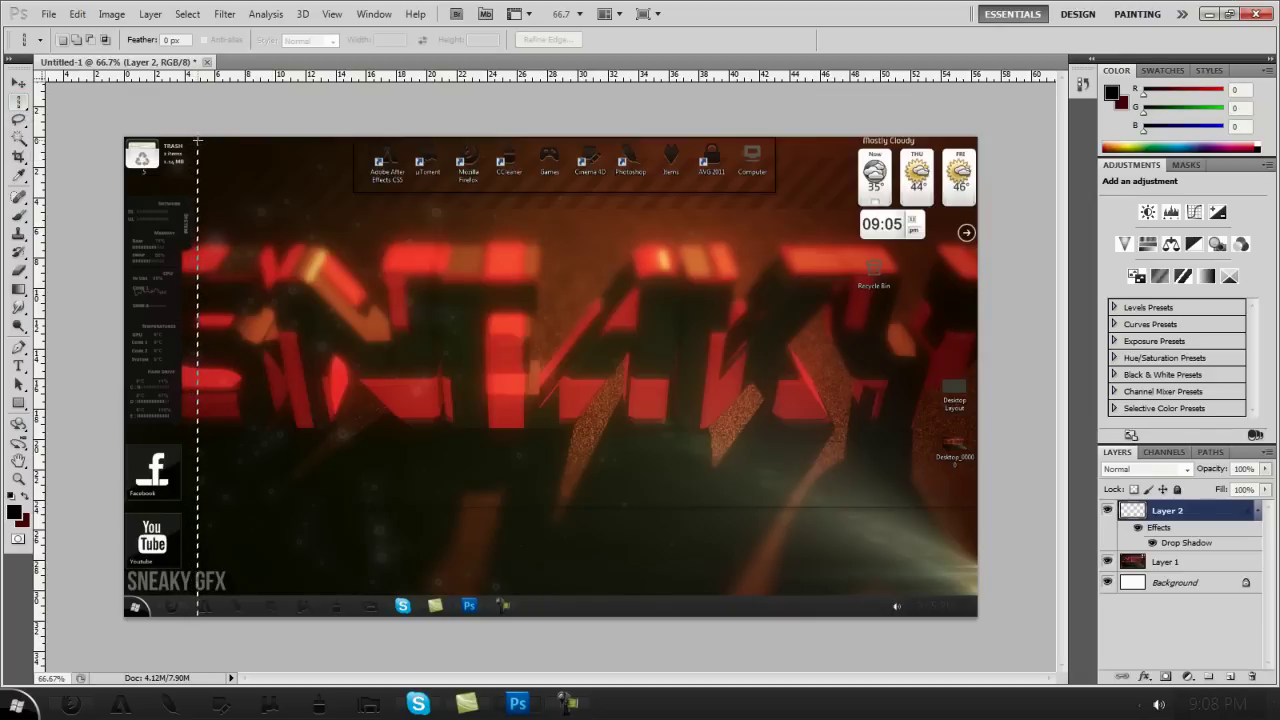
left_click(197, 160)
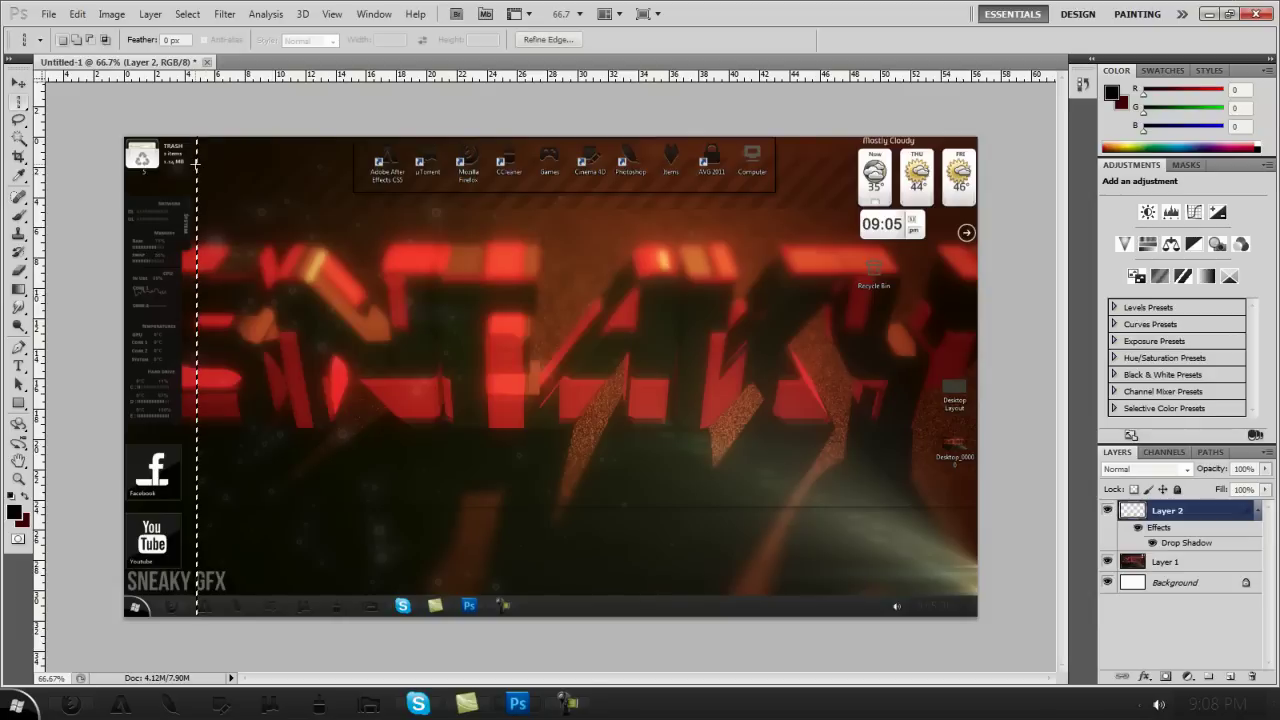
right_click(198, 168)
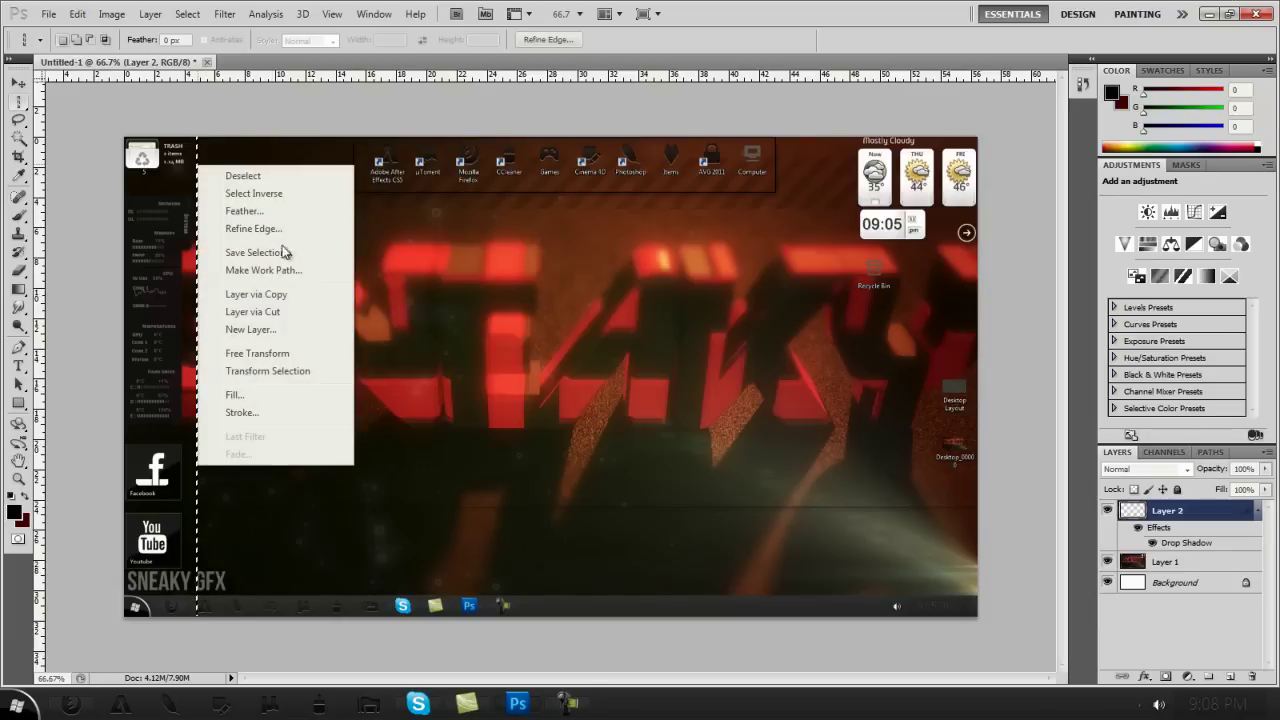
left_click(250, 393)
left_click(733, 204)
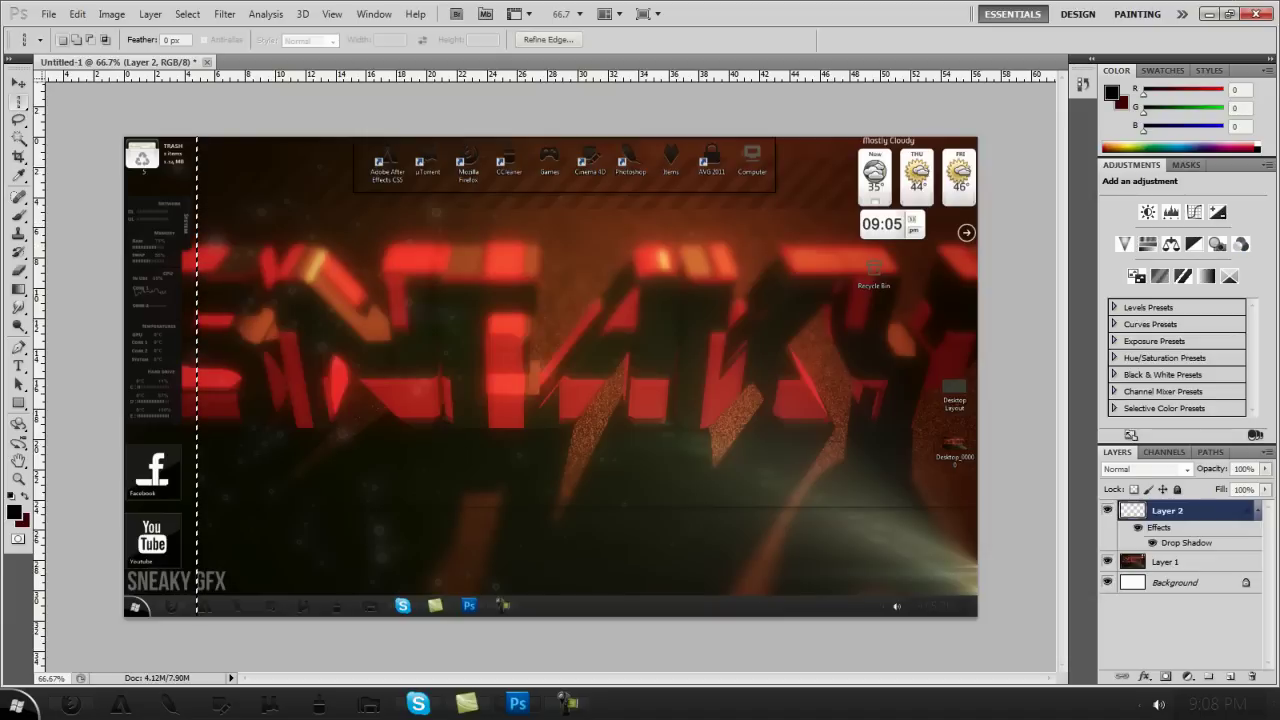
Step: Fill the column black on new Layer 3, duplicate it, and move the copy right
left_click(1231, 677)
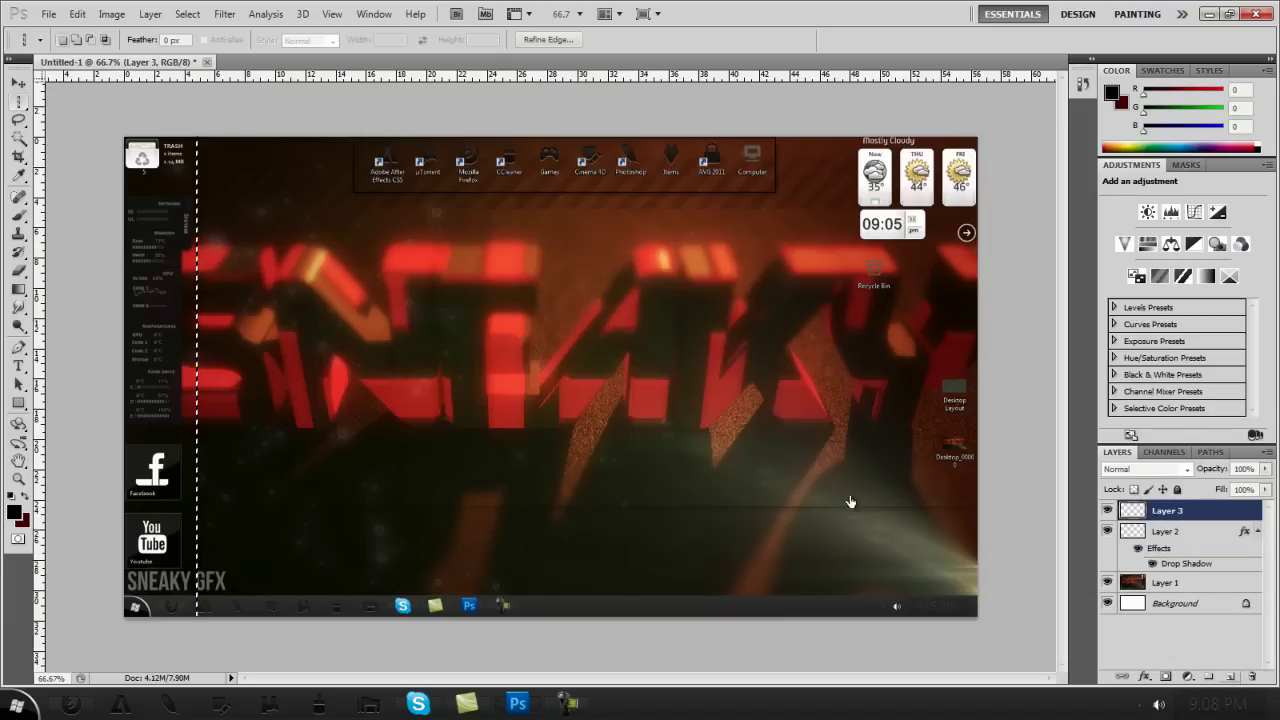
right_click(199, 275)
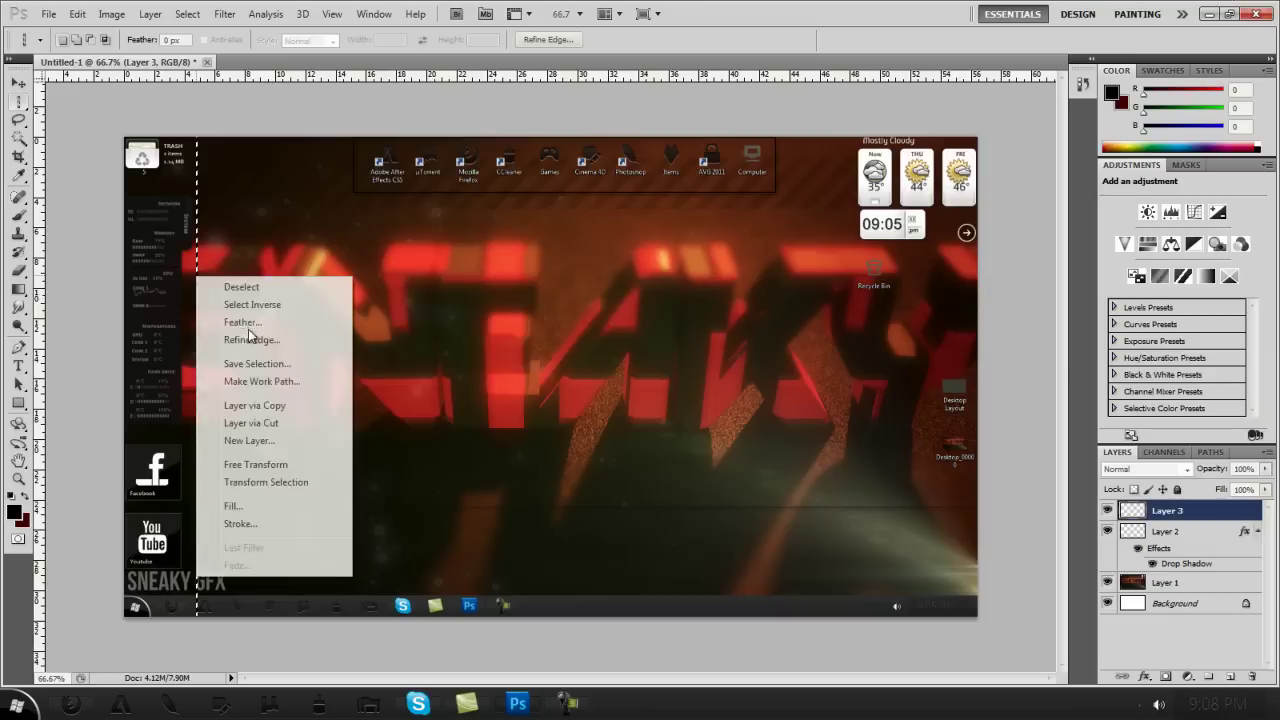
left_click(232, 506)
left_click(727, 204)
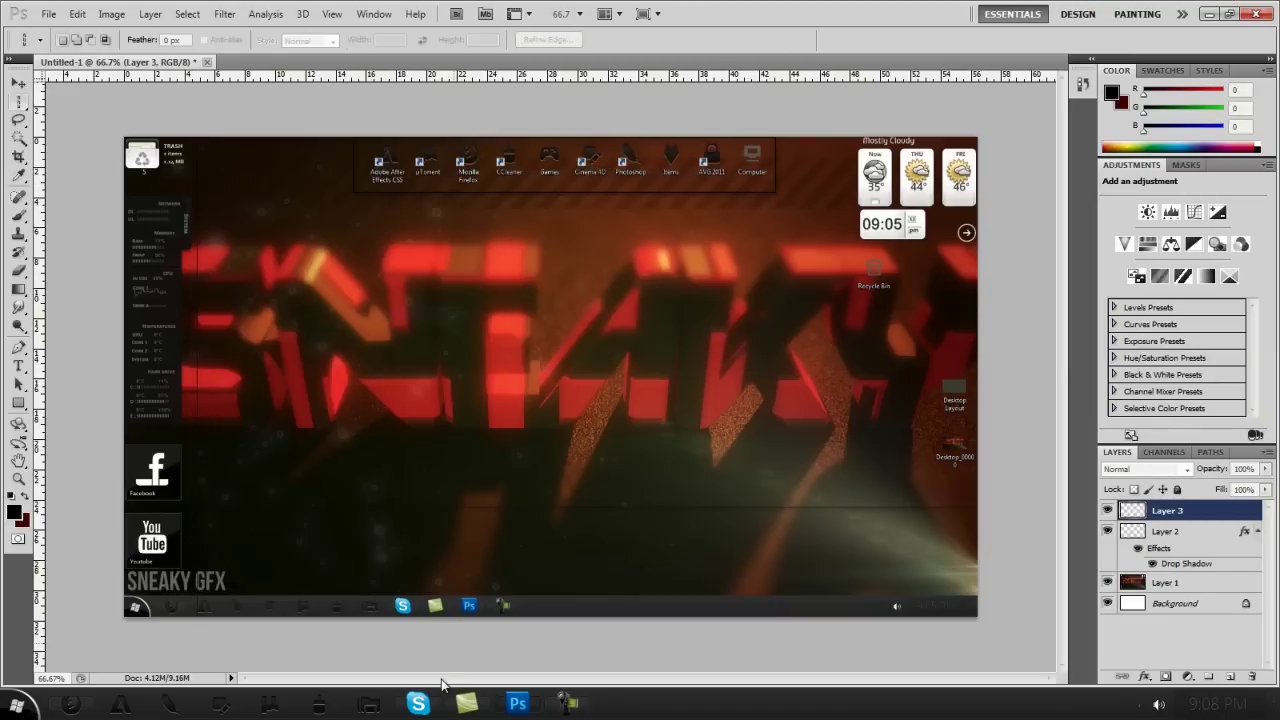
key("ctrl+j")
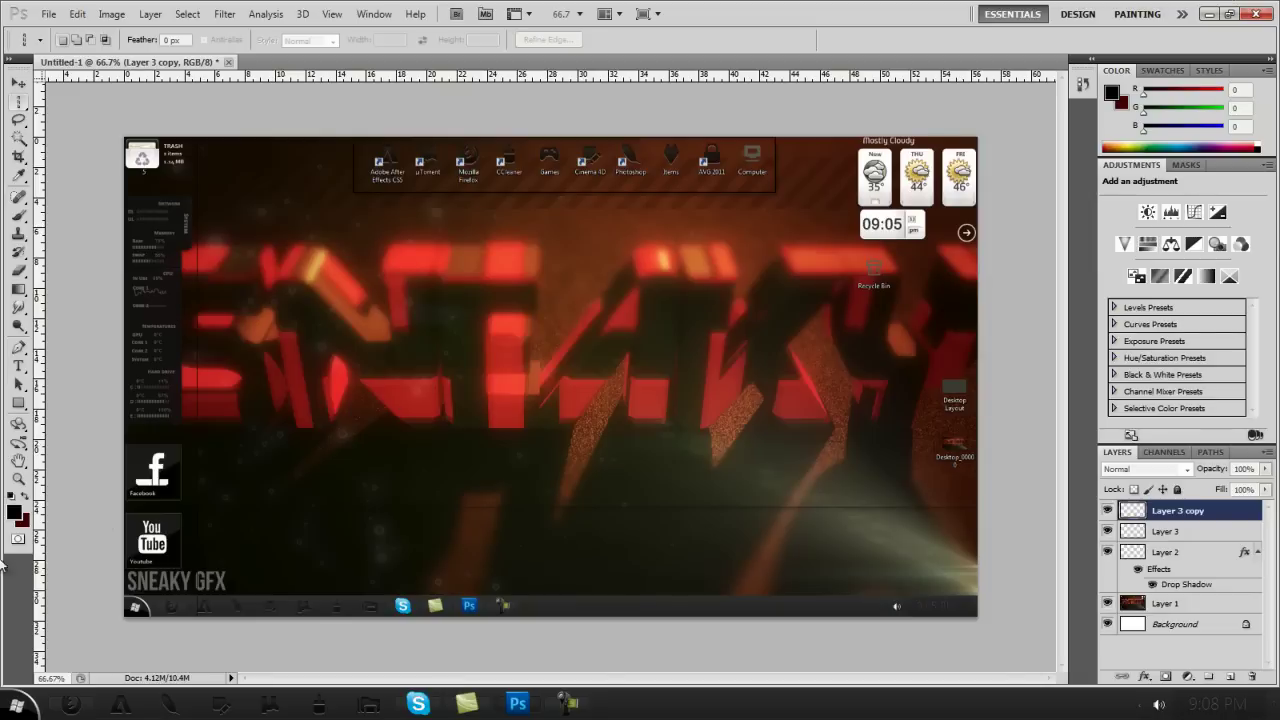
left_click(18, 83)
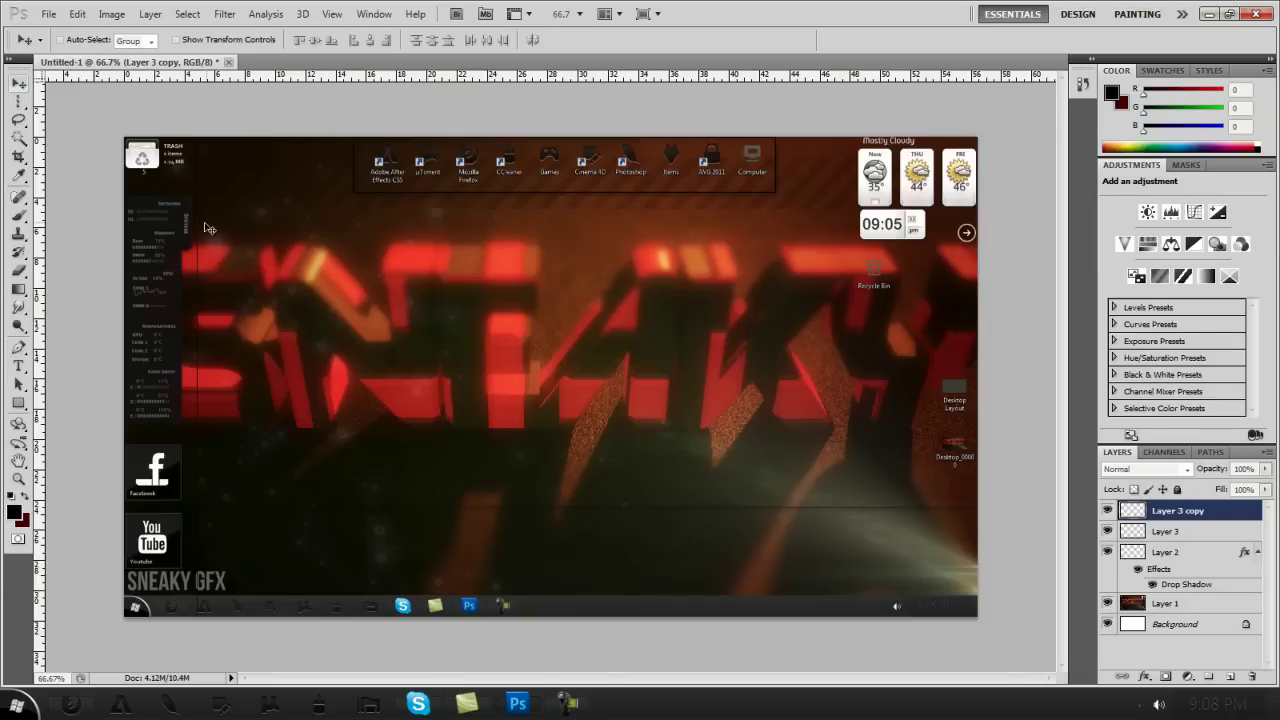
left_click_drag(200, 231, 845, 221)
Step: Apply a Drop Shadow style to Layer 3 copy and then to Layer 3
double_click(1218, 520)
left_click(521, 331)
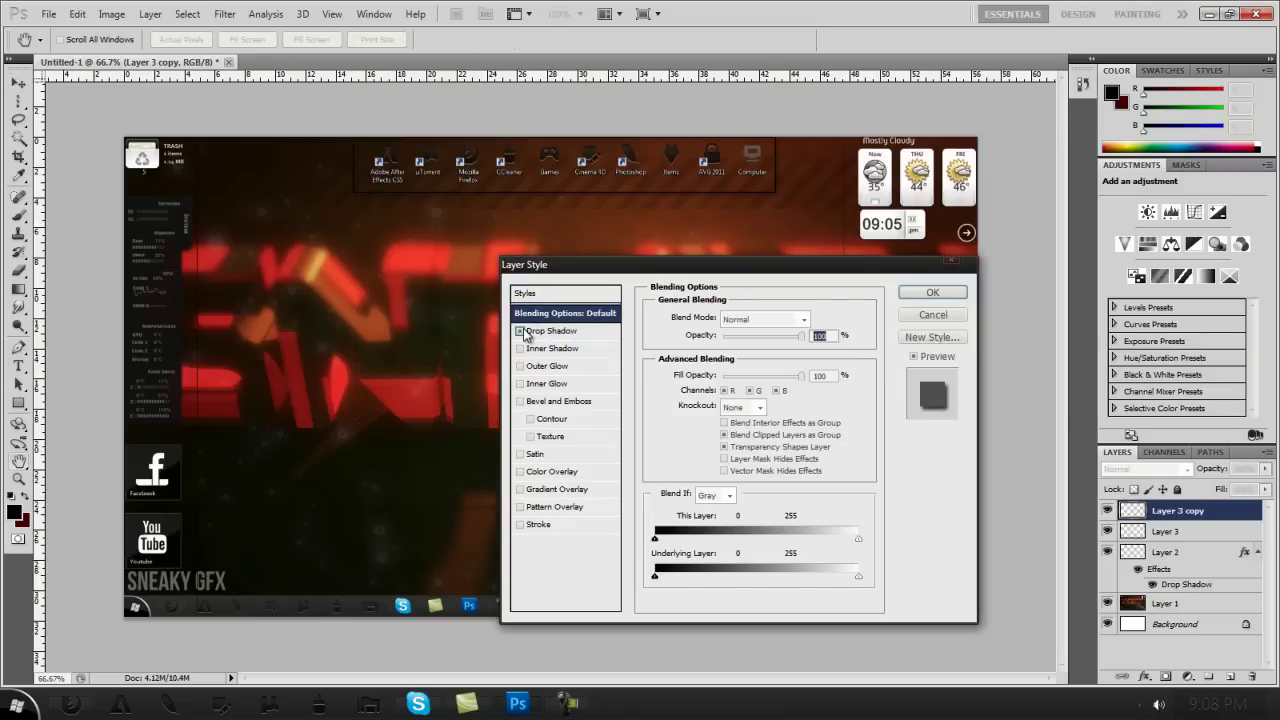
left_click_drag(595, 270, 600, 374)
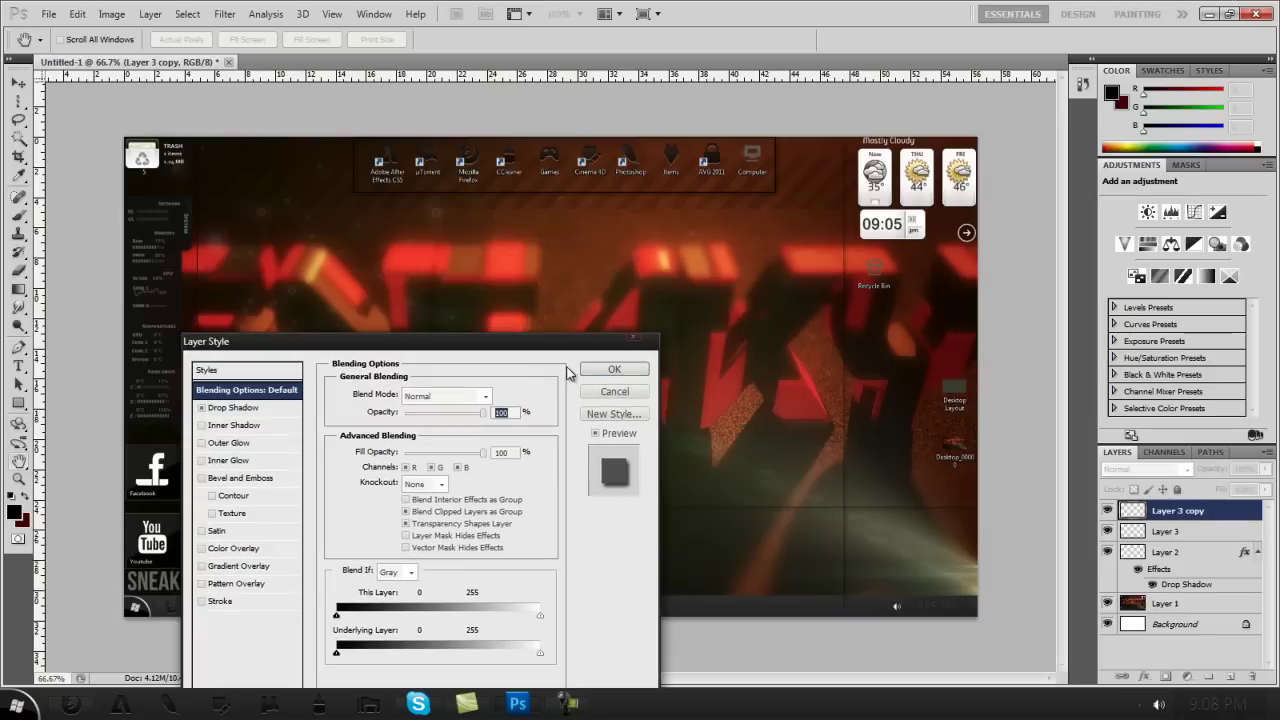
left_click(605, 369)
left_click(1207, 566)
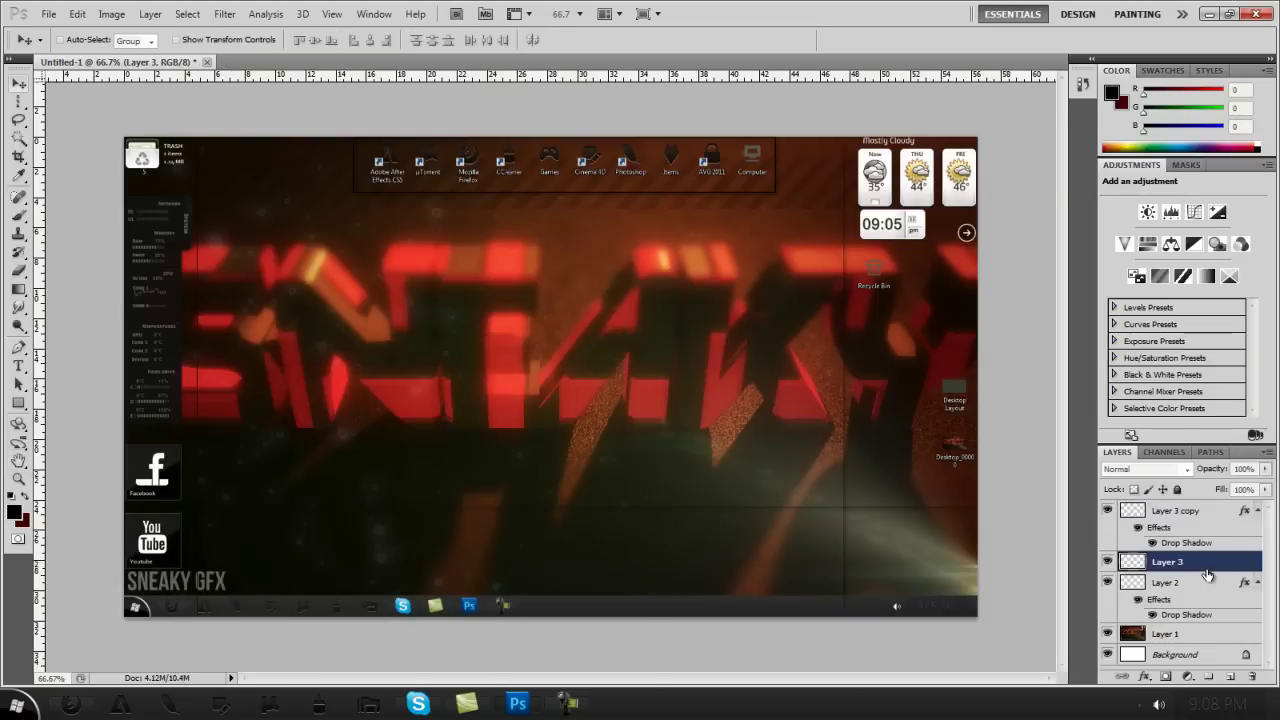
double_click(1221, 568)
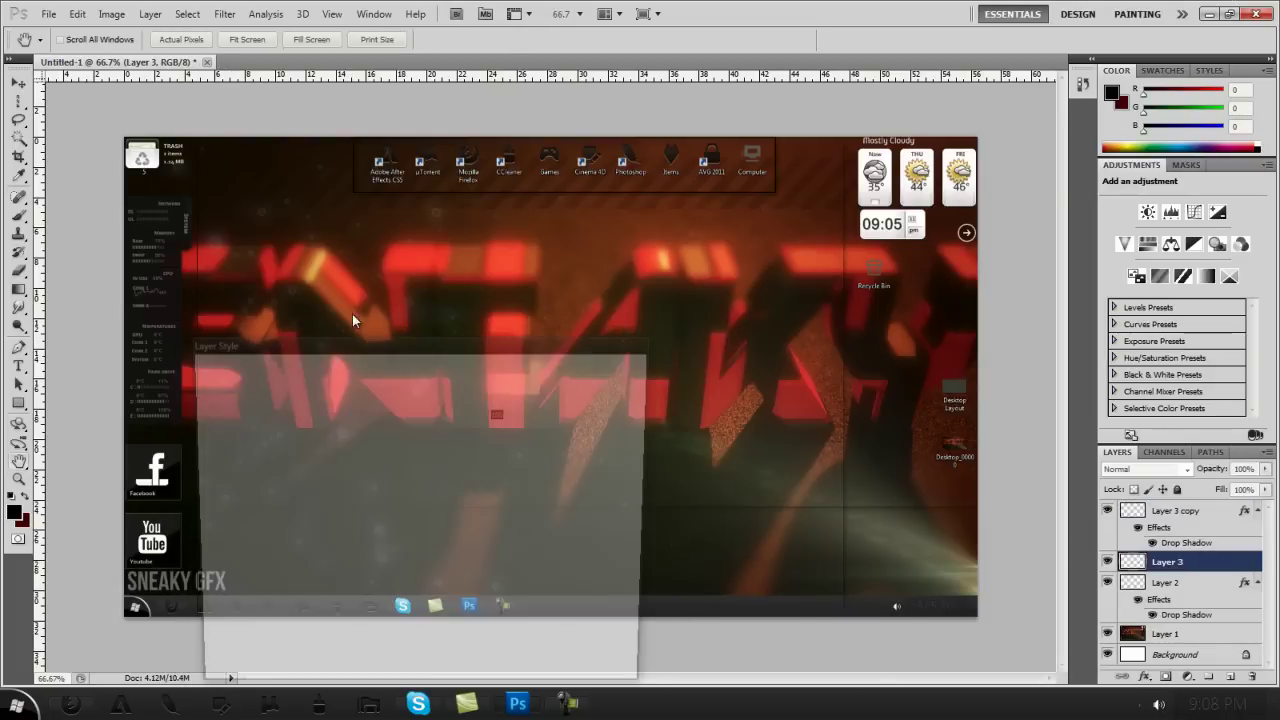
left_click(202, 408)
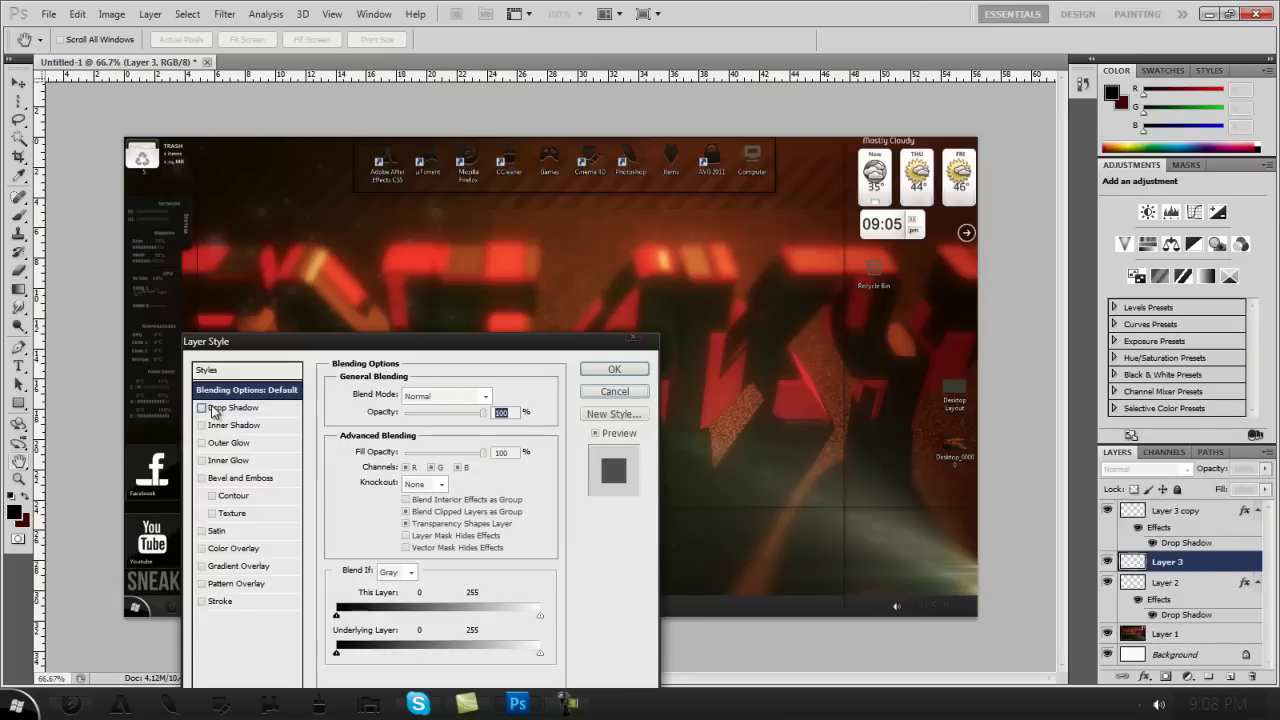
left_click(614, 370)
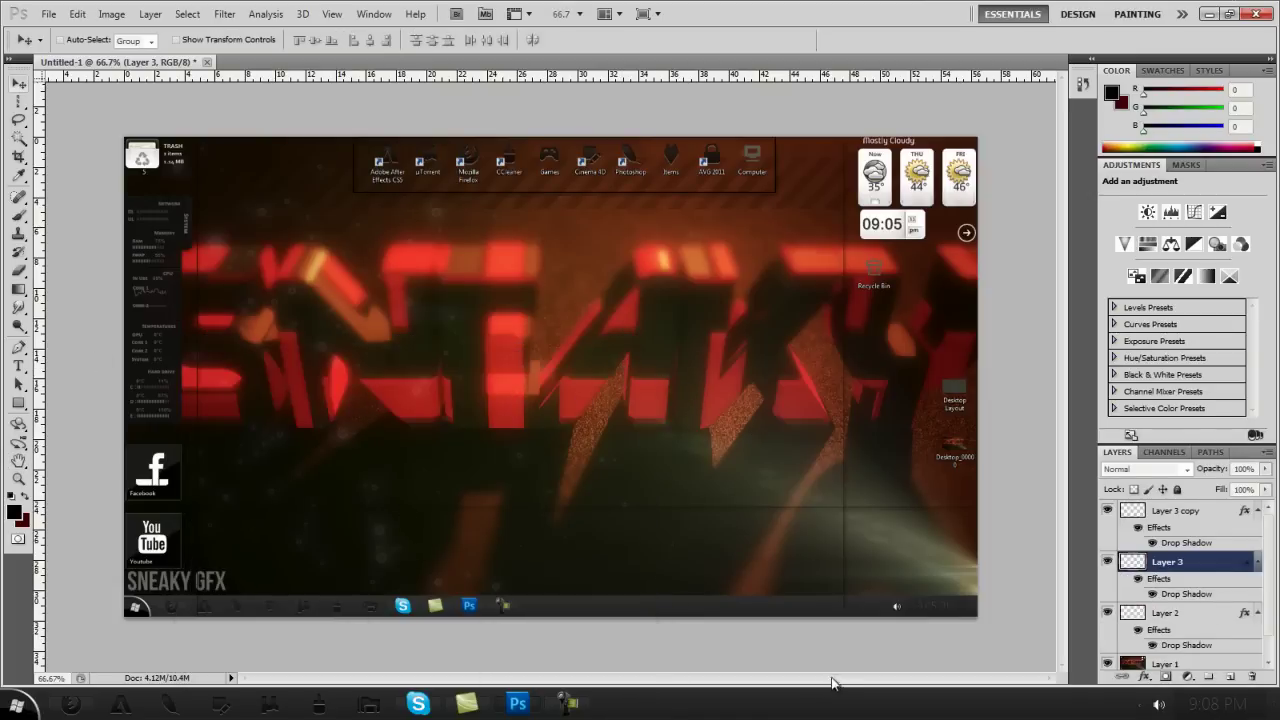
Step: Convert the Background into Layer 0 and hide the screenshot on Layer 1
scroll(1218, 630, "down", 1)
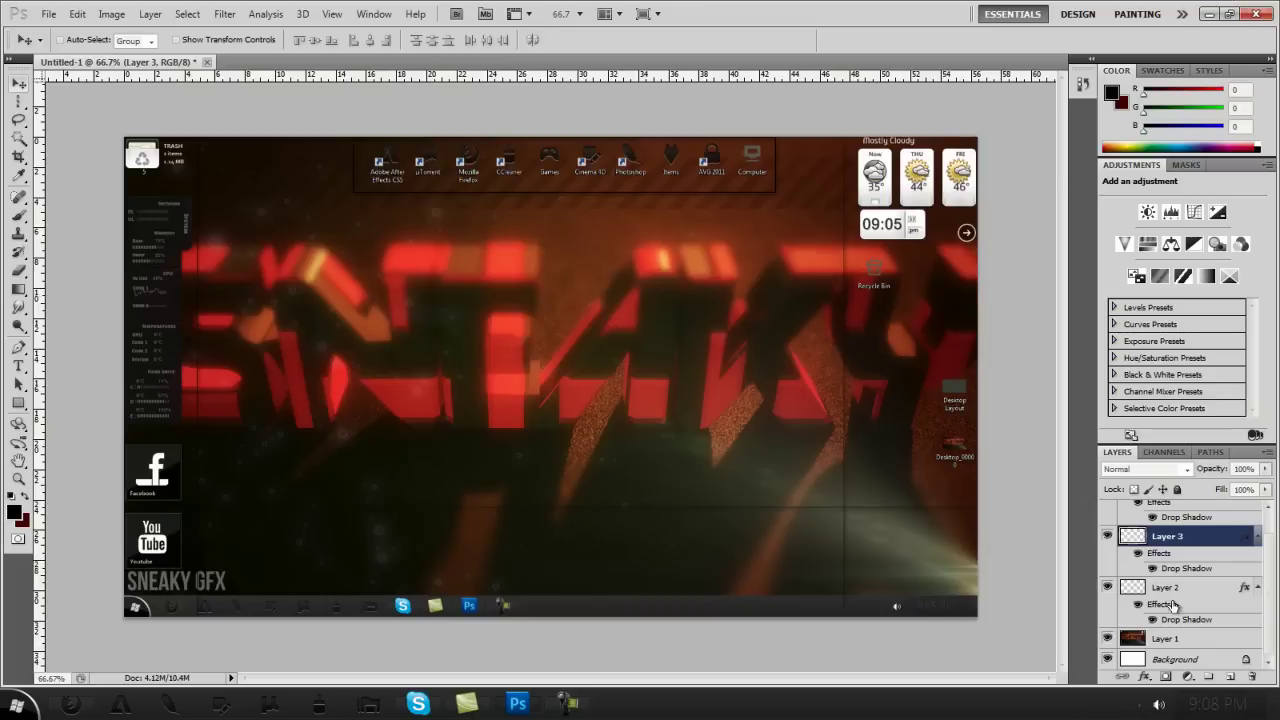
double_click(1160, 660)
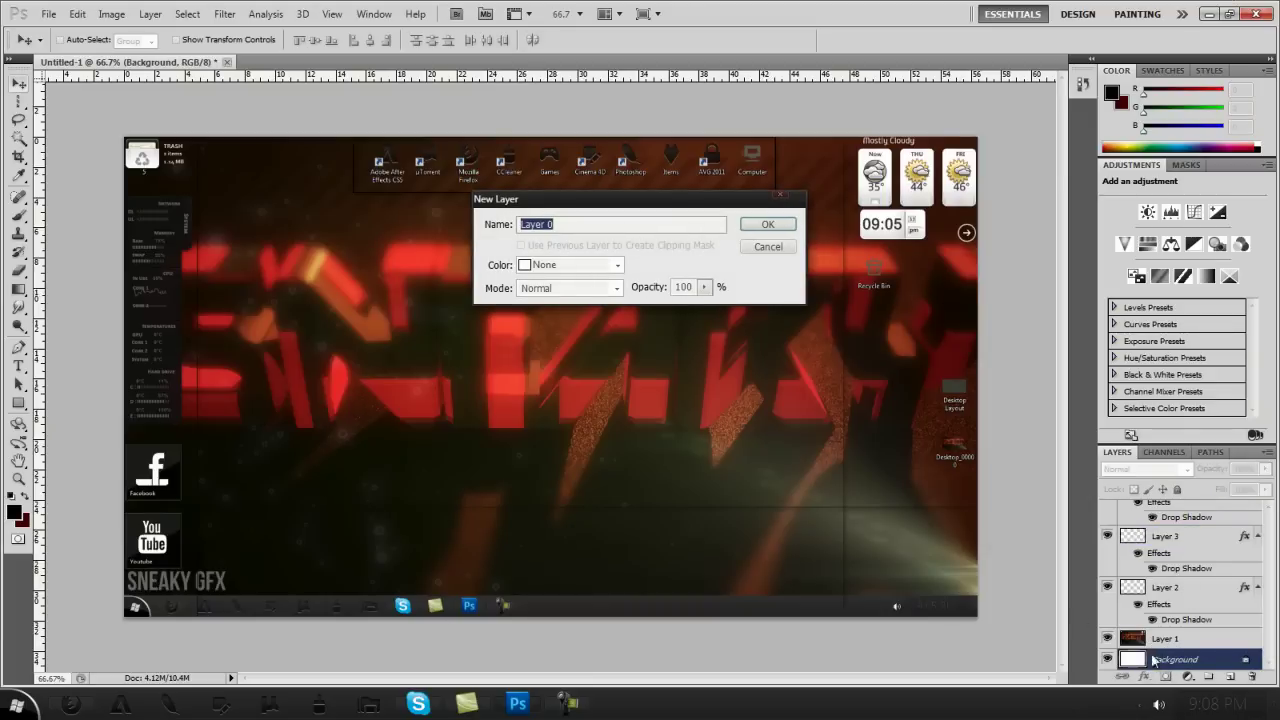
left_click(758, 222)
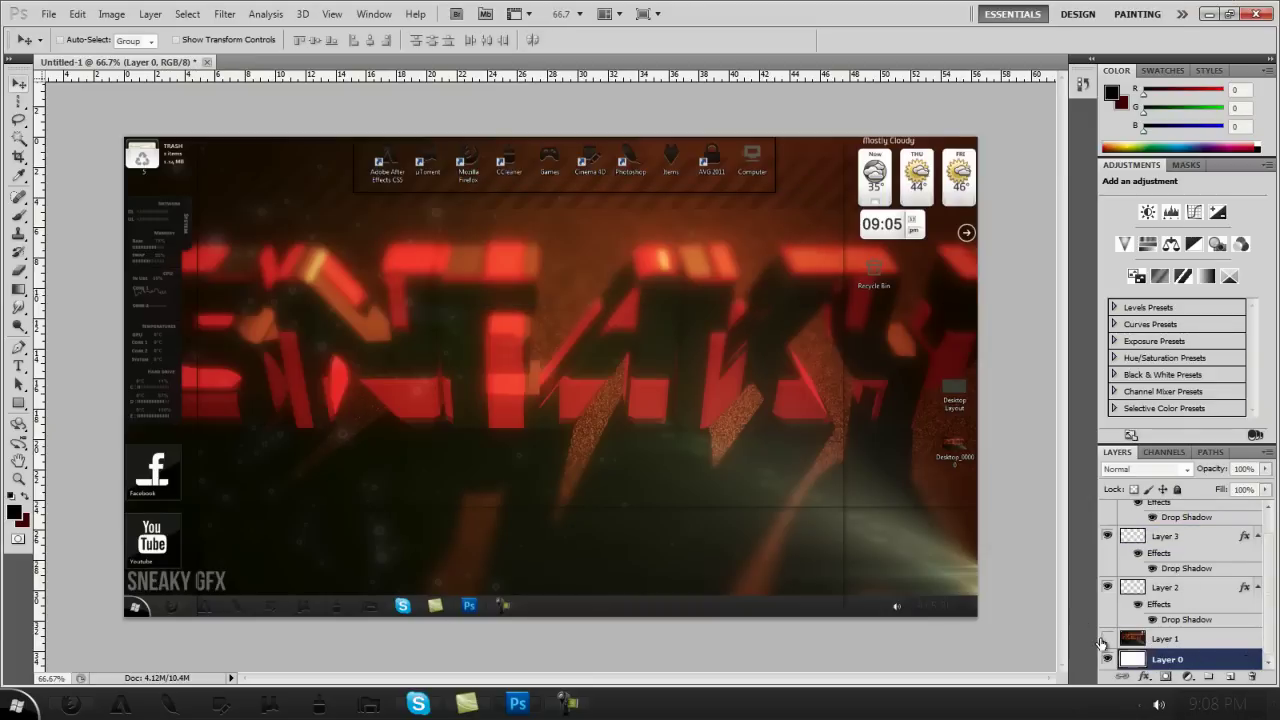
left_click(1105, 639)
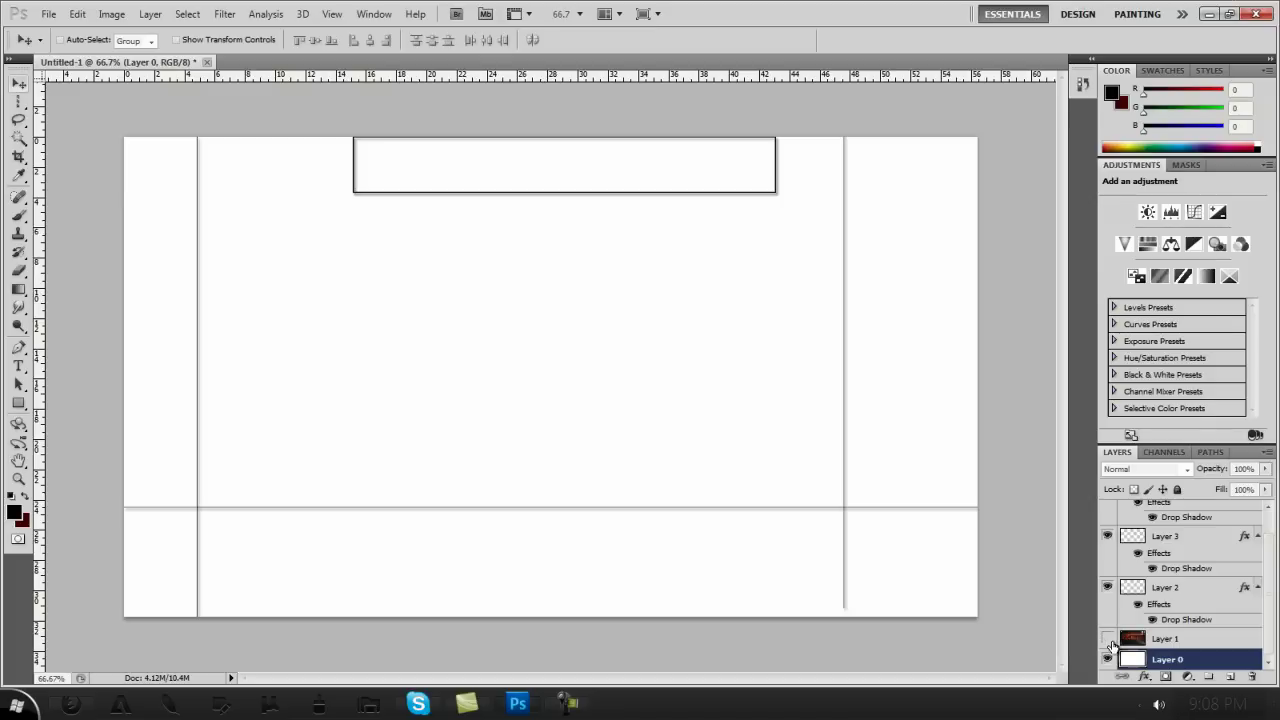
Step: Search Google from Firefox for 'carbon fiber wallpaer'
left_click(71, 703)
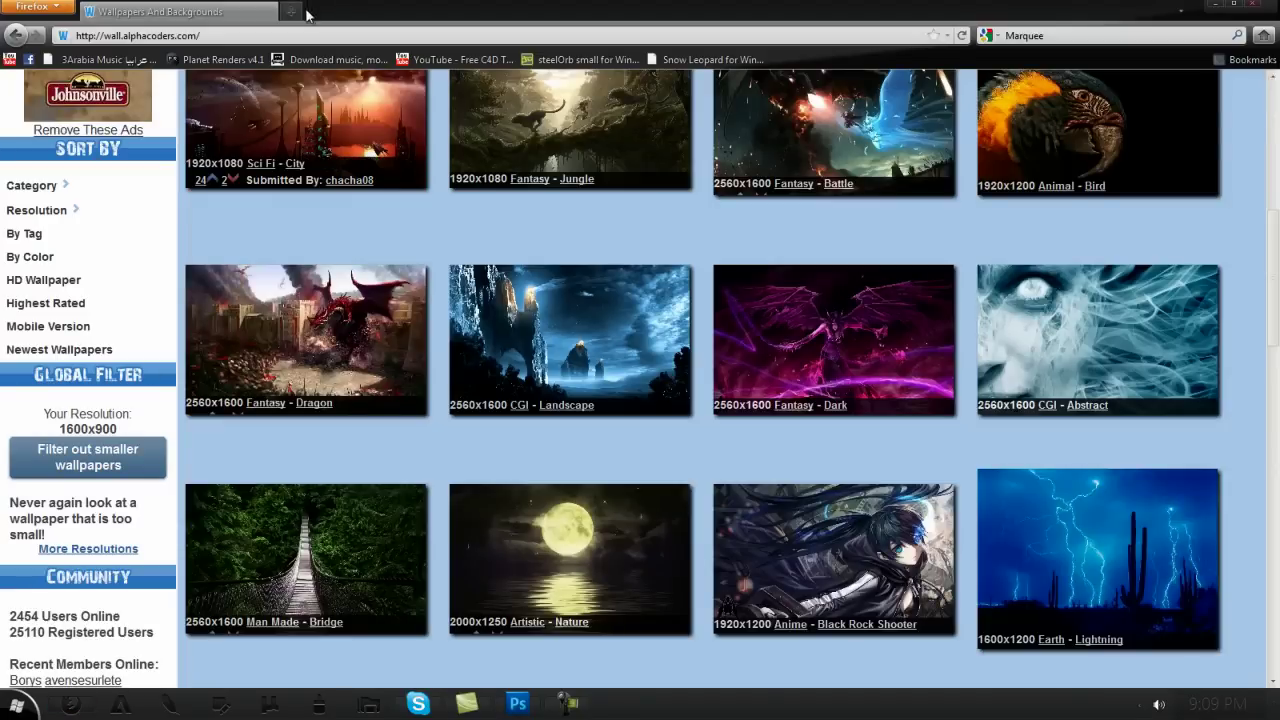
left_click(1012, 38)
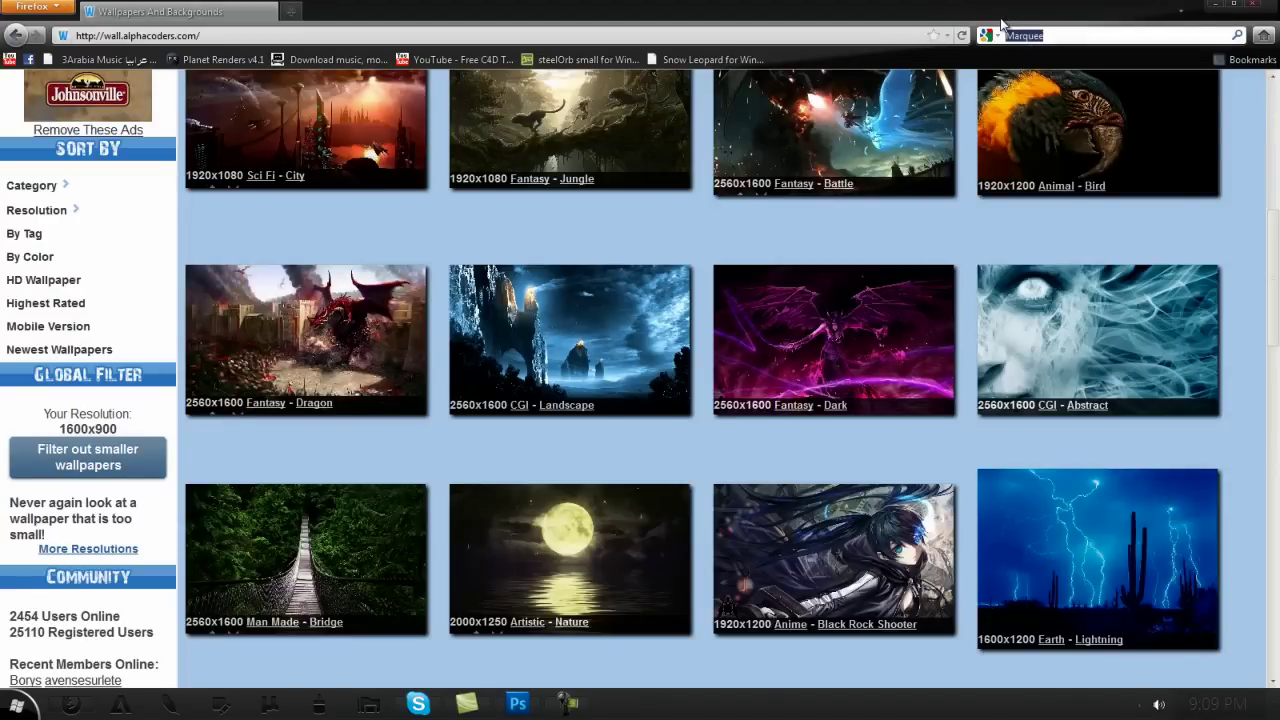
type("carb")
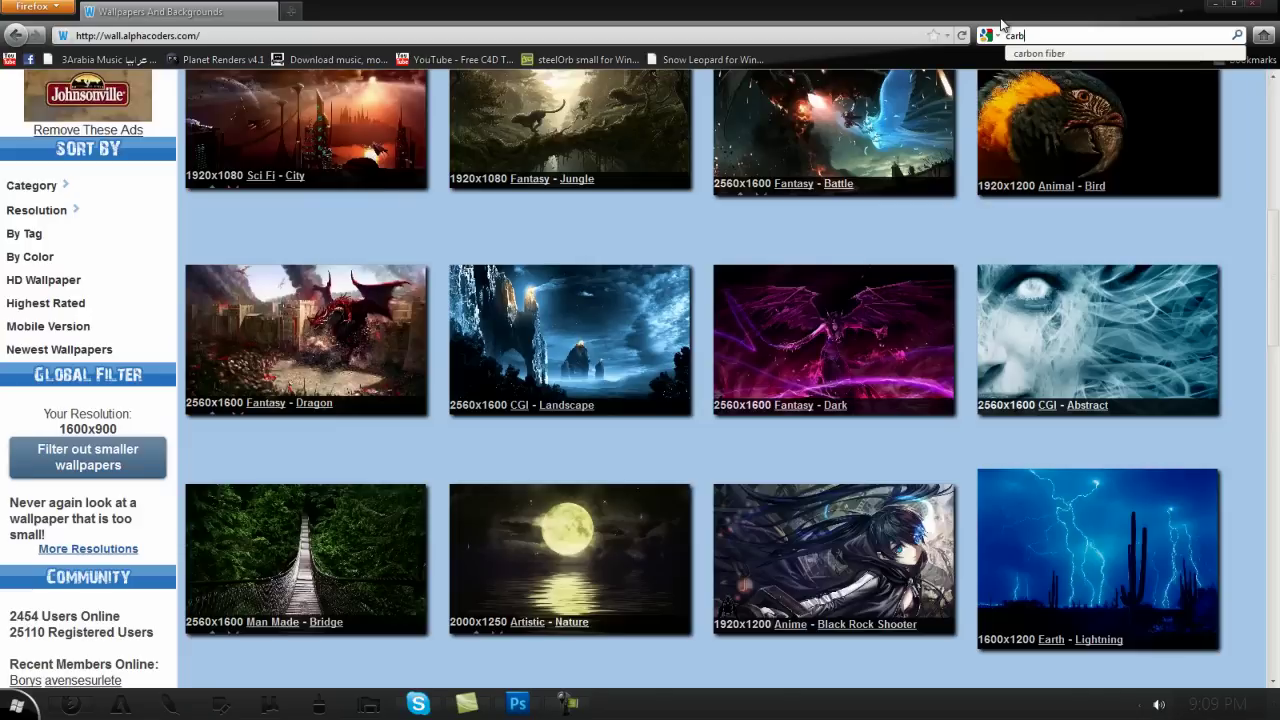
type("on fib")
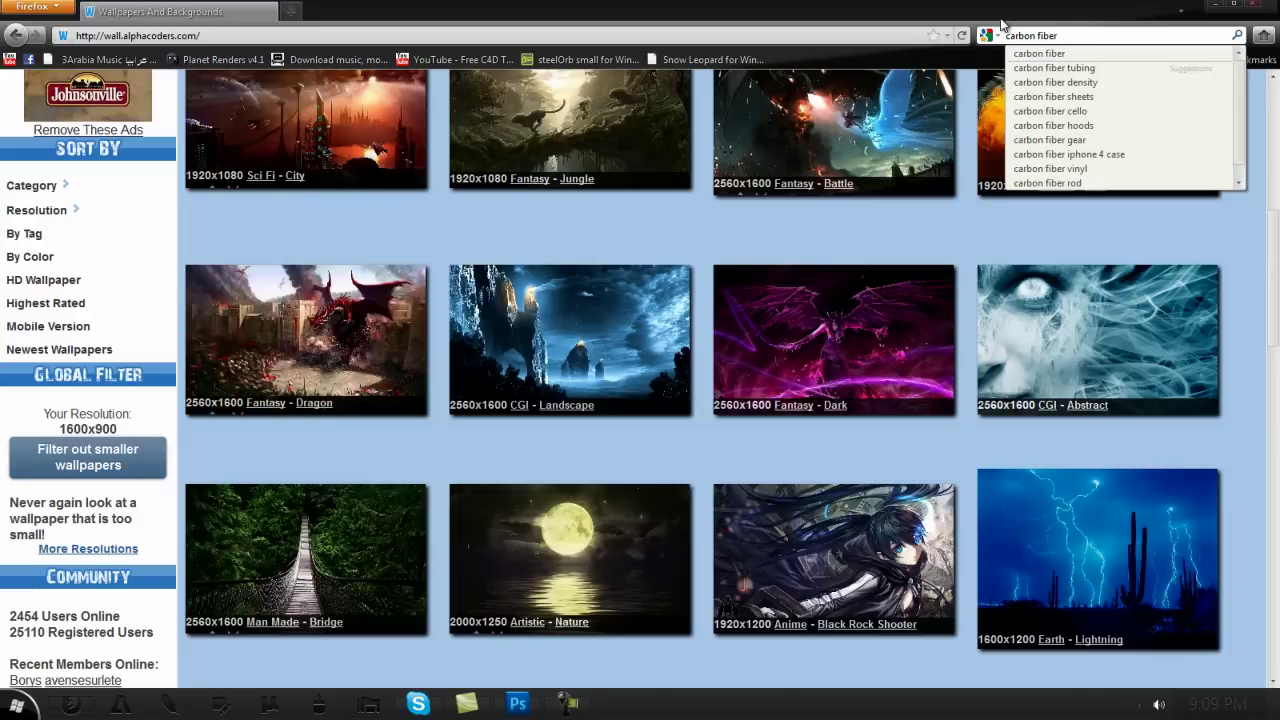
type("er")
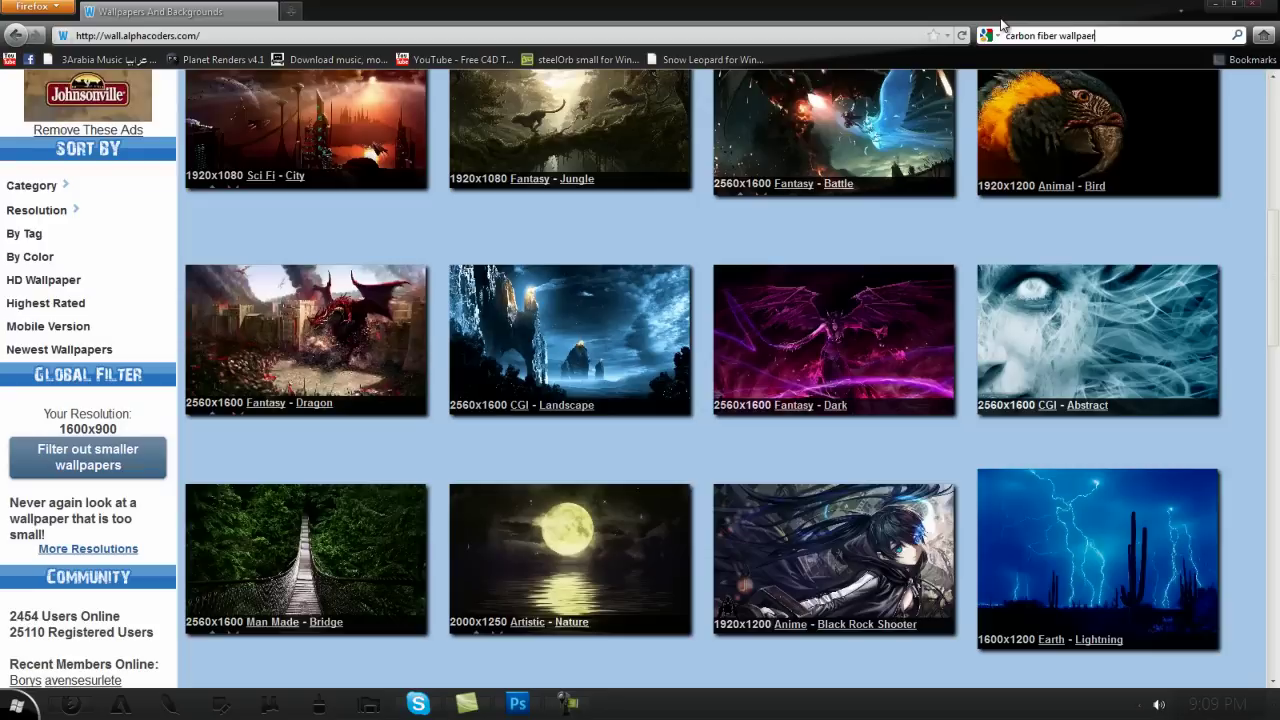
key("Return")
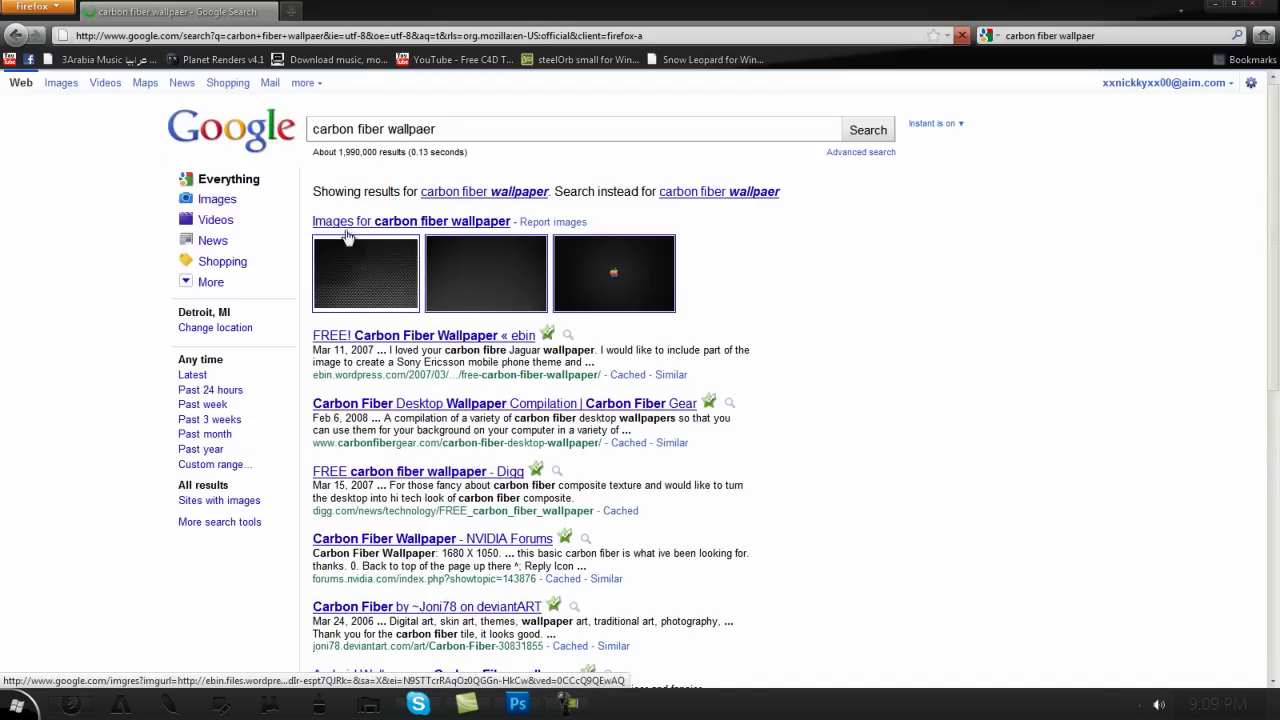
Step: Rerun the search with corrected spelling in Google Images and open a carbon fiber texture's full-size page
left_click(495, 192)
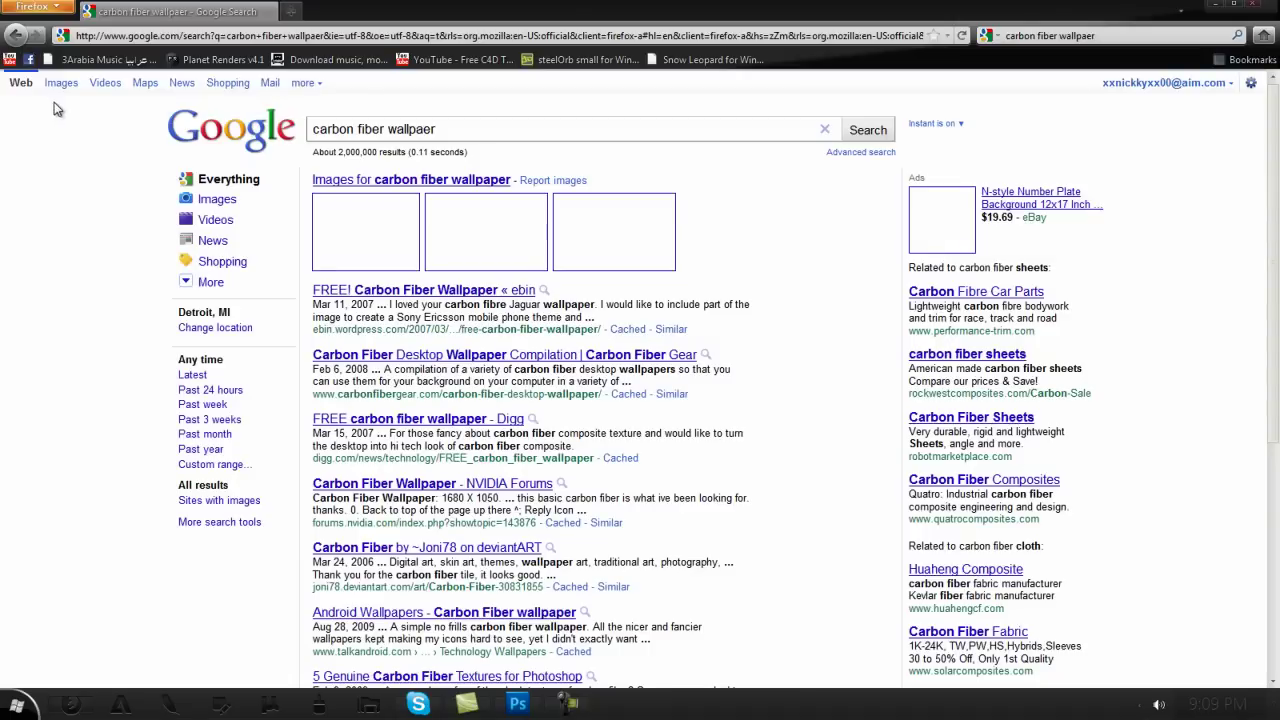
left_click(61, 82)
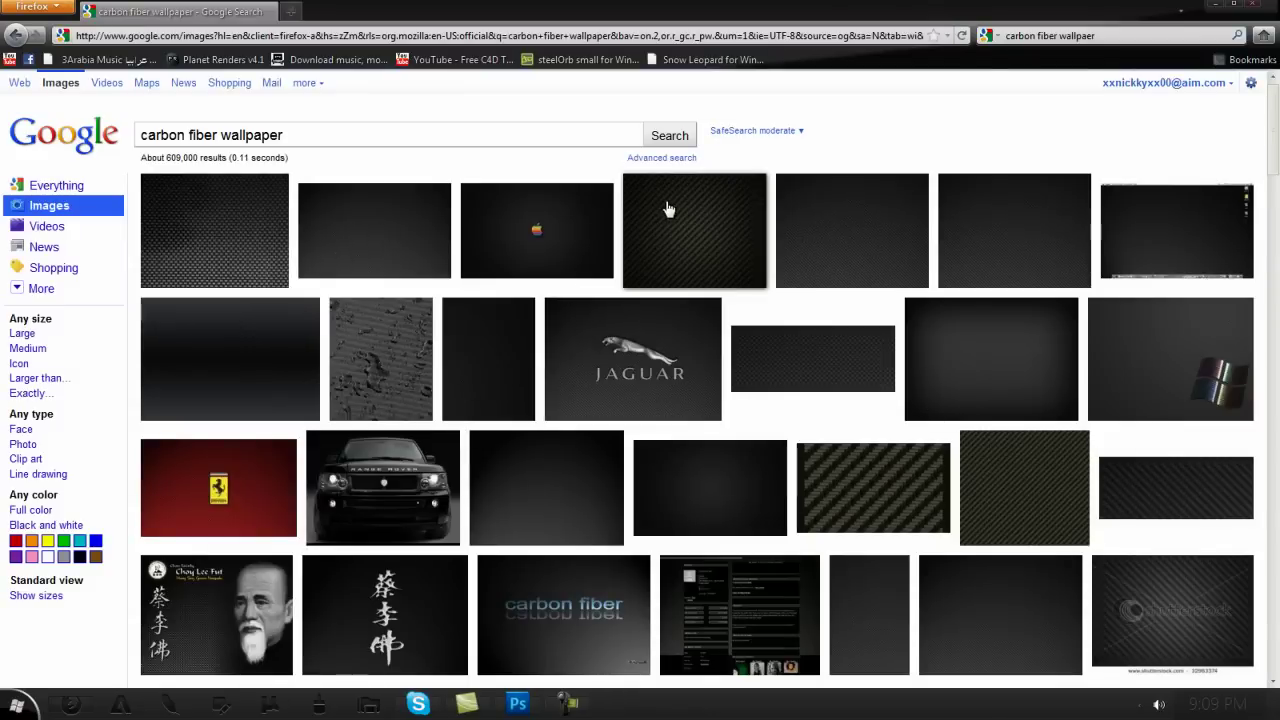
mouse_move(167, 231)
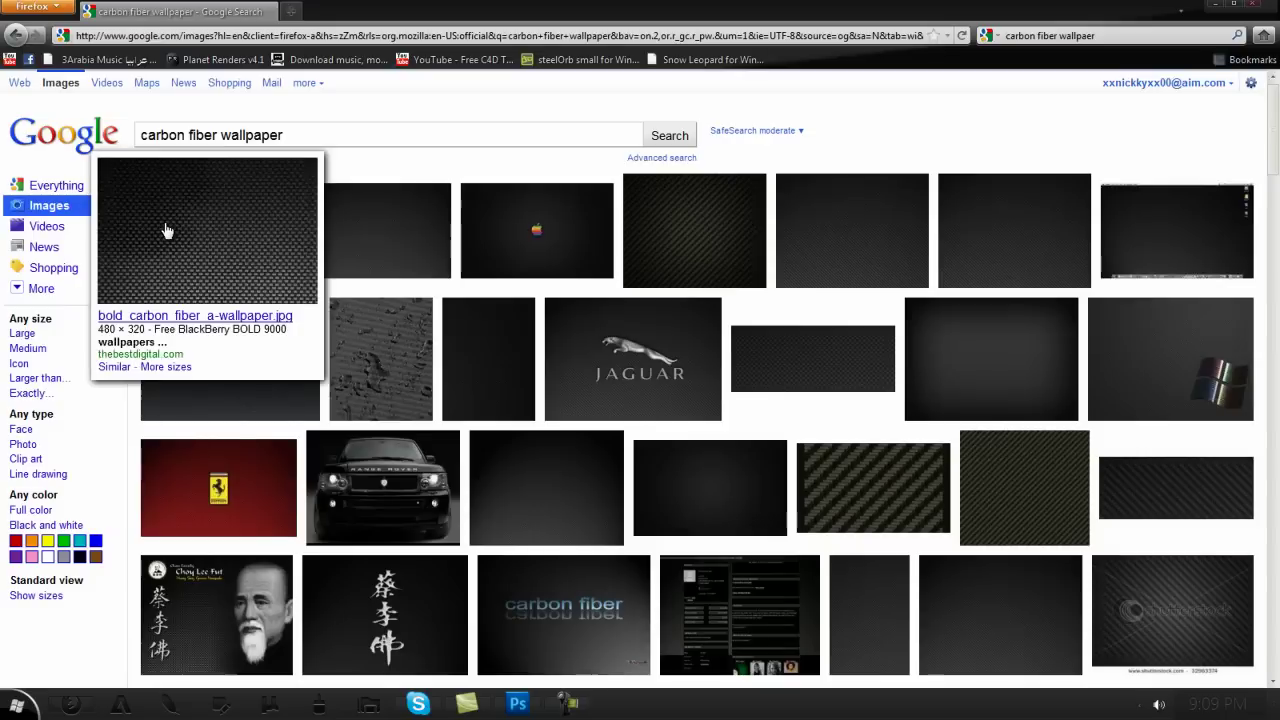
left_click(334, 231)
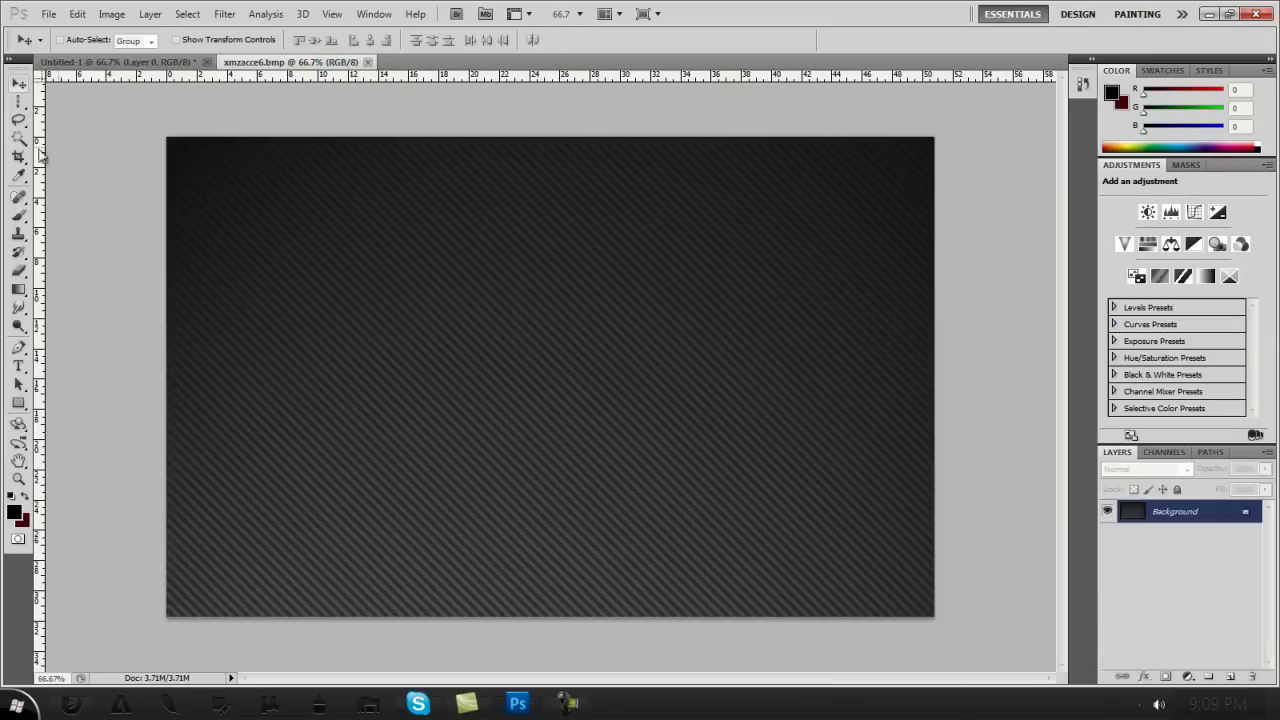
Step: Save the carbon fiber texture as a Photoshop pattern and switch back to the Untitled-1 document
left_click_drag(16, 107, 90, 100)
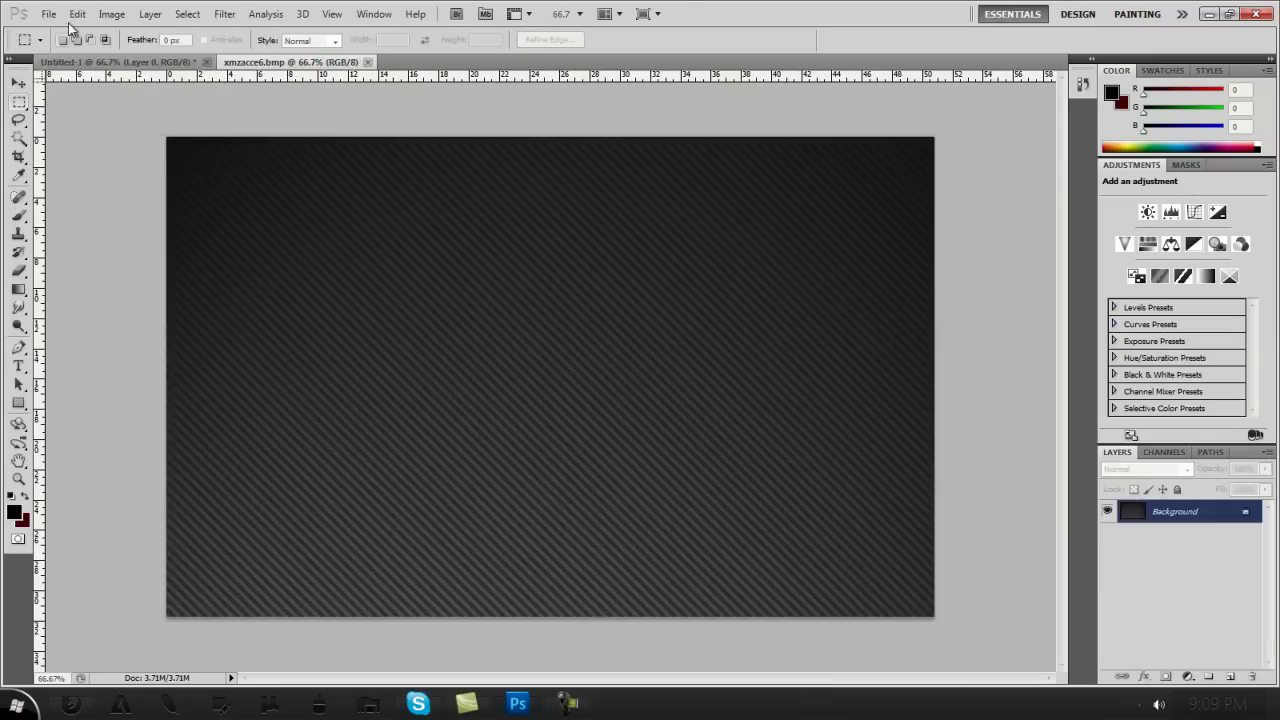
left_click(75, 18)
left_click(203, 392)
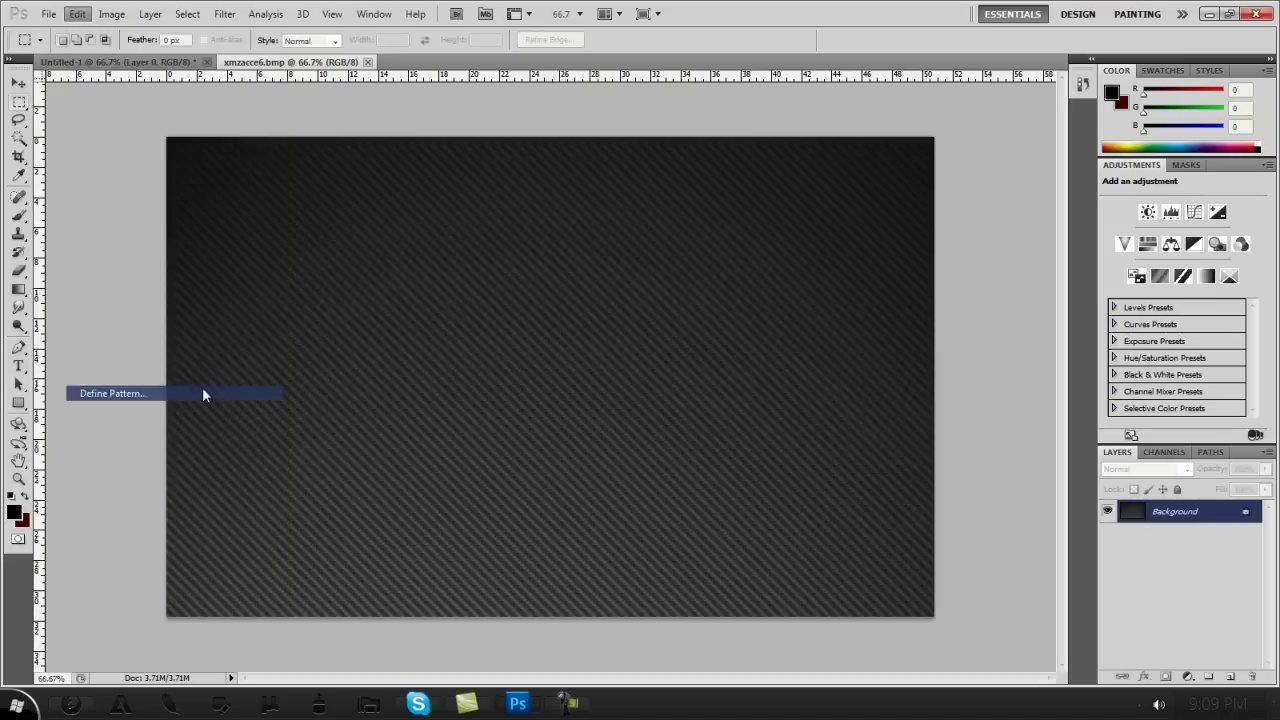
left_click(800, 240)
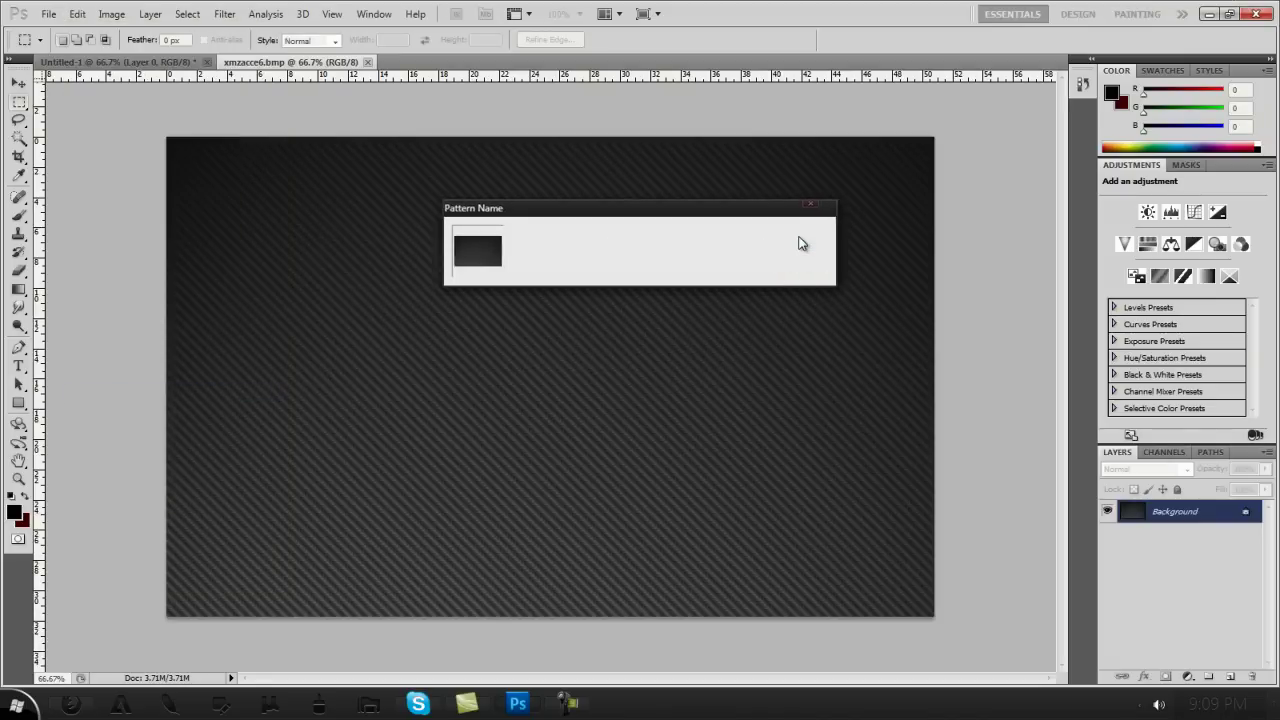
left_click(60, 62)
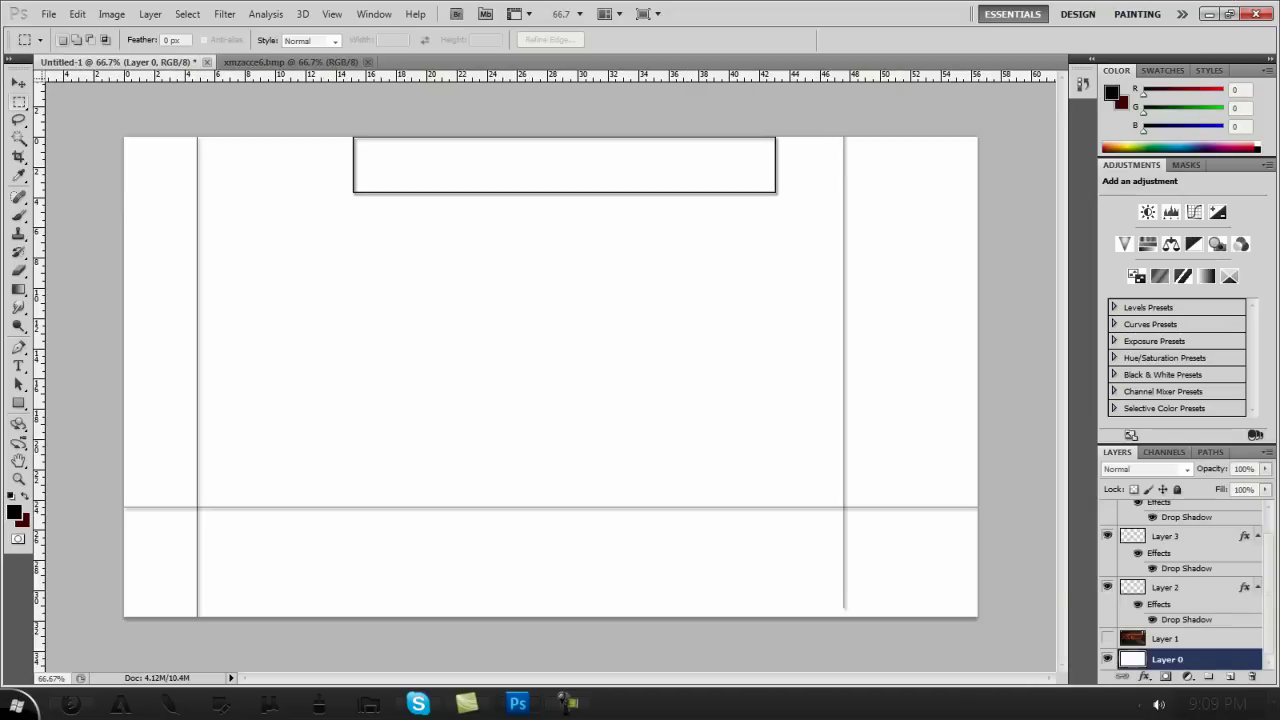
Step: Give Layer 0 a Normal-blend Pattern Overlay using the dark fine-grid pattern
double_click(1190, 659)
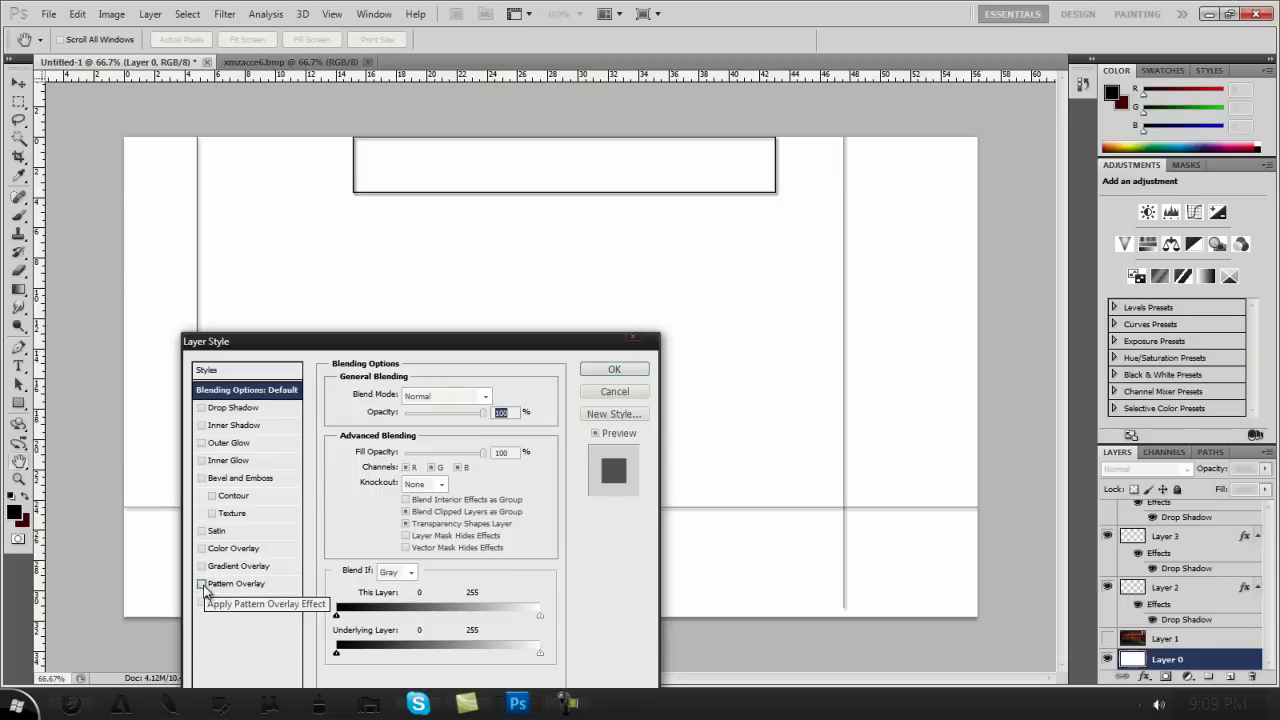
left_click(214, 586)
left_click(468, 396)
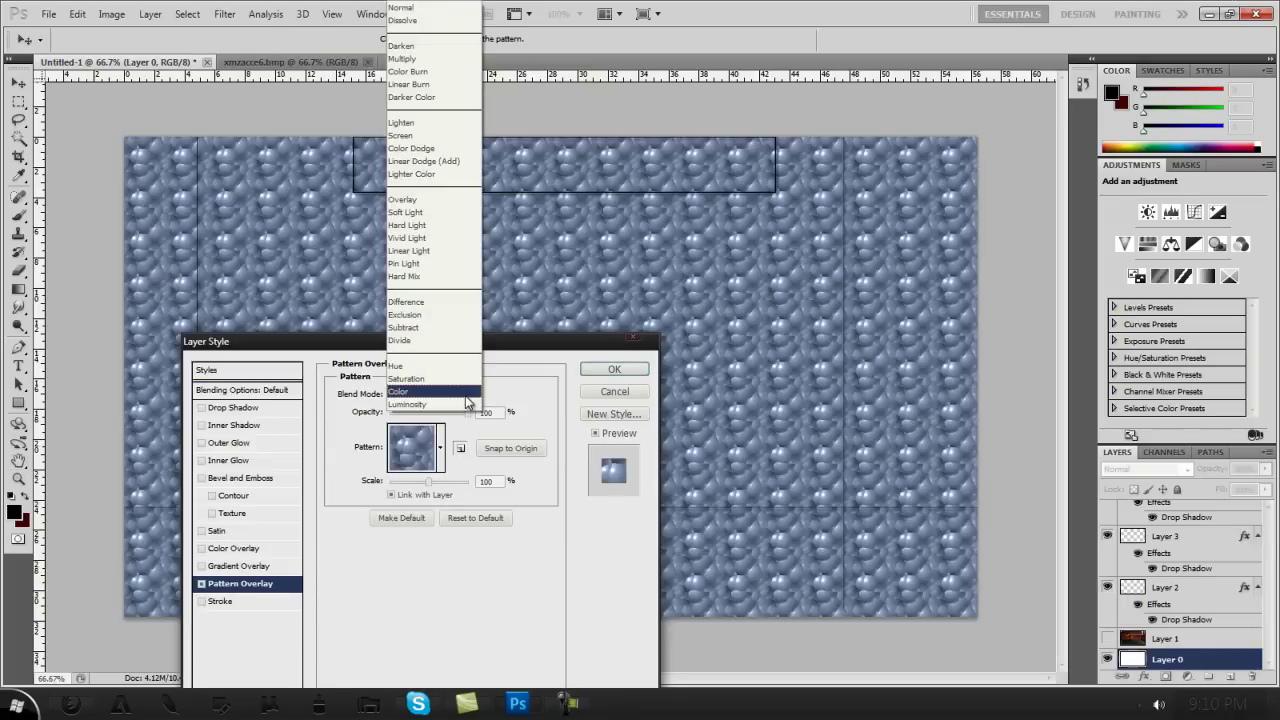
left_click(443, 440)
left_click(441, 447)
left_click(413, 496)
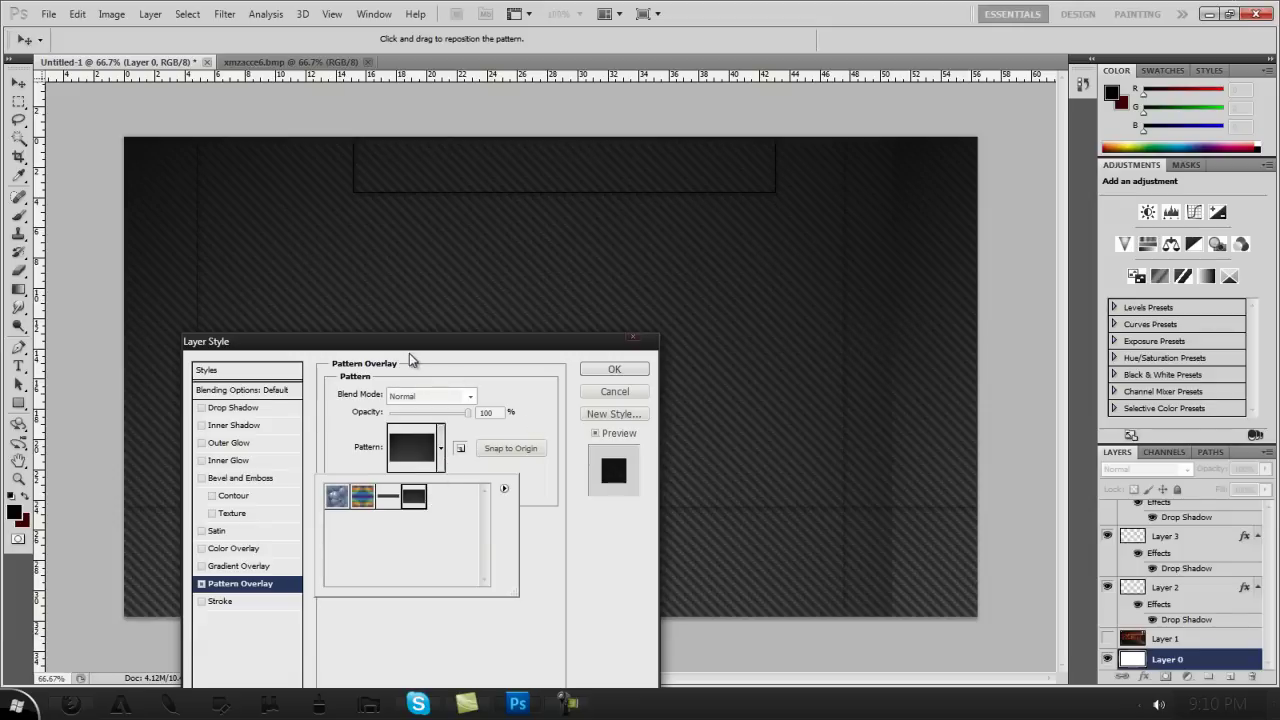
left_click_drag(414, 349, 940, 124)
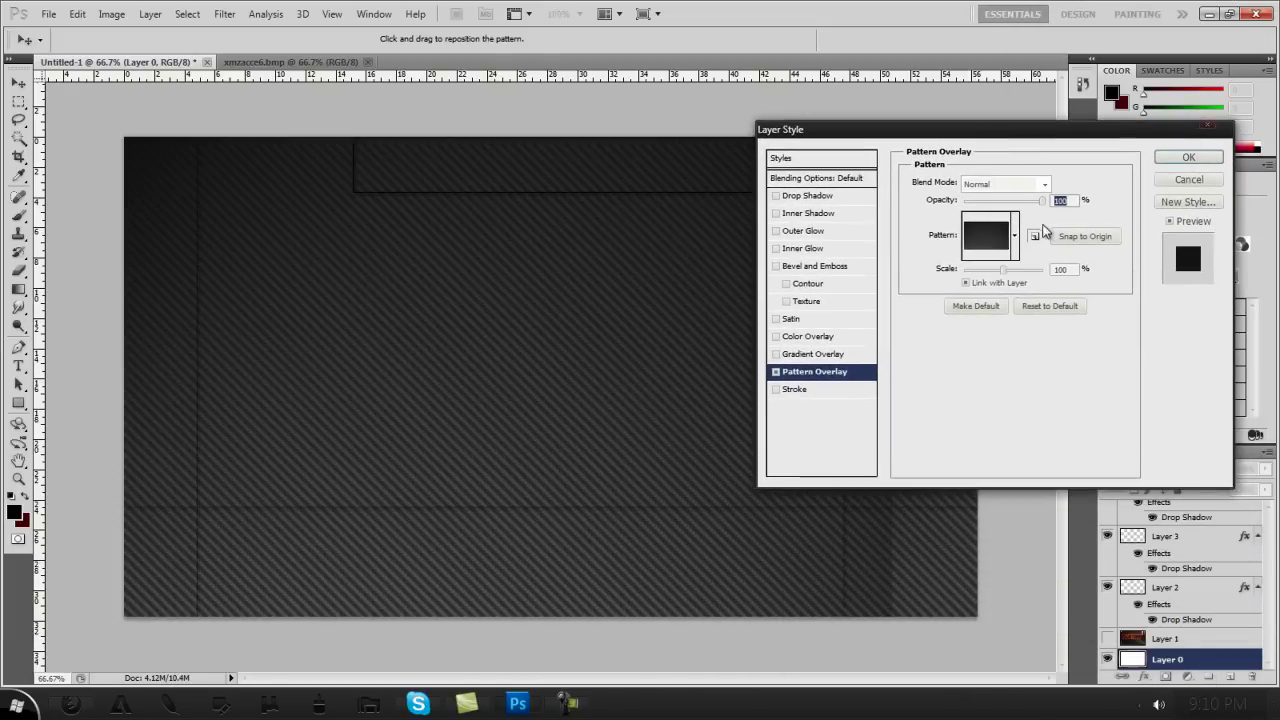
left_click(1015, 236)
left_click(968, 292)
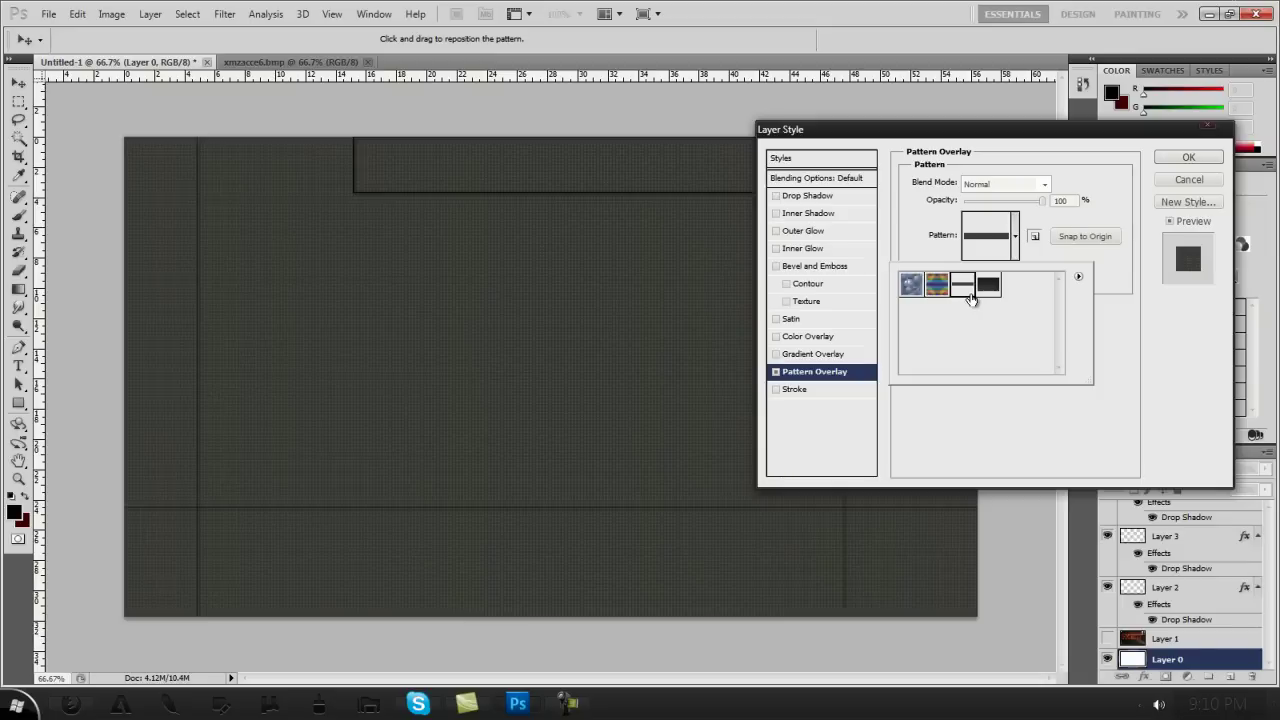
left_click(948, 404)
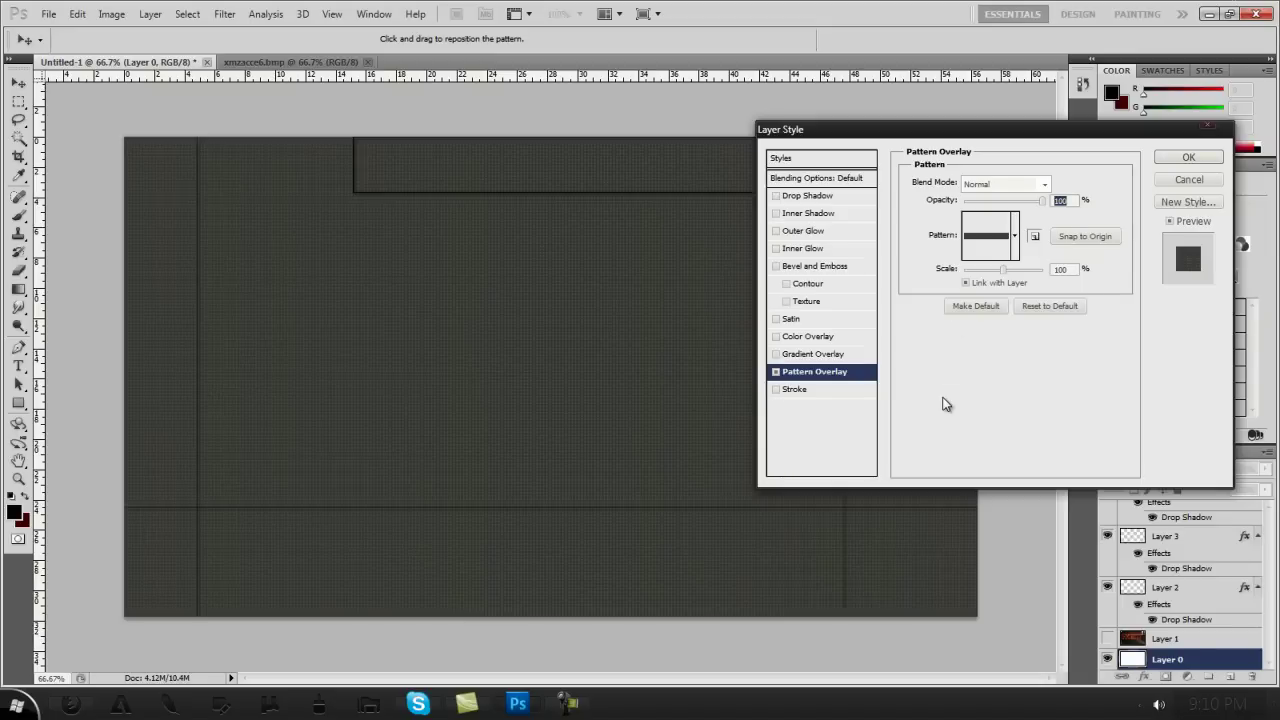
left_click(1187, 158)
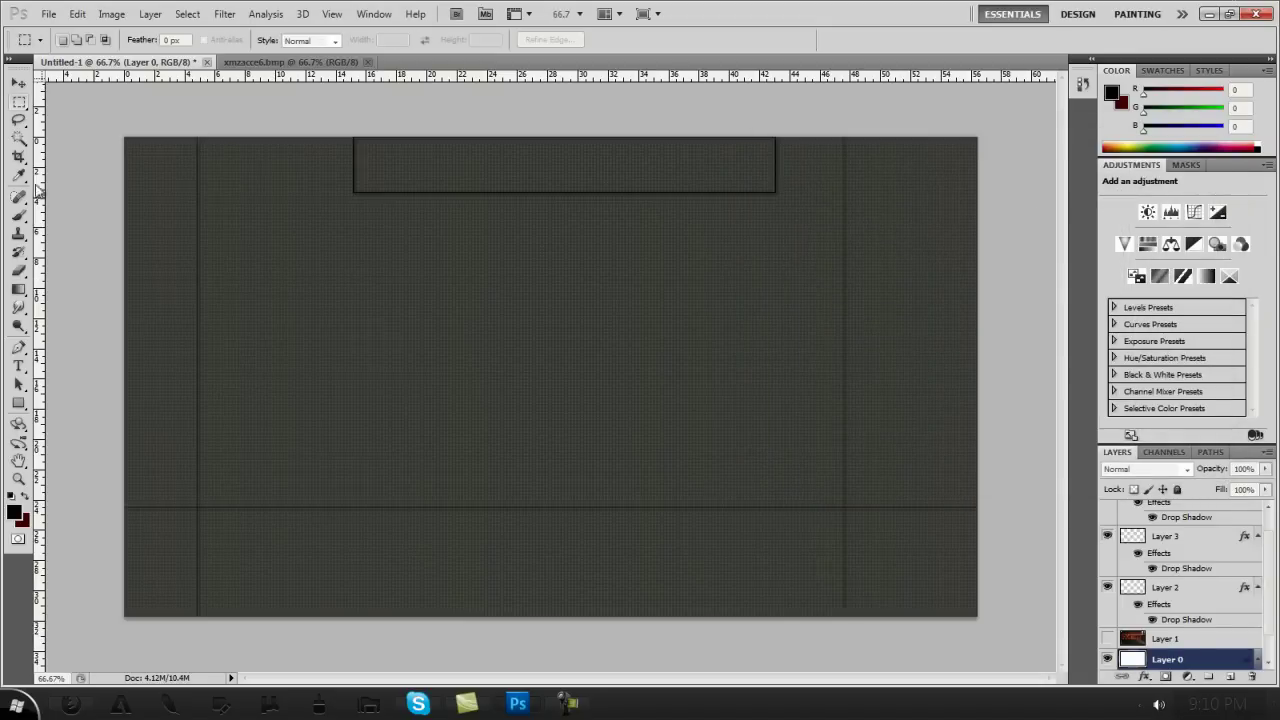
Step: Type a NAME text label inside the top dock box
left_click(1107, 638)
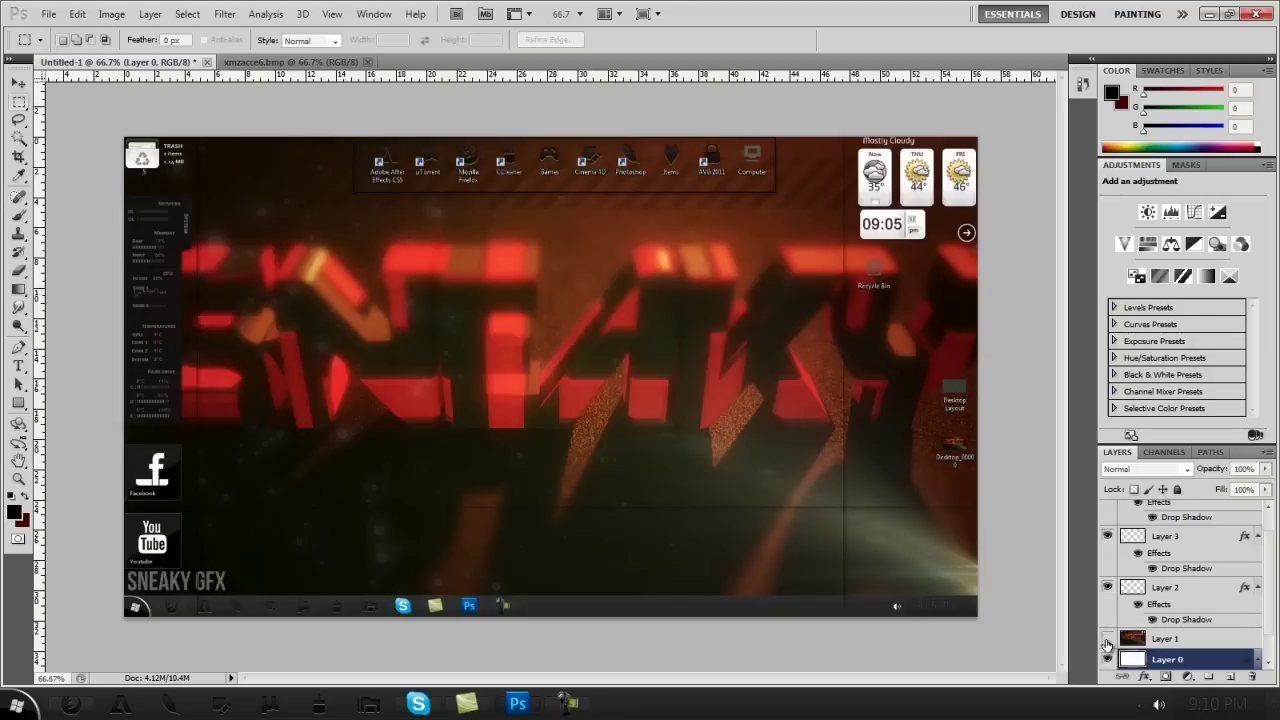
left_click(1107, 638)
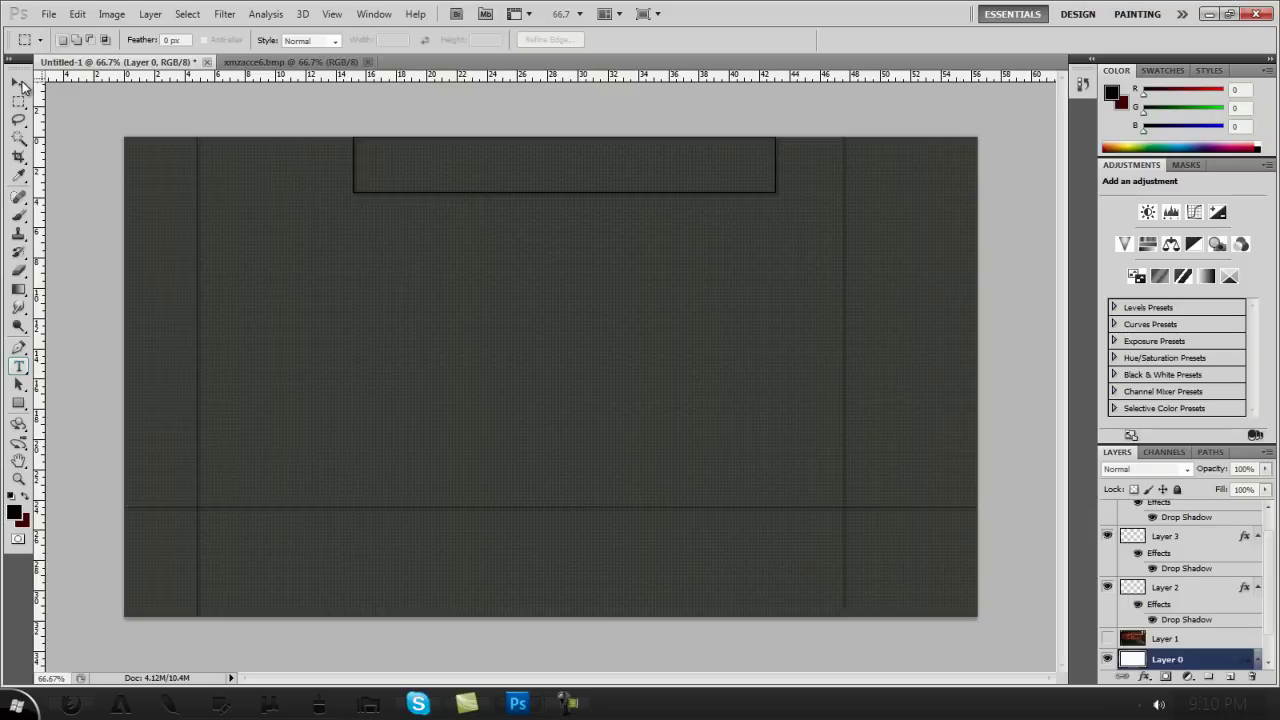
key("t")
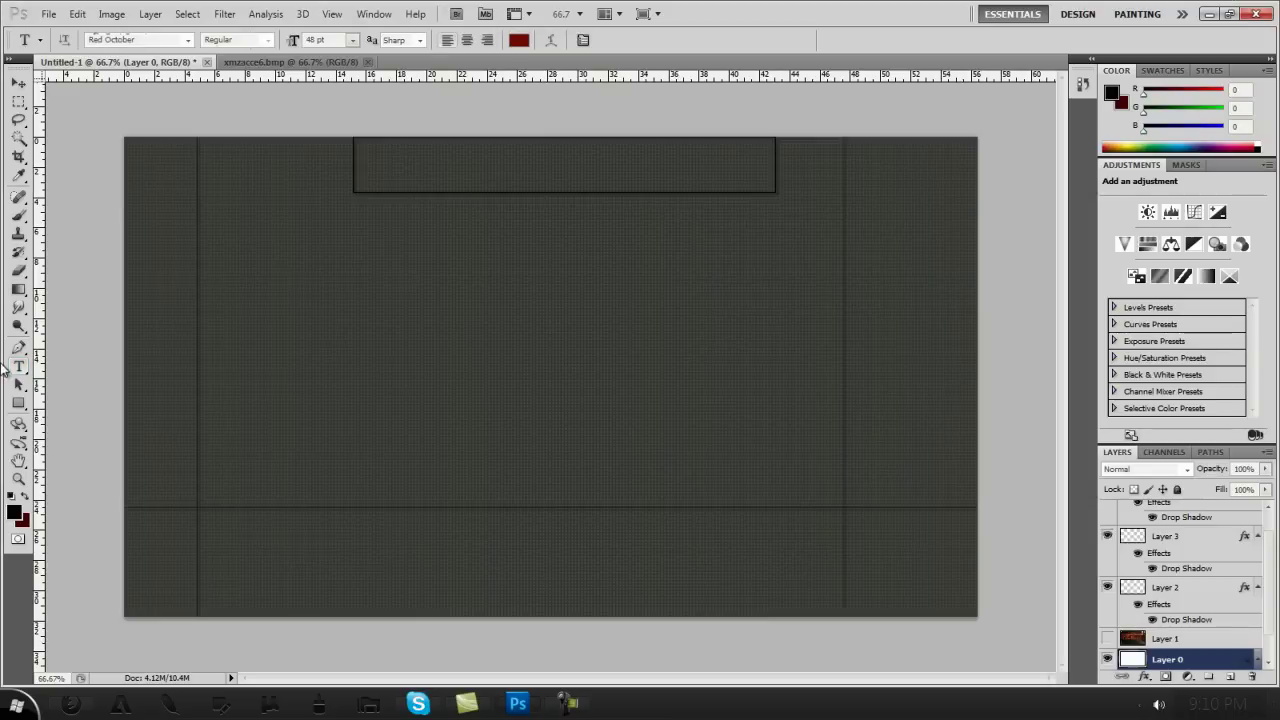
left_click(472, 194)
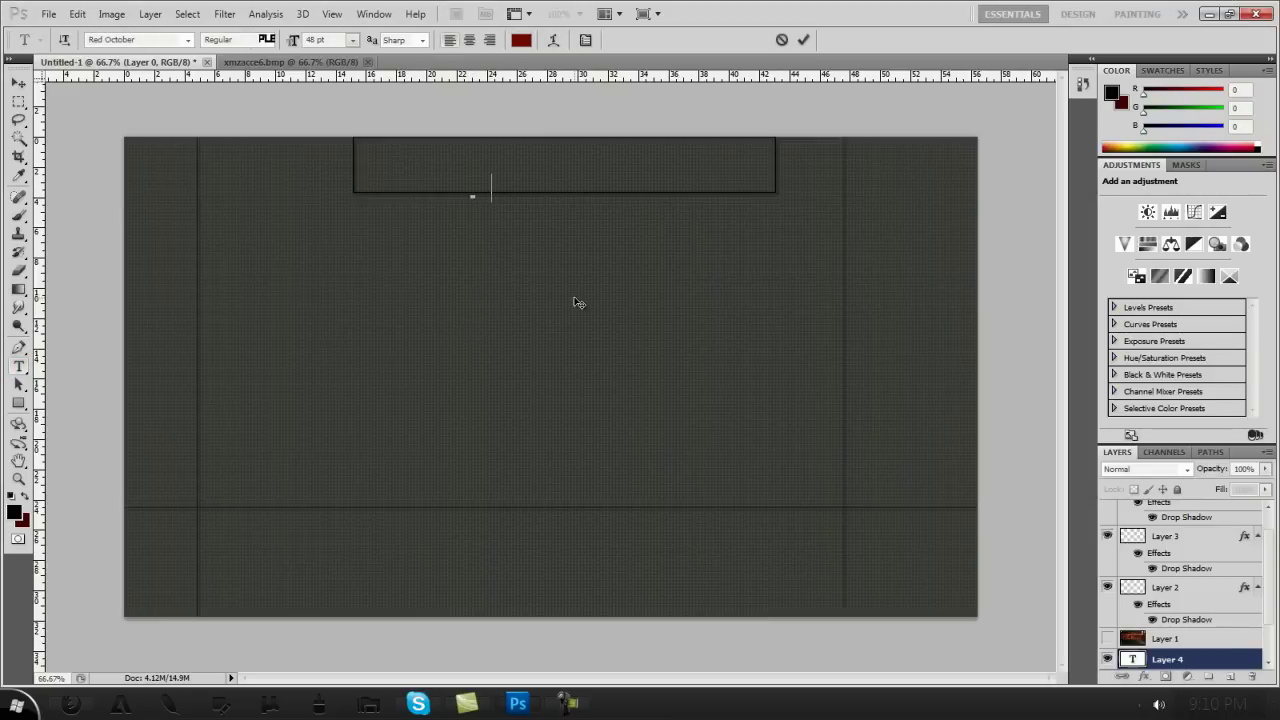
type("5")
key("BackSpace")
type("NAME")
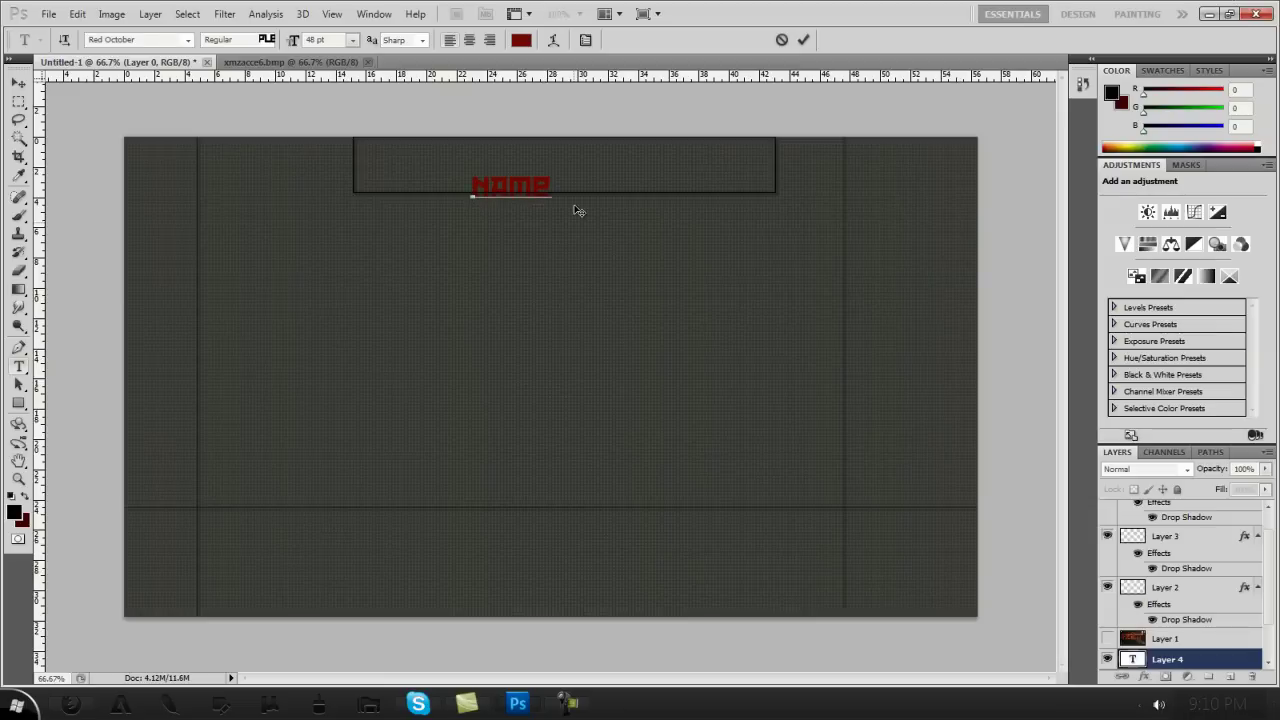
Step: Color the NAME text black and move it just below the top box
key("ctrl+a")
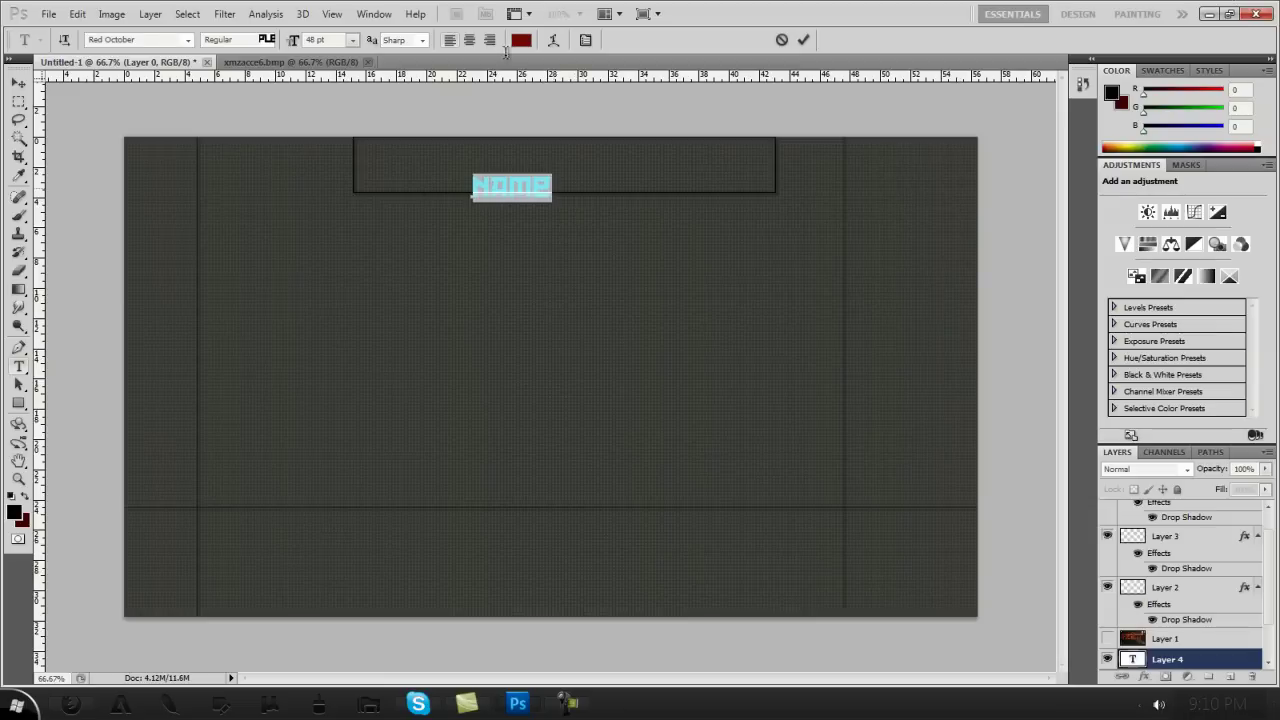
left_click(521, 40)
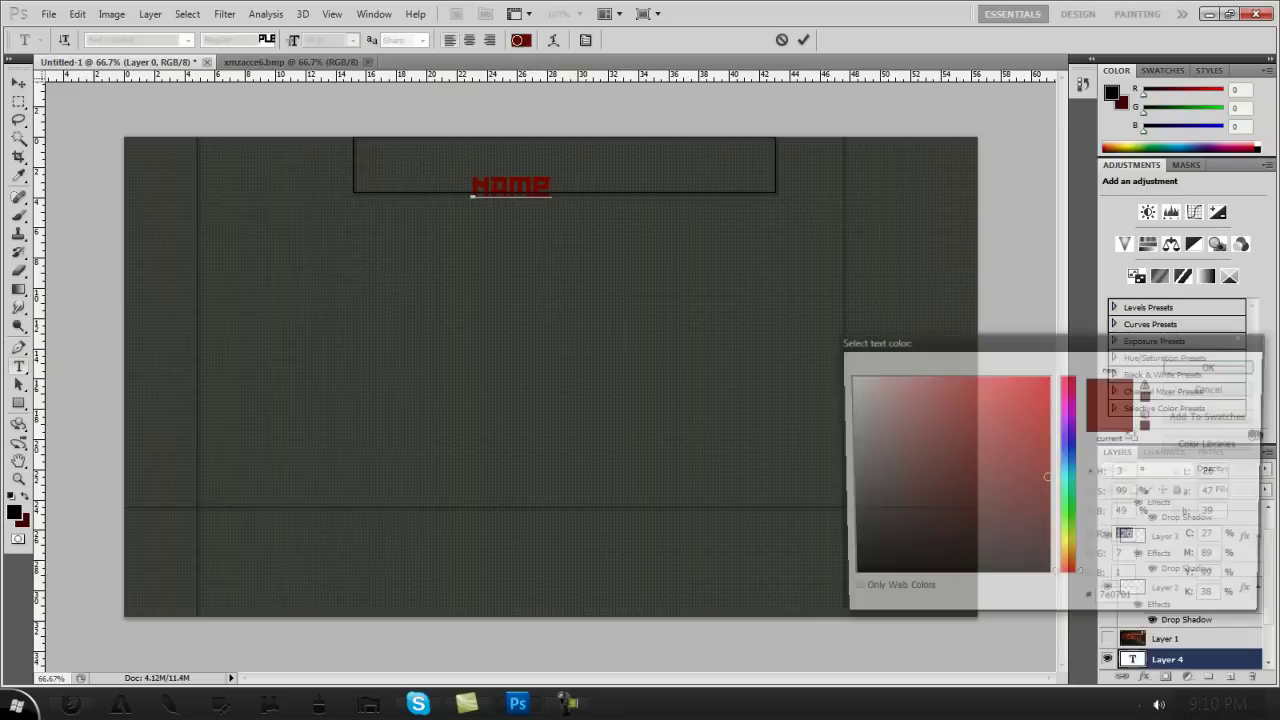
left_click(355, 150)
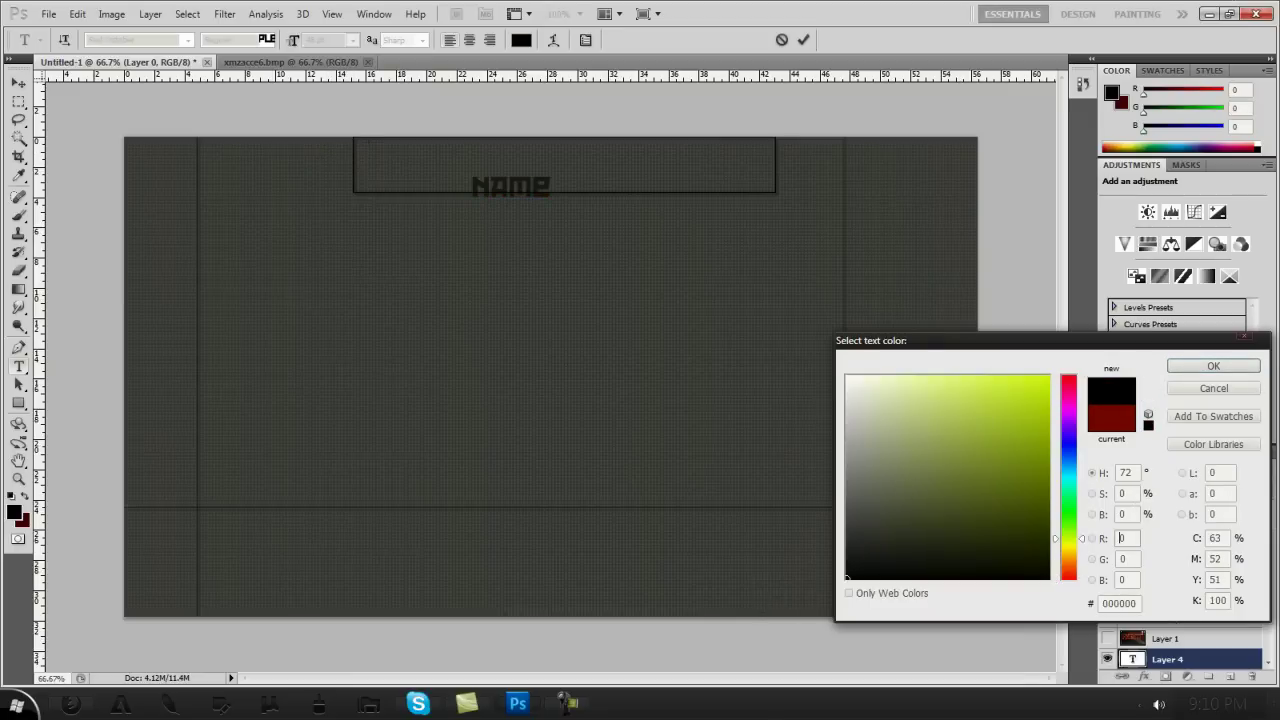
left_click(1213, 366)
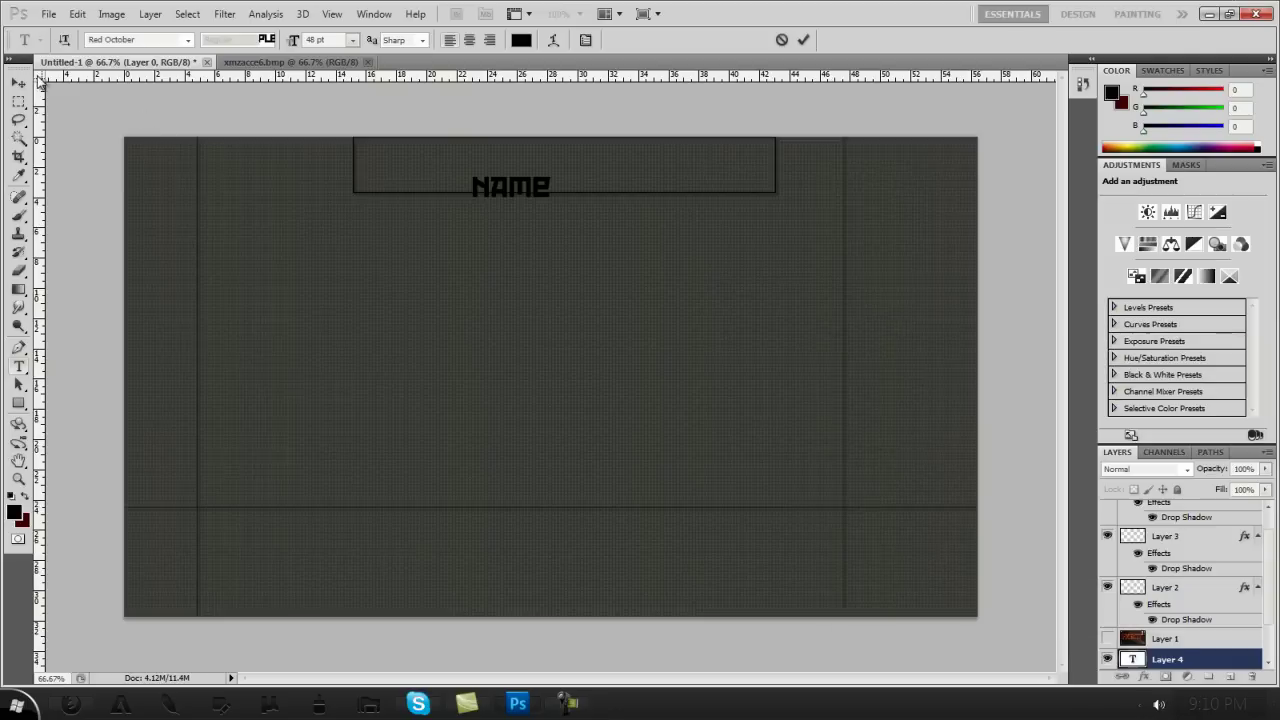
left_click(18, 82)
left_click_drag(494, 209, 543, 221)
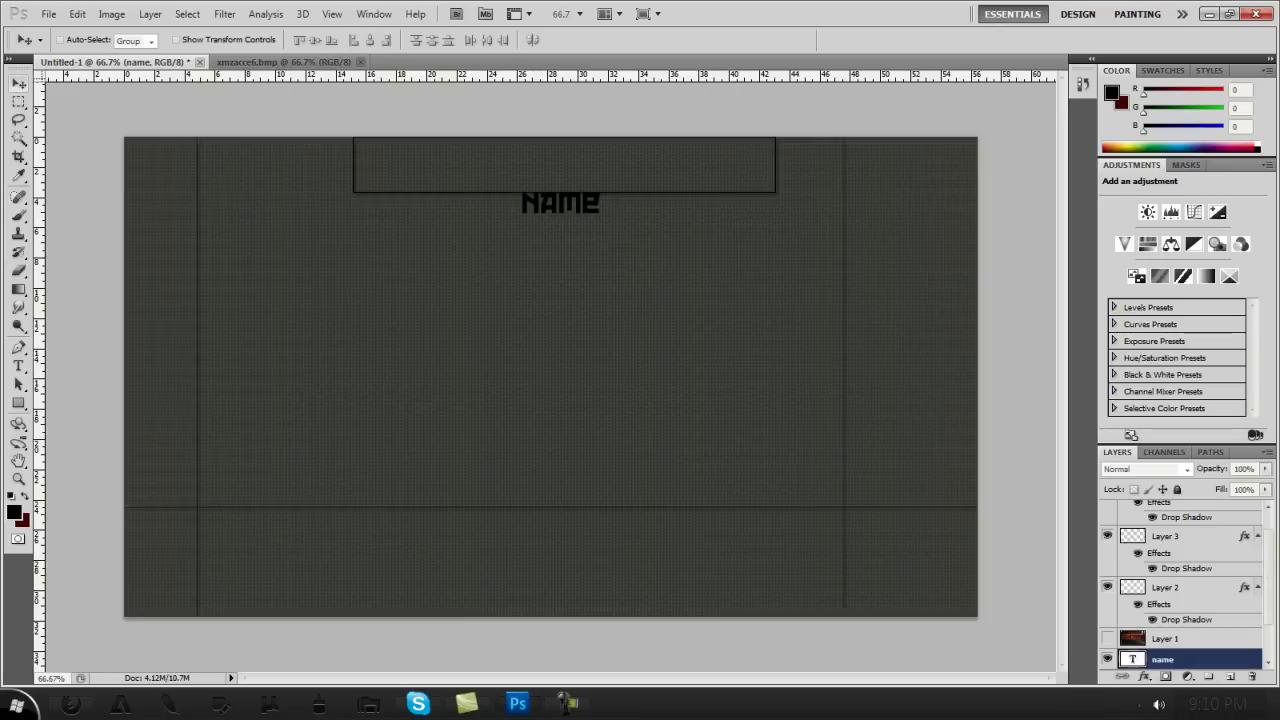
Step: Nudge NAME right, zoom in on the top box, and make Layer 2 active
key("Right")
key("Right")
left_click(18, 478)
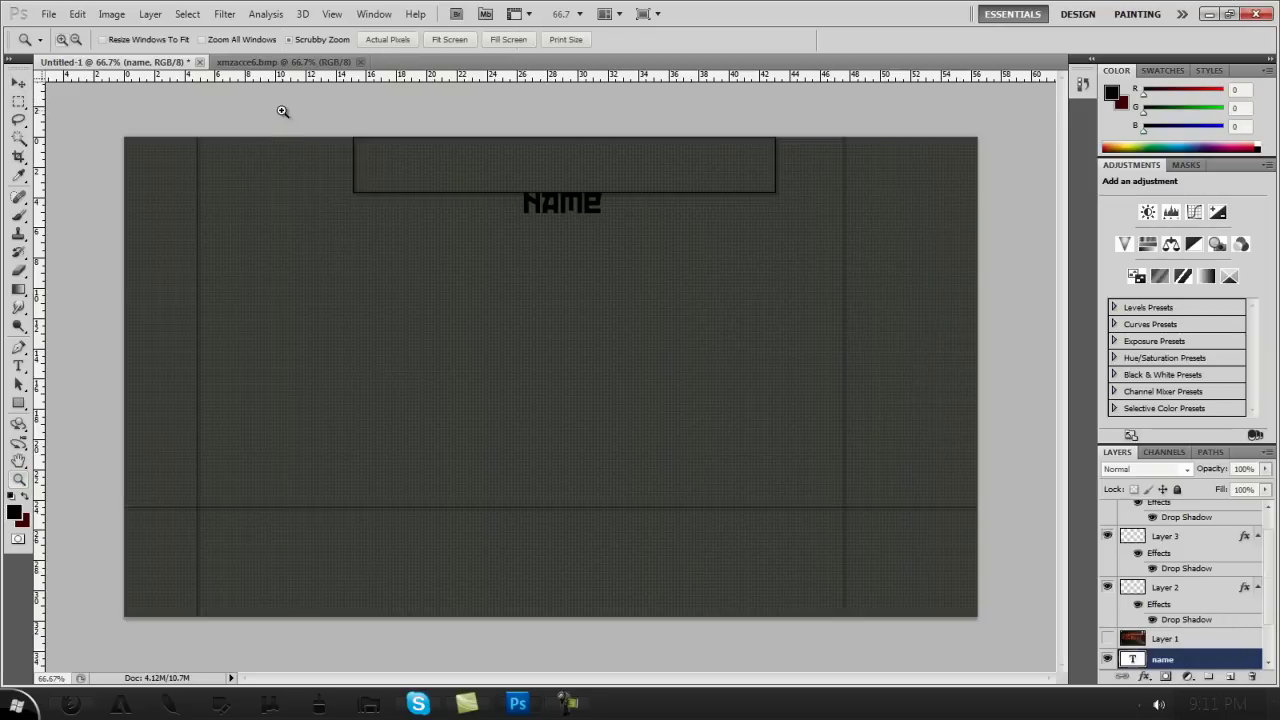
left_click_drag(283, 111, 636, 228)
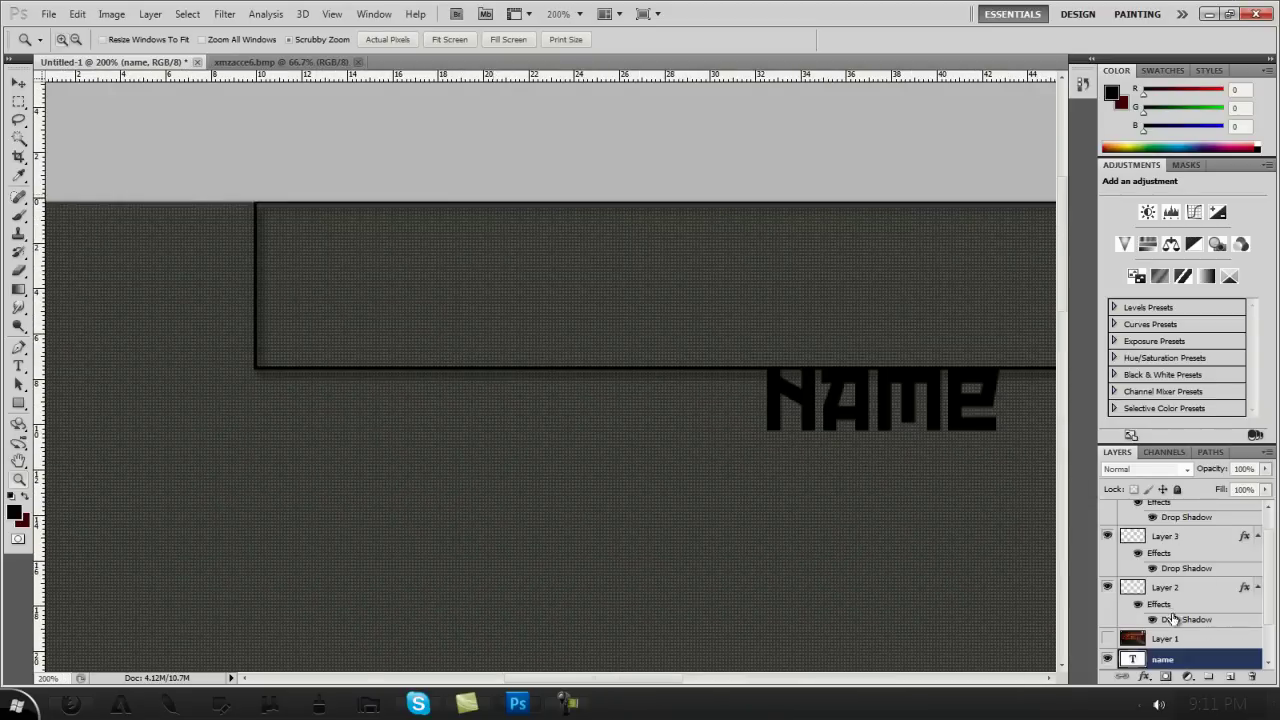
left_click(1107, 587)
left_click(1107, 587)
left_click(1195, 588)
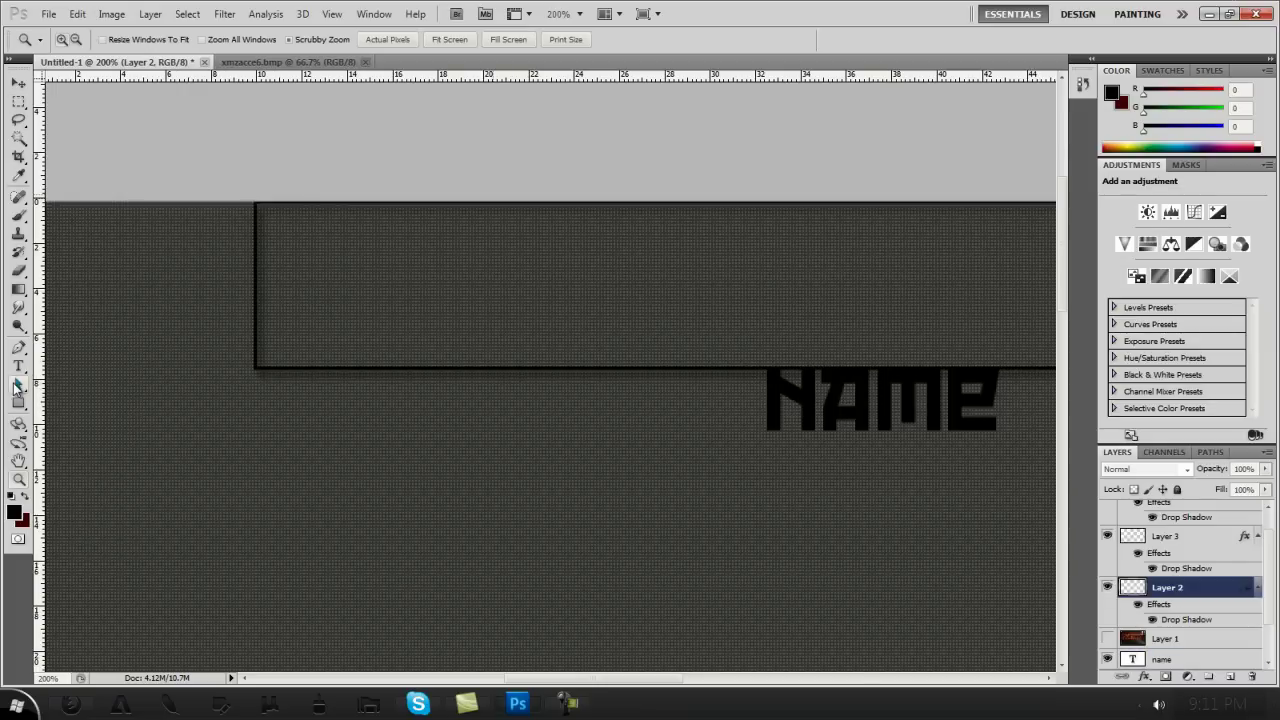
Step: Draw a Pen path in the box's top-left corner and fill it black
left_click(18, 347)
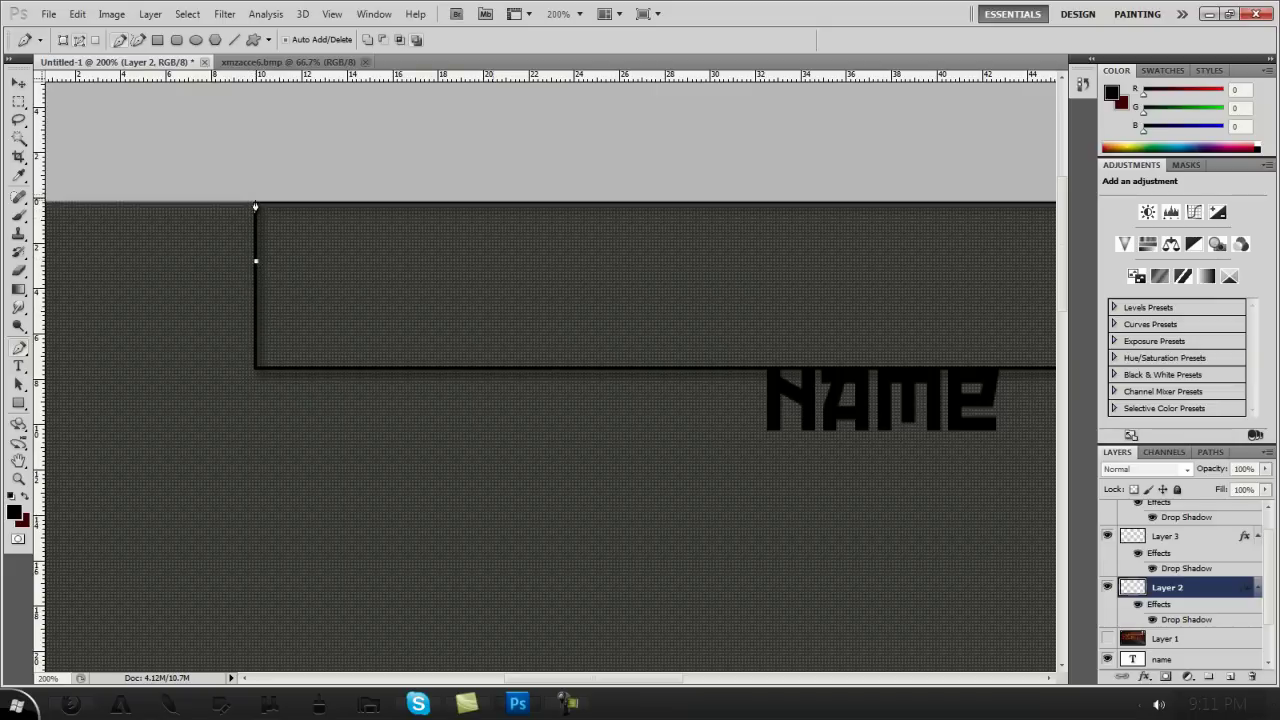
left_click(304, 203)
right_click(261, 230)
left_click(312, 314)
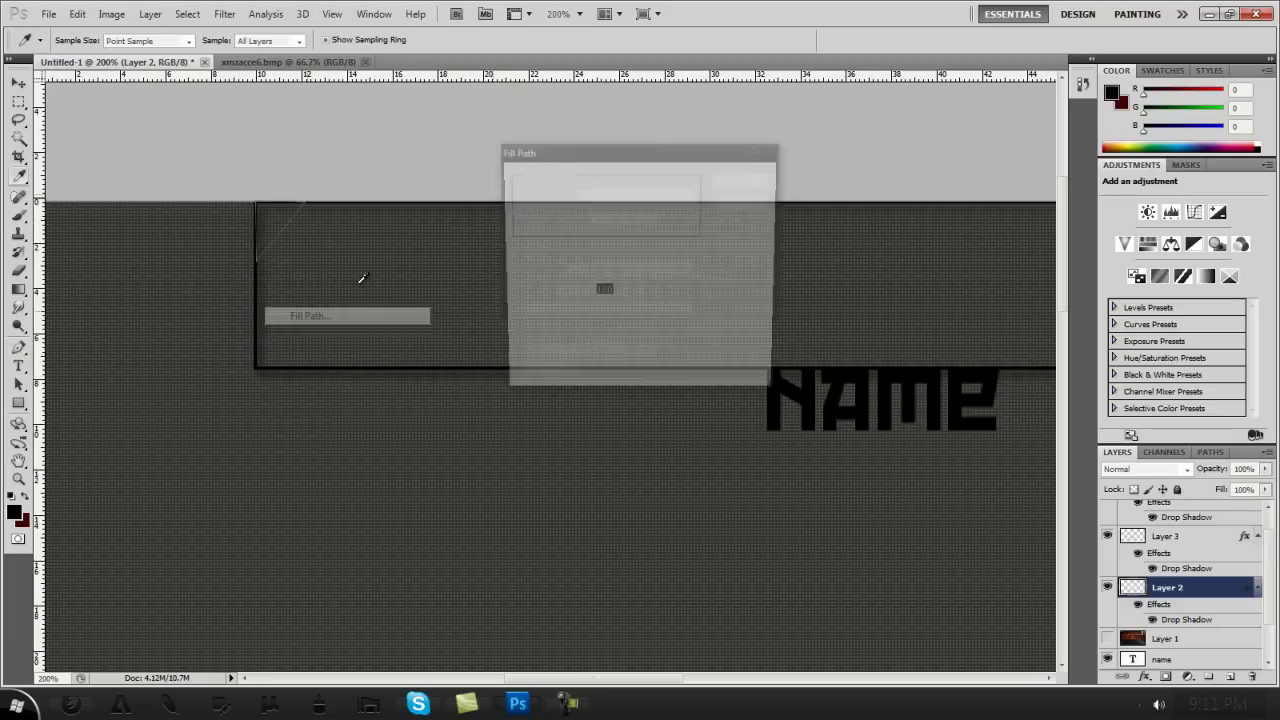
left_click(735, 181)
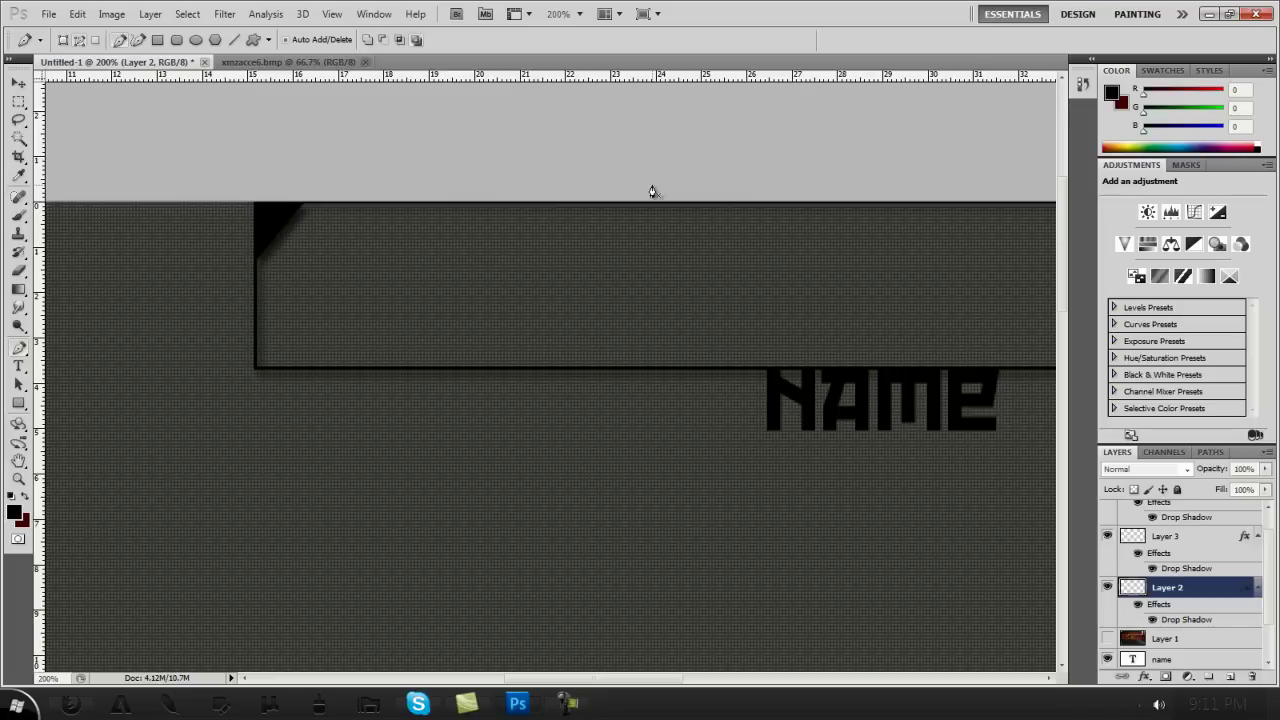
left_click(18, 479)
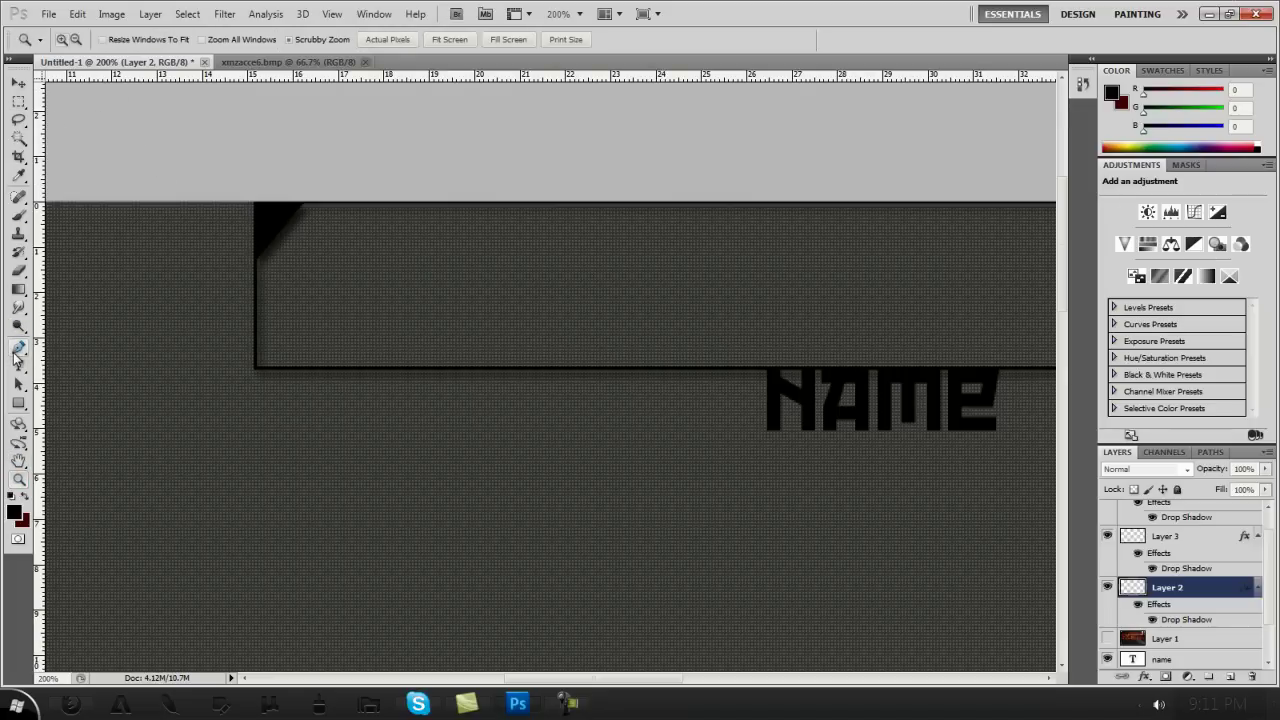
Step: Fill a closed Pen path along the box's top edge with black, then fit the canvas on screen
left_click(18, 348)
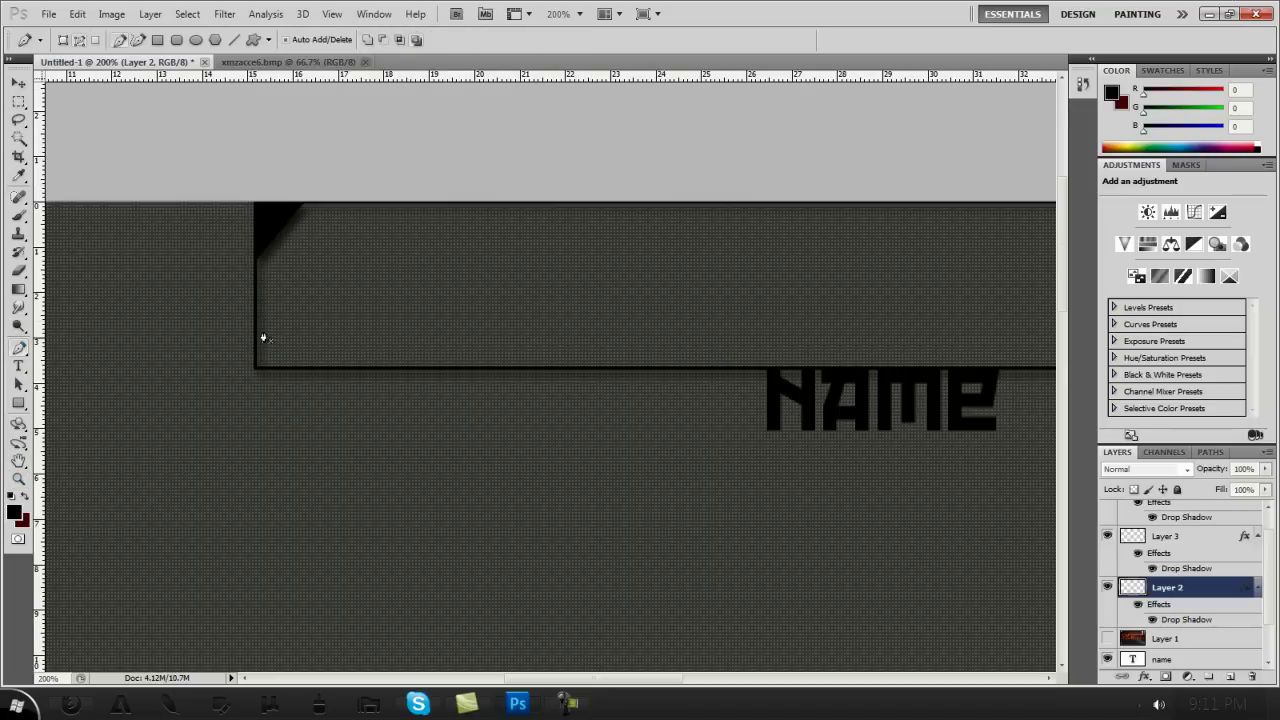
left_click(287, 225)
key("ctrl+z")
left_click(277, 222)
left_click(396, 230, "shift")
left_click_drag(398, 220, 396, 201)
left_click(277, 220)
right_click(302, 211)
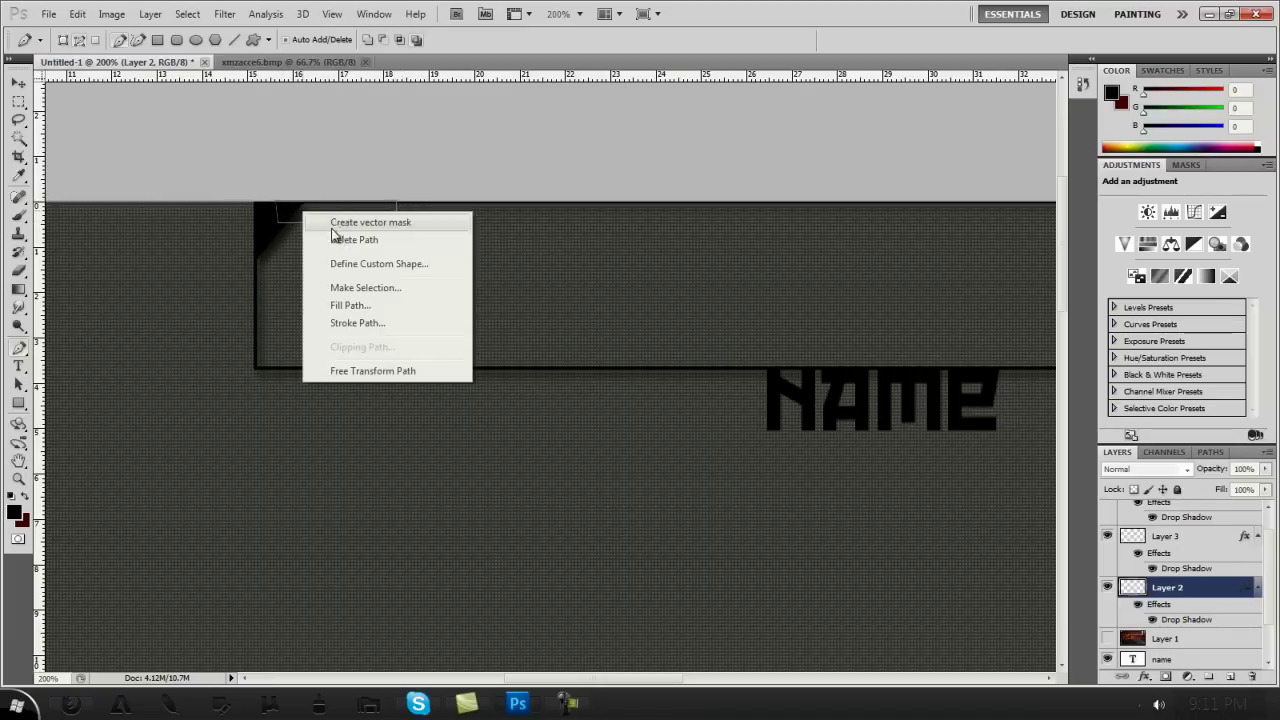
left_click(366, 306)
key("Return")
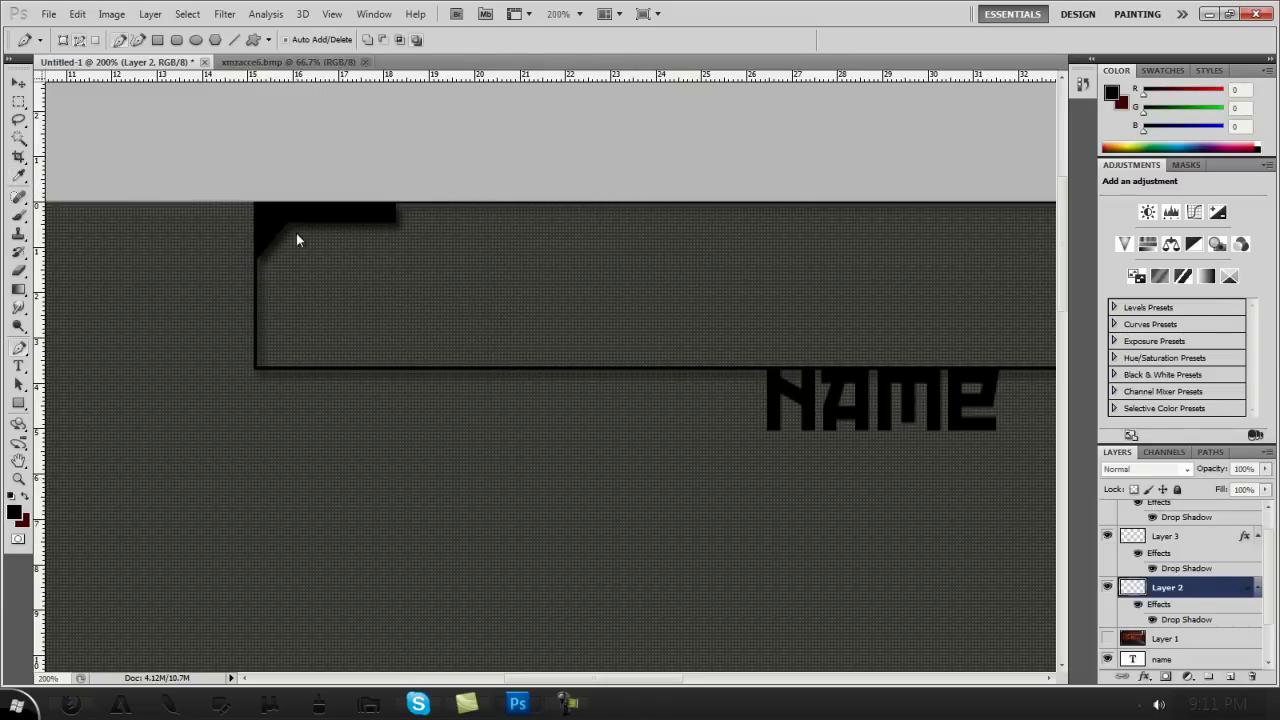
left_click(18, 479)
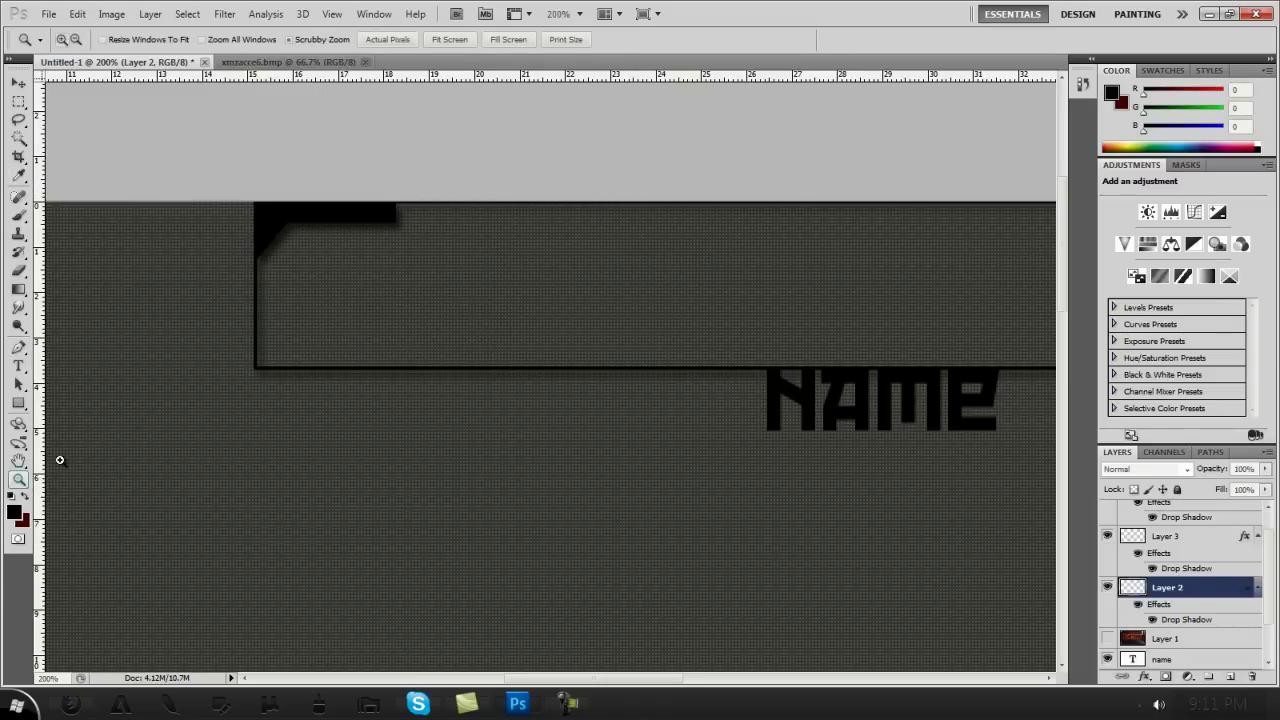
left_click(451, 39)
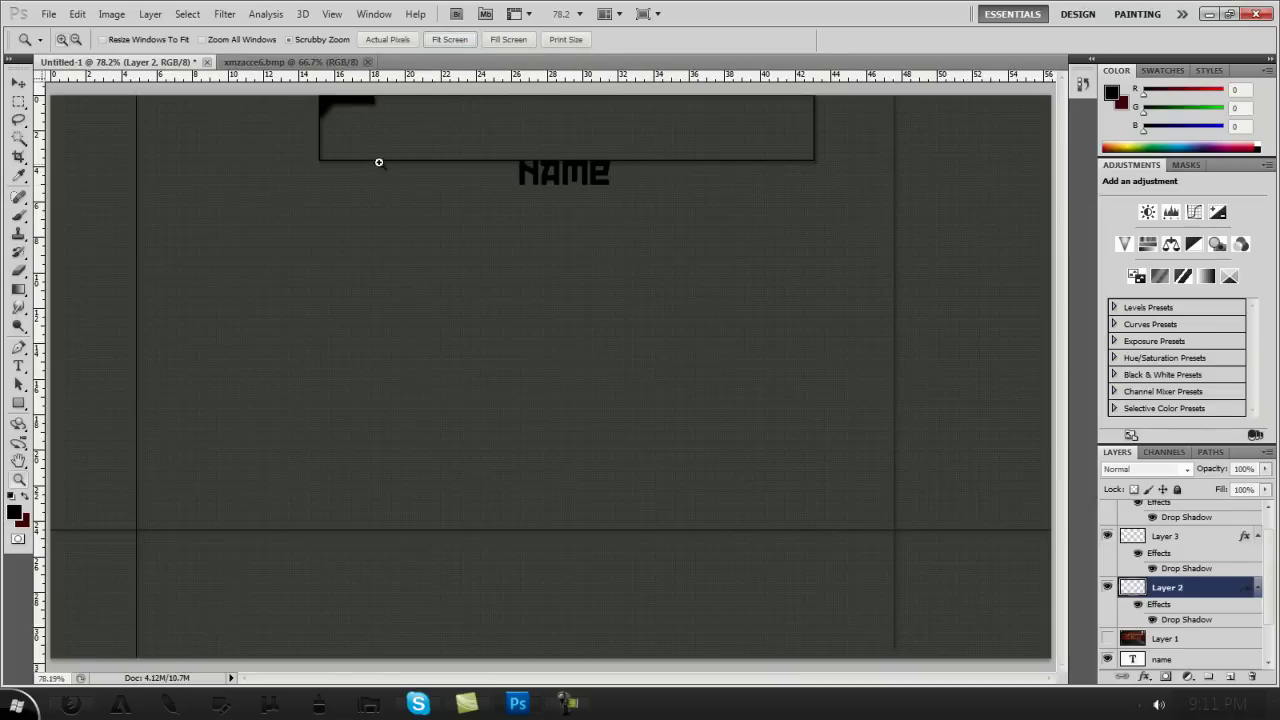
Step: Start Save As and choose JPEG as the file format
left_click(565, 39)
left_click(55, 15)
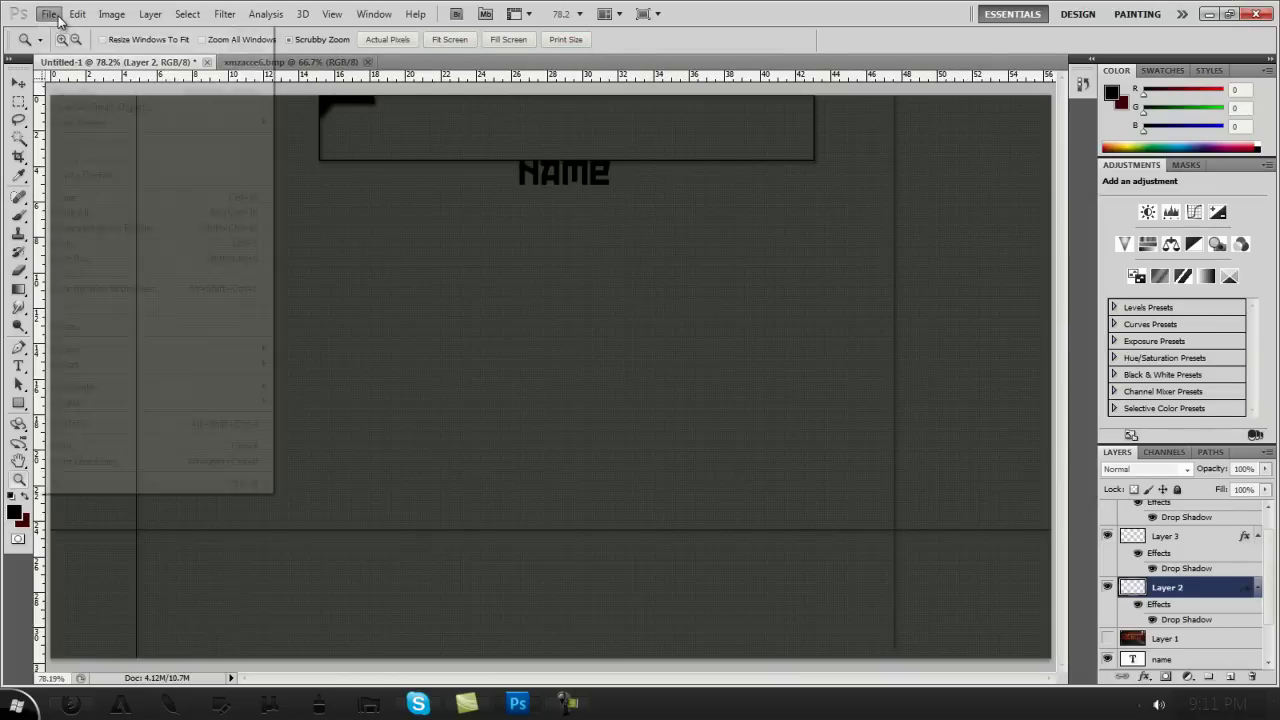
left_click(105, 259)
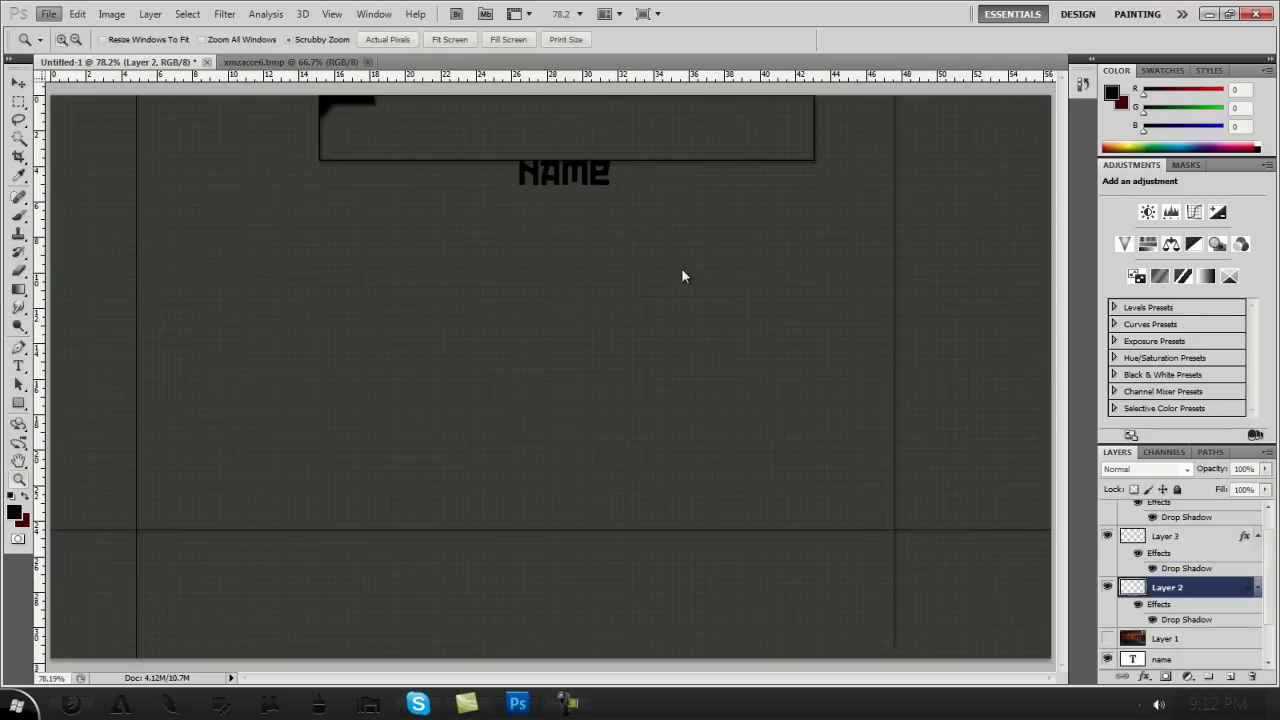
left_click(622, 371)
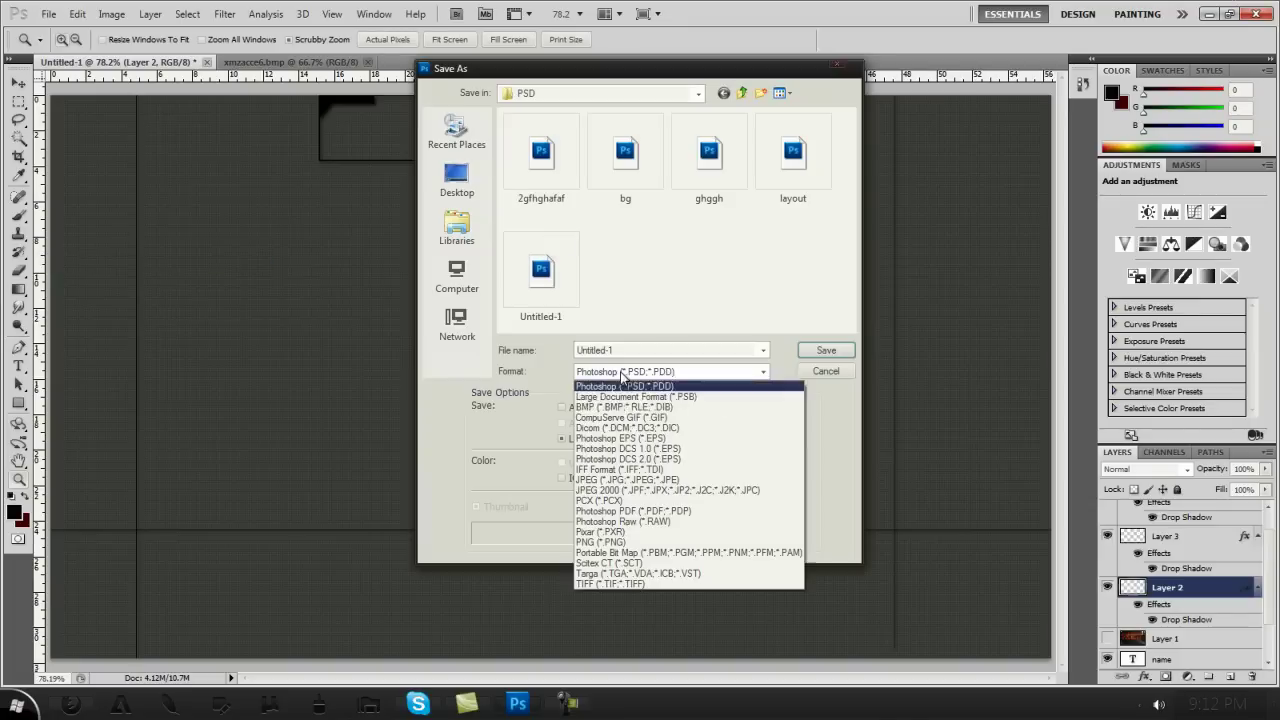
left_click(606, 481)
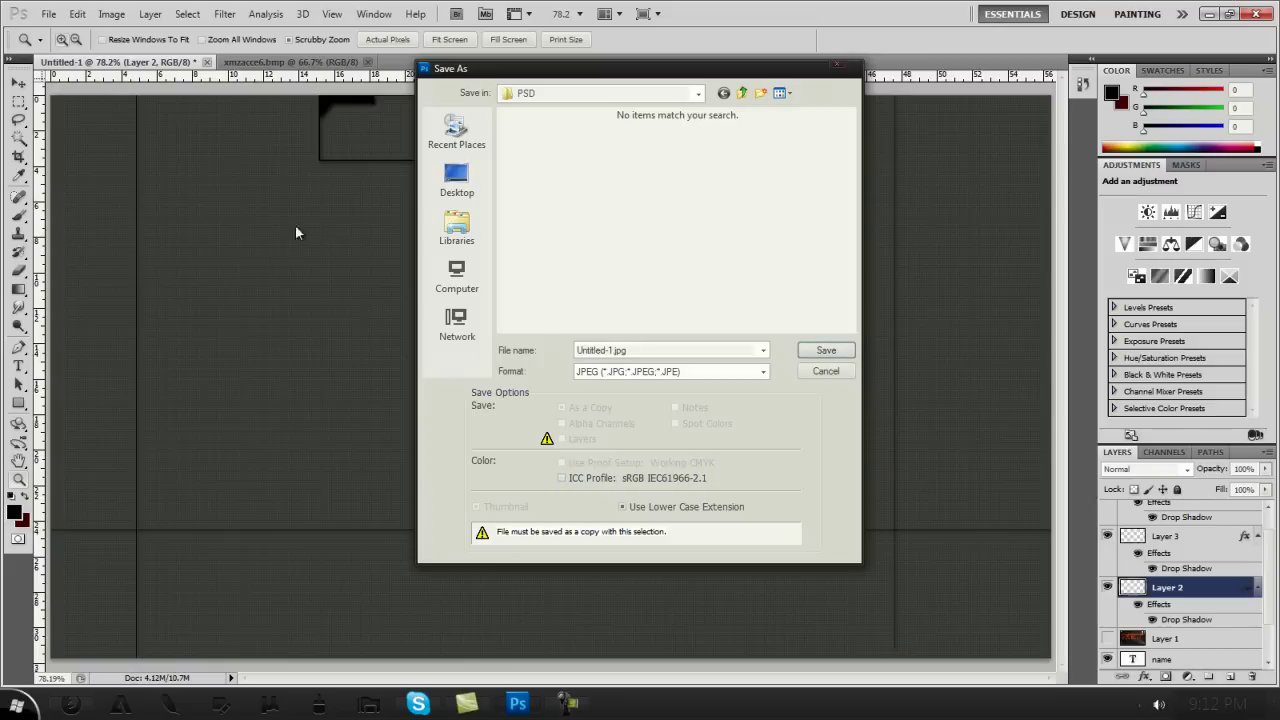
Step: Save the file to the Desktop under the name Layout
left_click(457, 178)
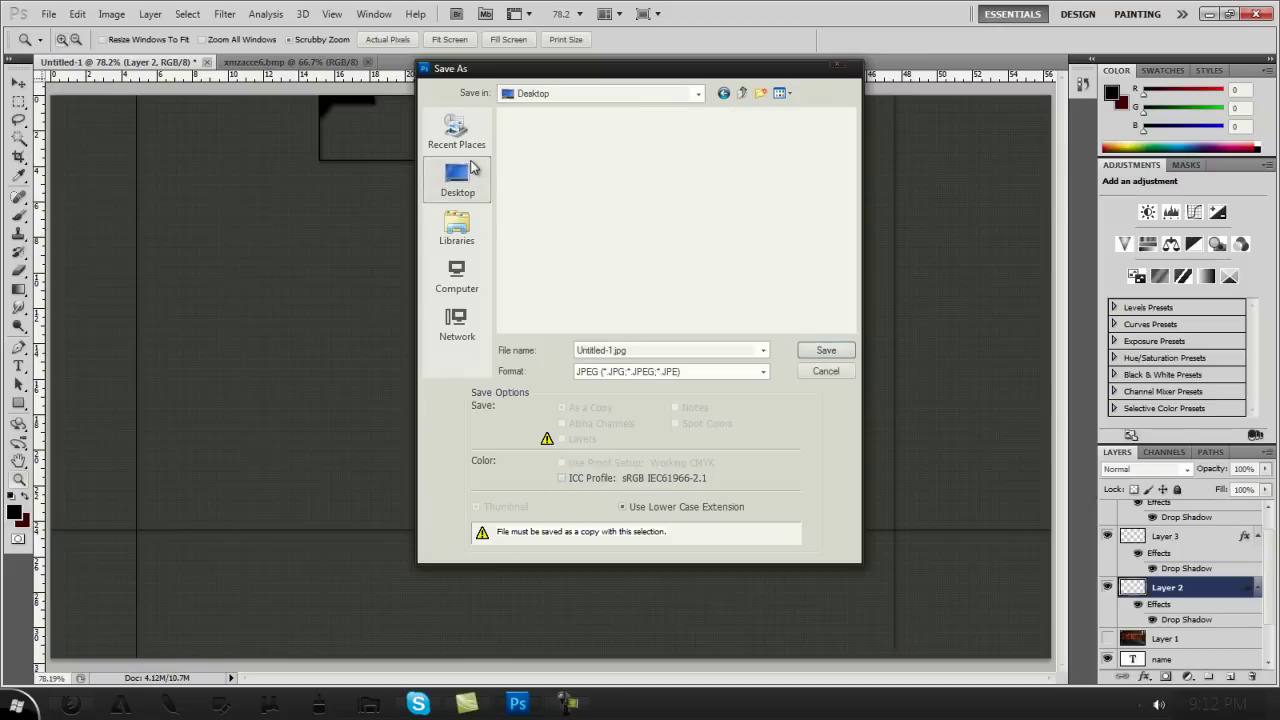
double_click(646, 348)
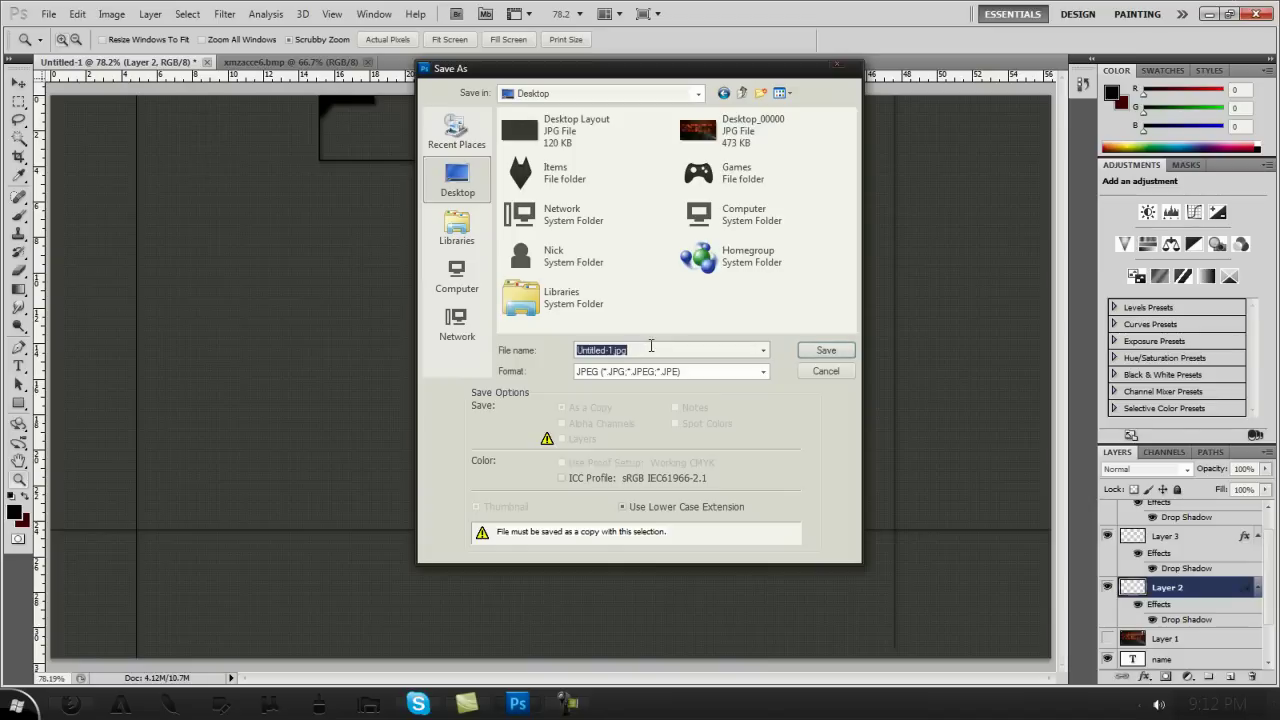
type("De")
key("BackSpace")
type("Layout")
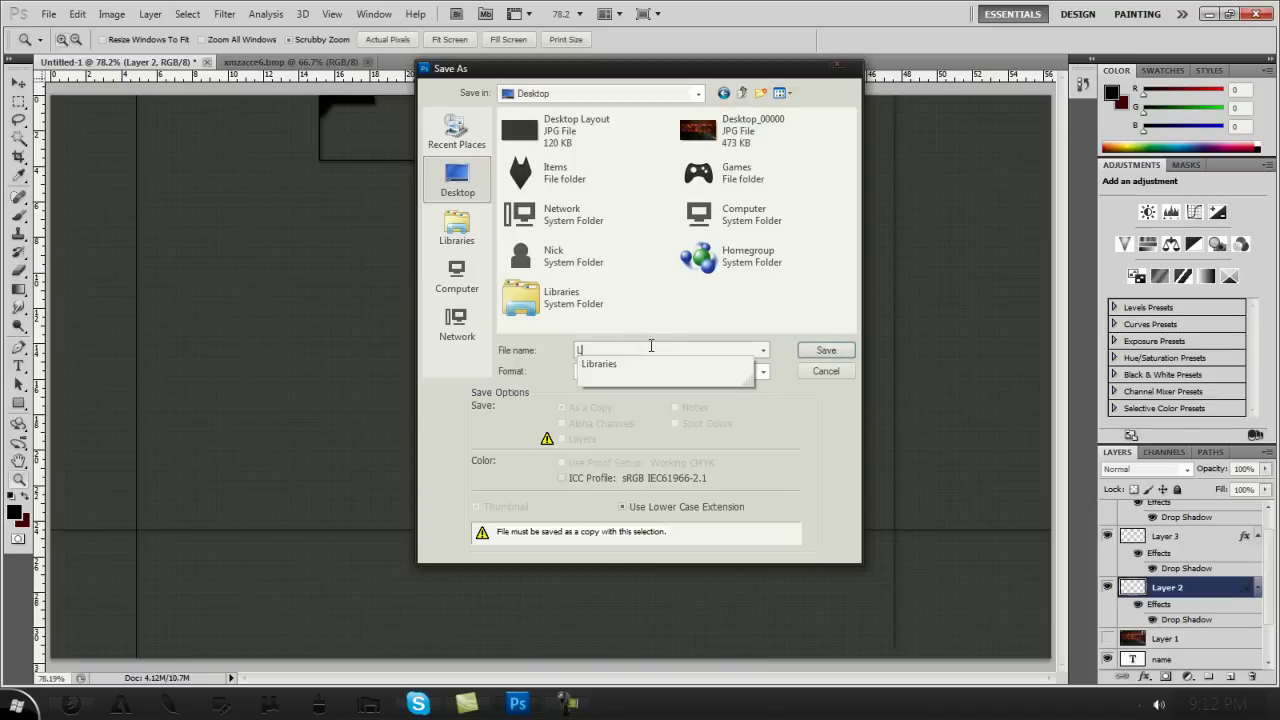
left_click(826, 352)
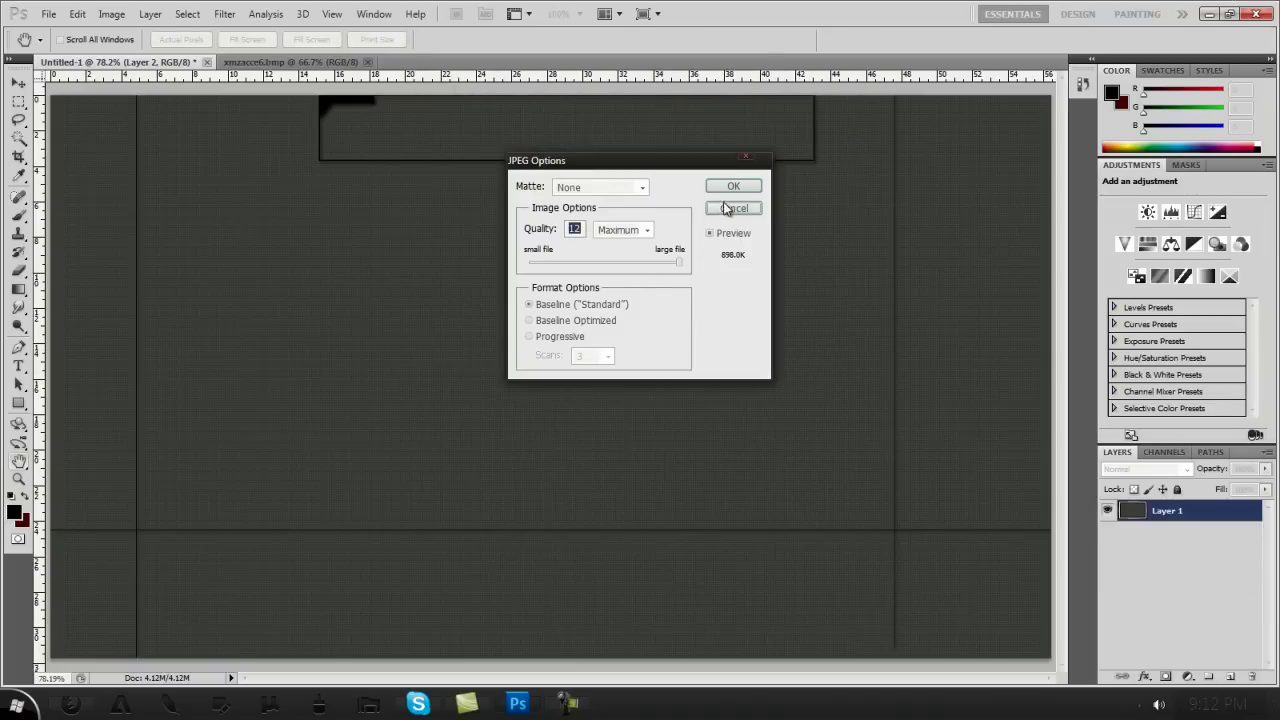
Step: Accept the JPEG quality options and minimize Photoshop and the browser
left_click(734, 187)
left_click(1208, 13)
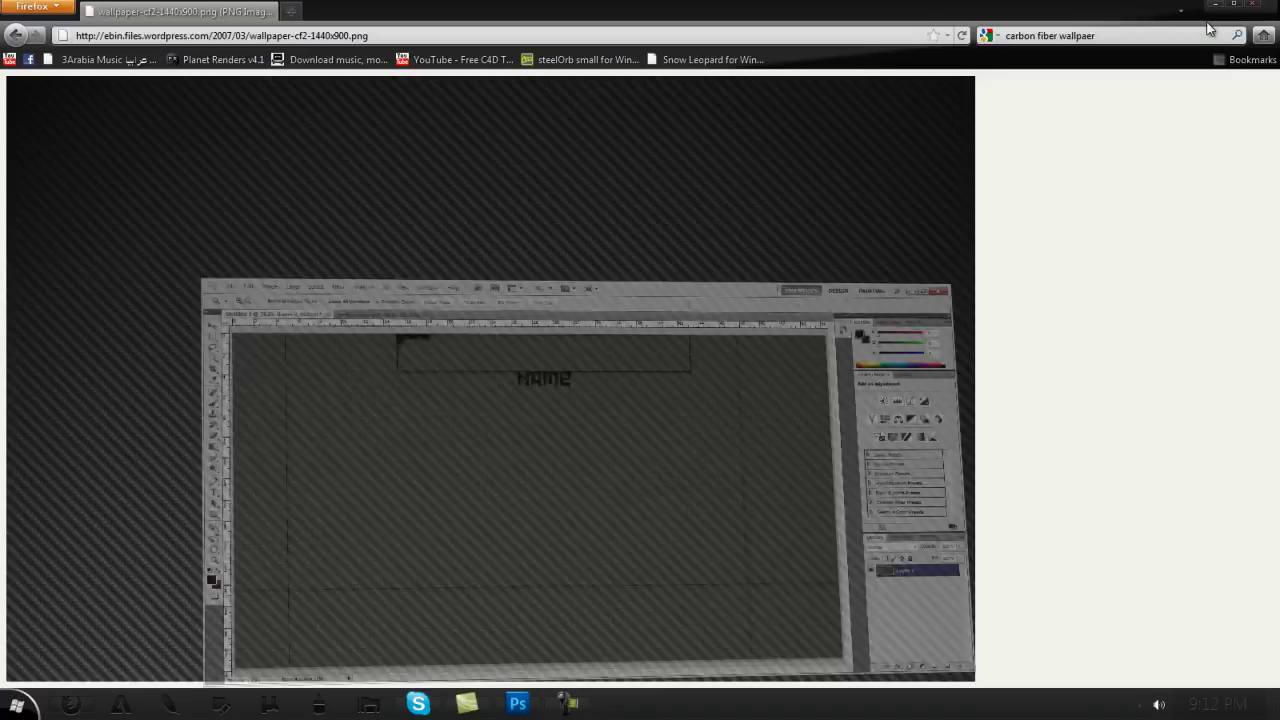
left_click(1213, 7)
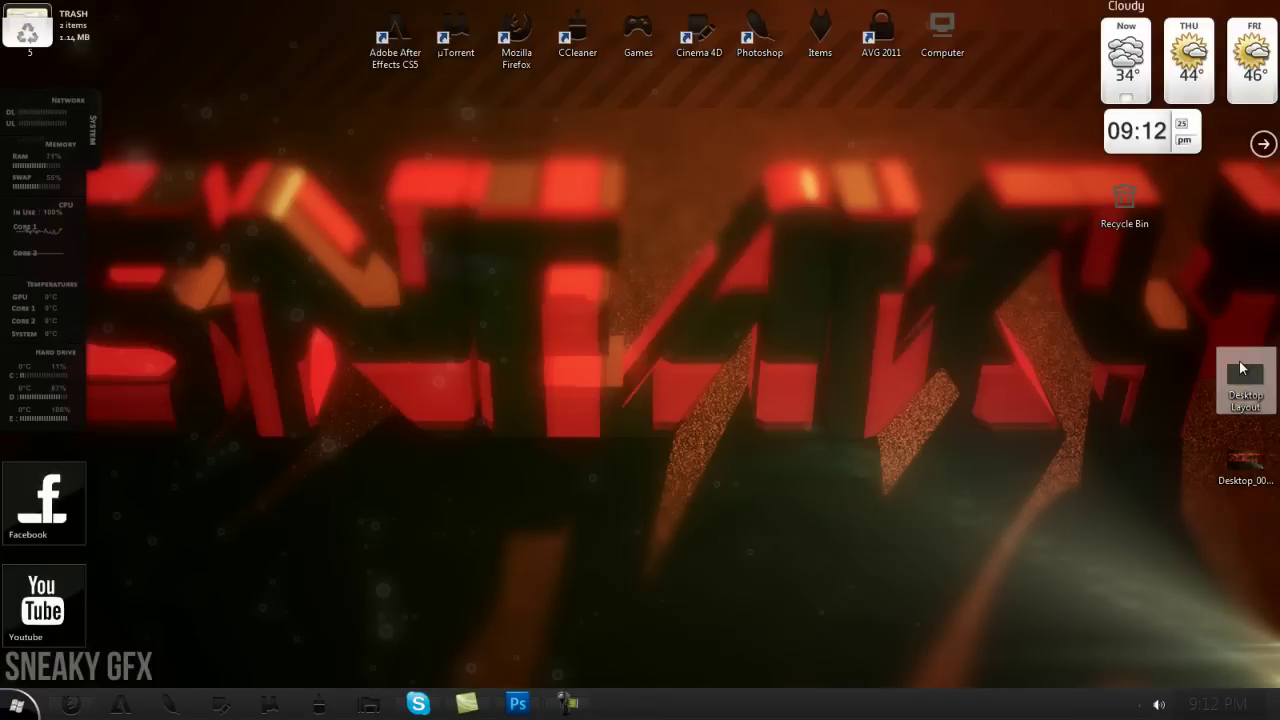
right_click(1243, 374)
left_click(864, 318)
Step: Reposition the trash widget, Layout icon and system monitor on the desktop
left_click_drag(28, 25, 223, 95)
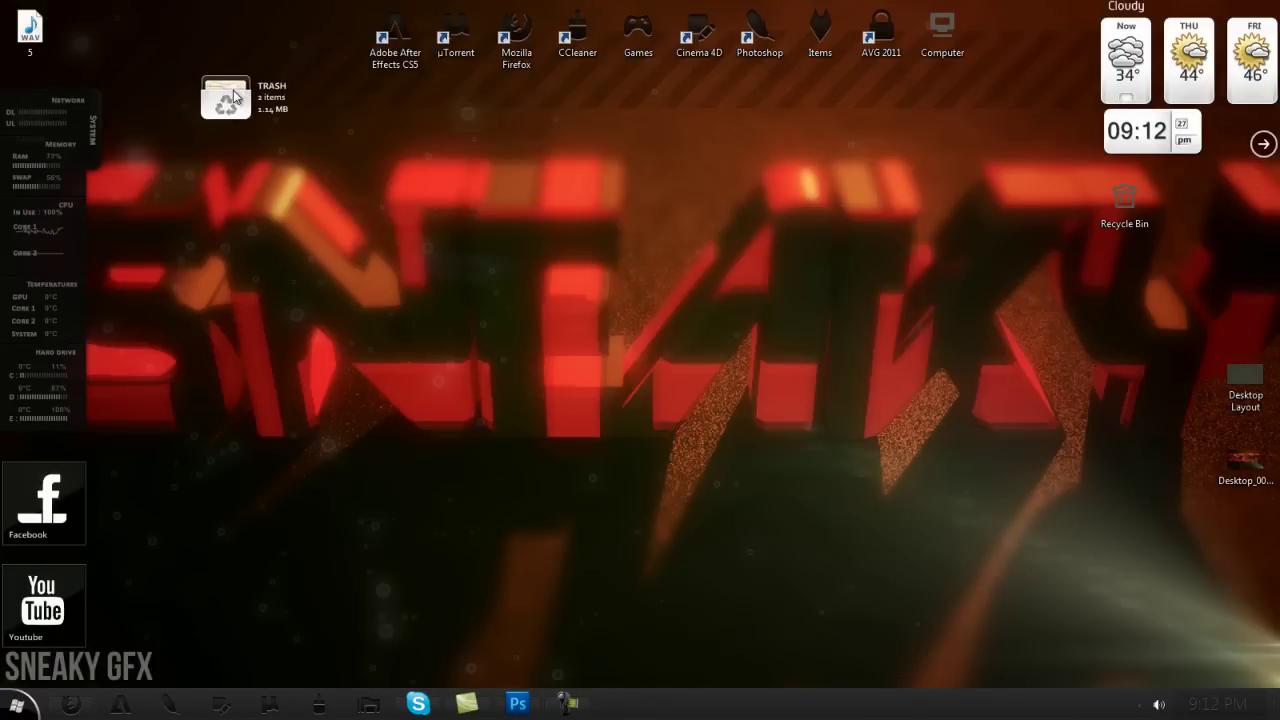
left_click_drag(40, 97, 572, 286)
right_click(575, 288)
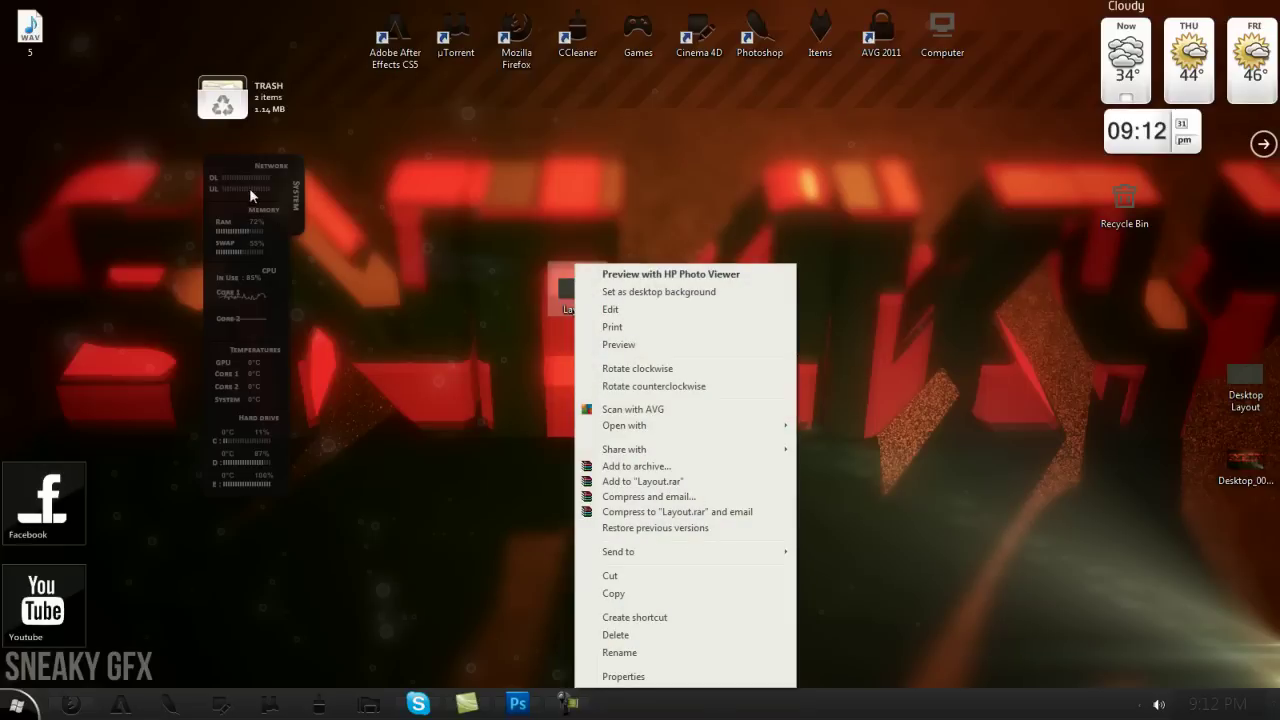
left_click_drag(228, 166, 22, 116)
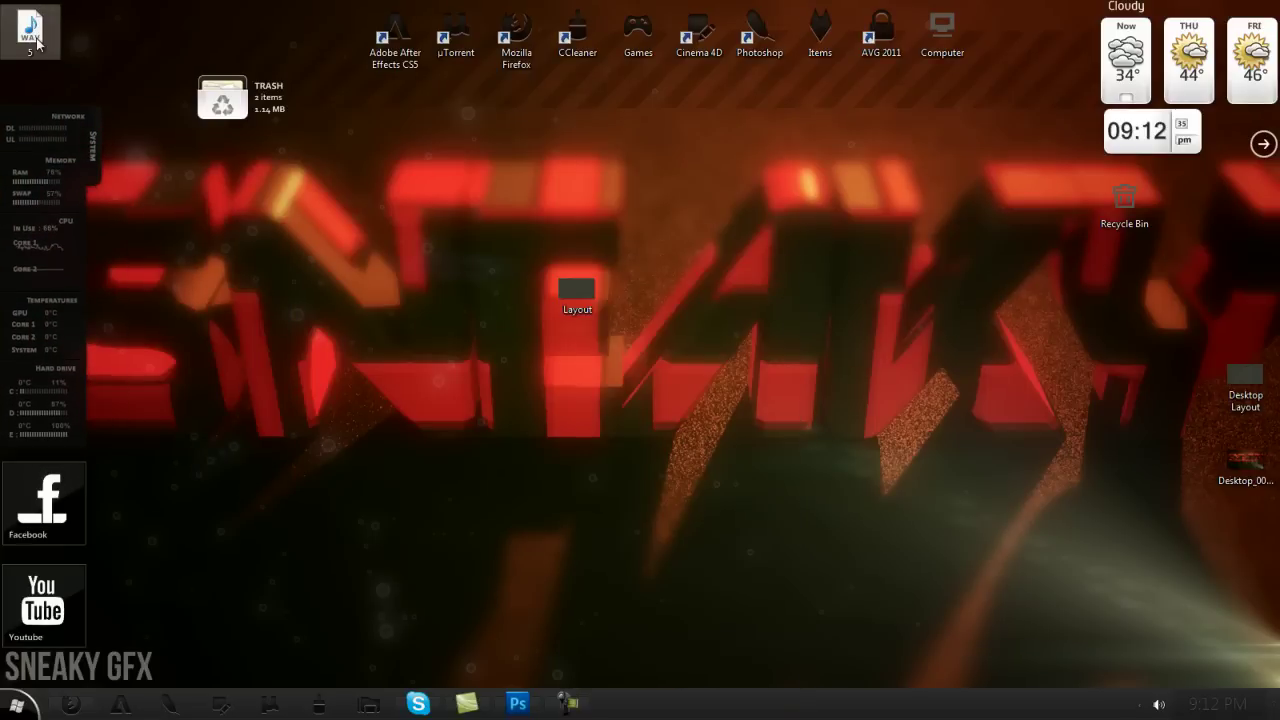
Step: Delete the WAV file and set Layout as the desktop background
key("Delete")
key("Return")
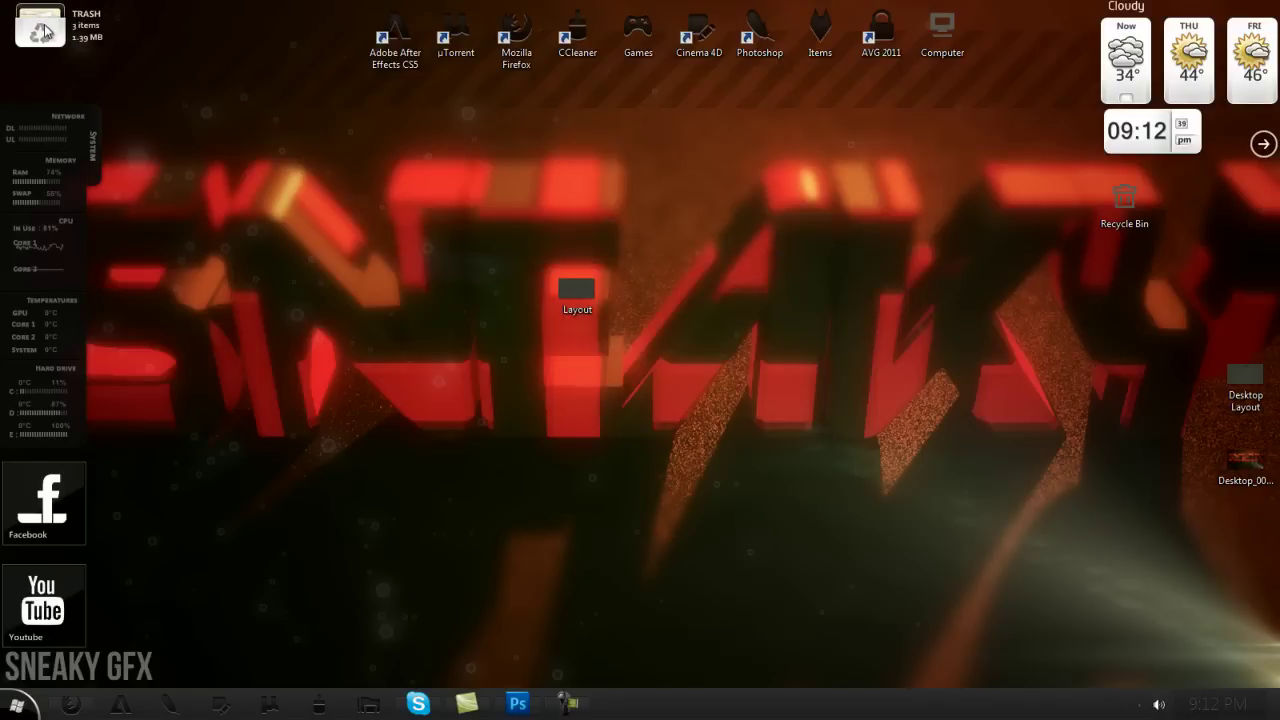
right_click(587, 290)
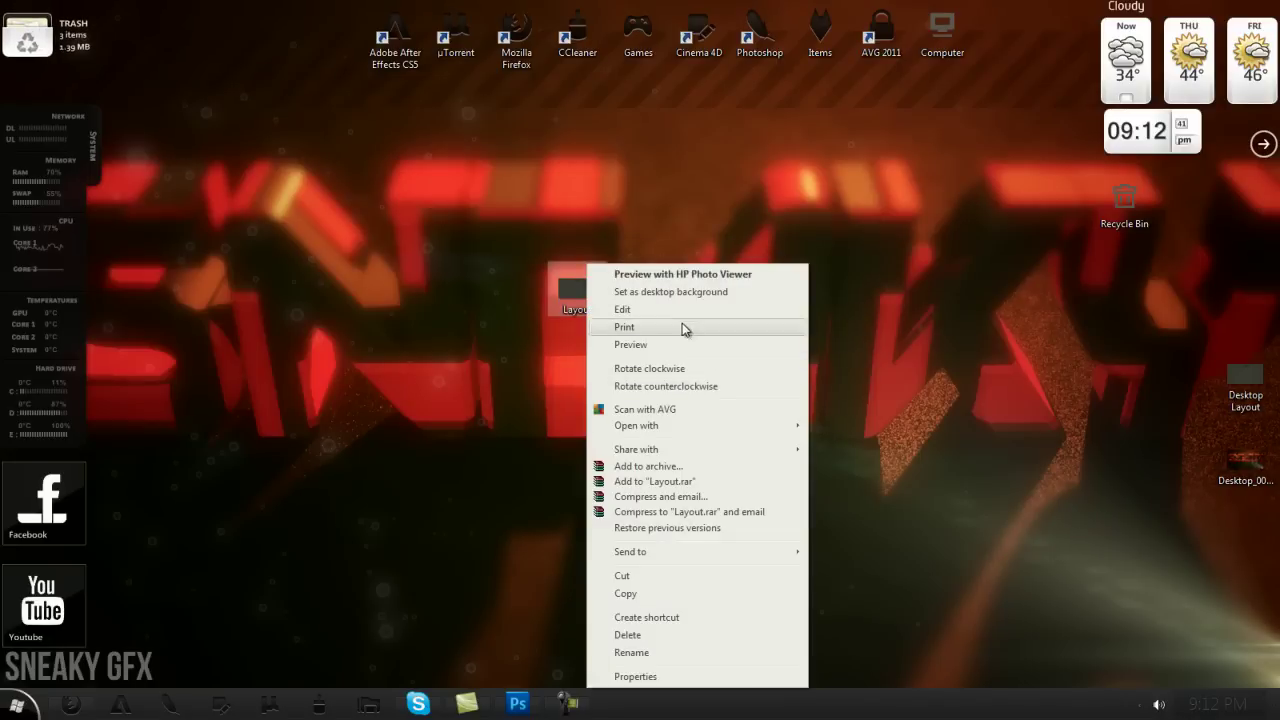
left_click(687, 292)
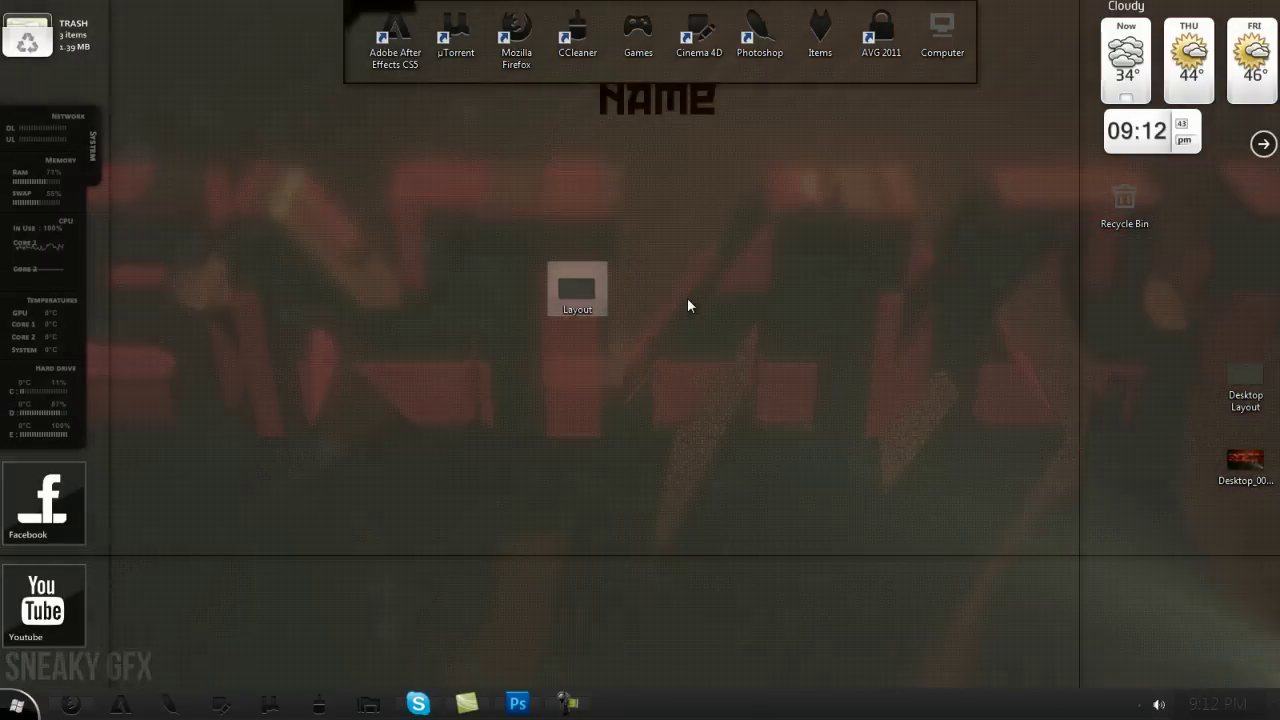
Step: Place the Layout icon beside the Recycle Bin and rearrange other desktop items
left_click(21, 46)
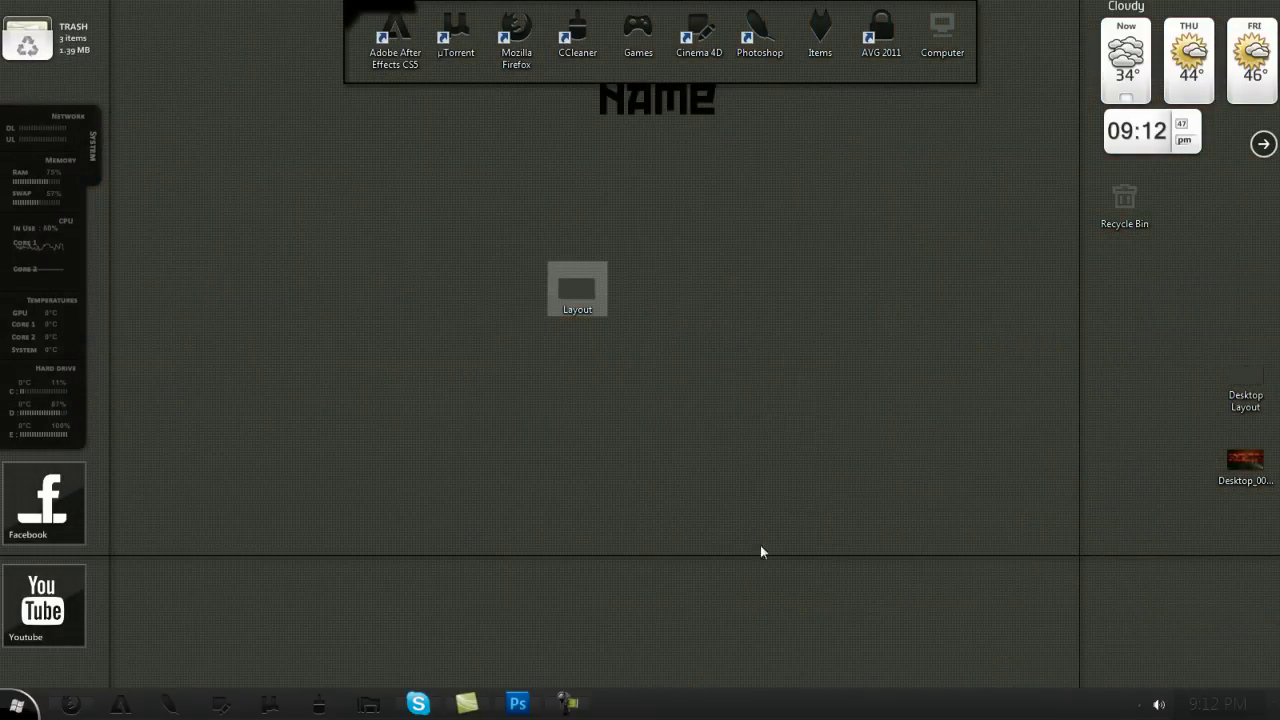
left_click_drag(580, 290, 1138, 290)
left_click_drag(1203, 214, 1203, 214)
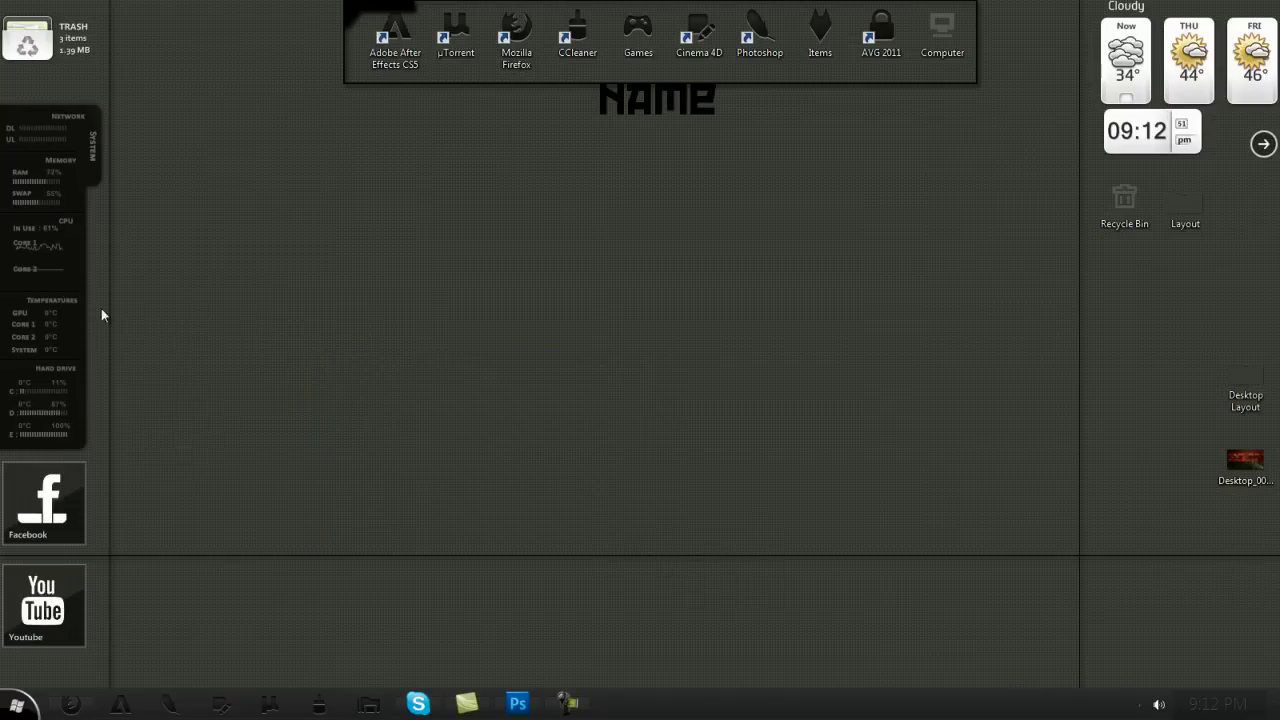
left_click_drag(122, 3, 259, 494)
left_click_drag(327, 314, 356, 551)
left_click_drag(268, 561, 200, 253)
left_click_drag(174, 159, 229, 478)
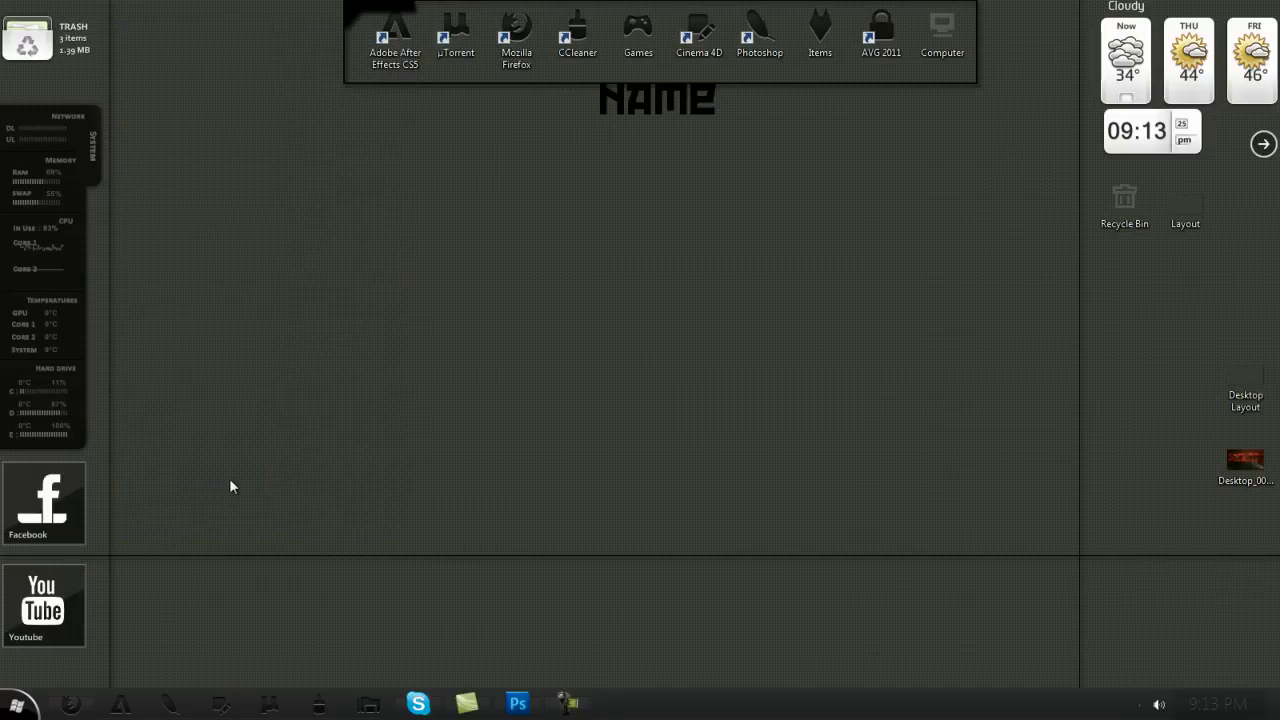